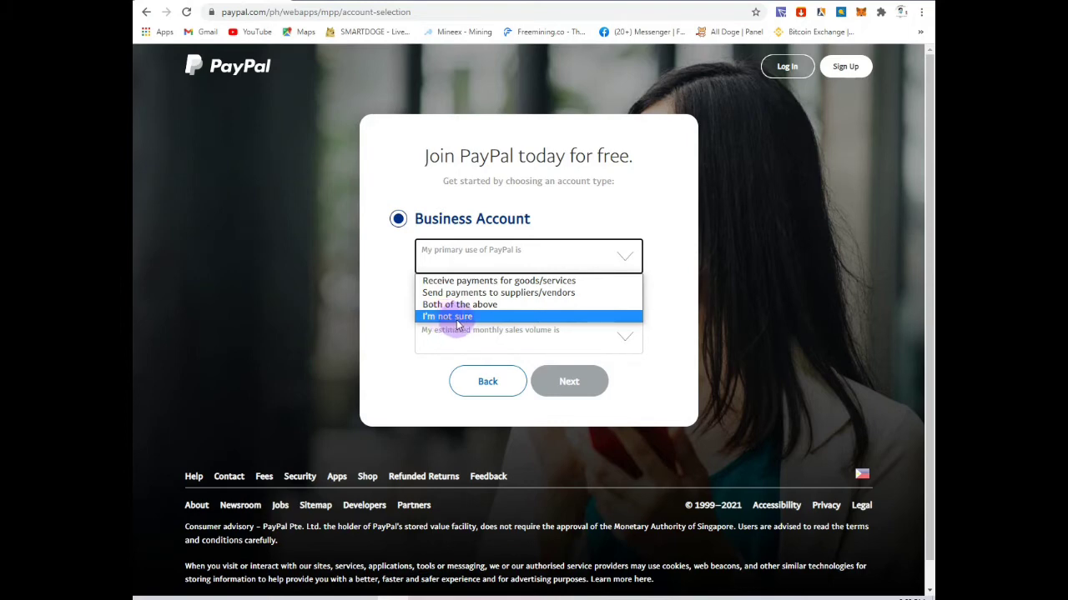
Step: Answer I'm not sure, marketplace or freelancer platforms, and I'm not sure/None of the above, continue, then open a new tab
{"action": "left_click", "coordinate": [466, 320]}
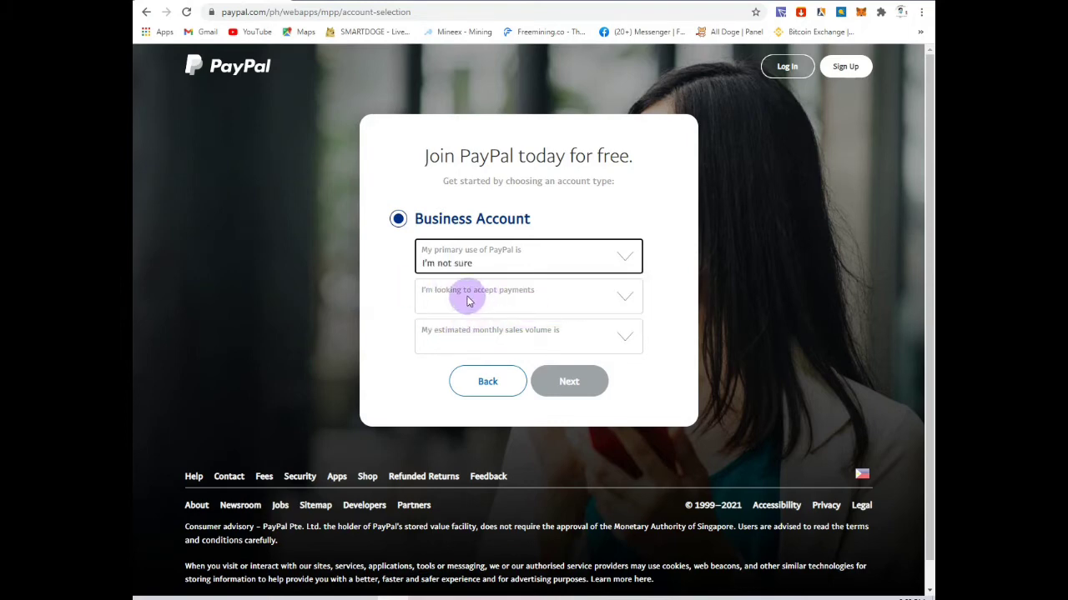
{"action": "left_click", "coordinate": [520, 300]}
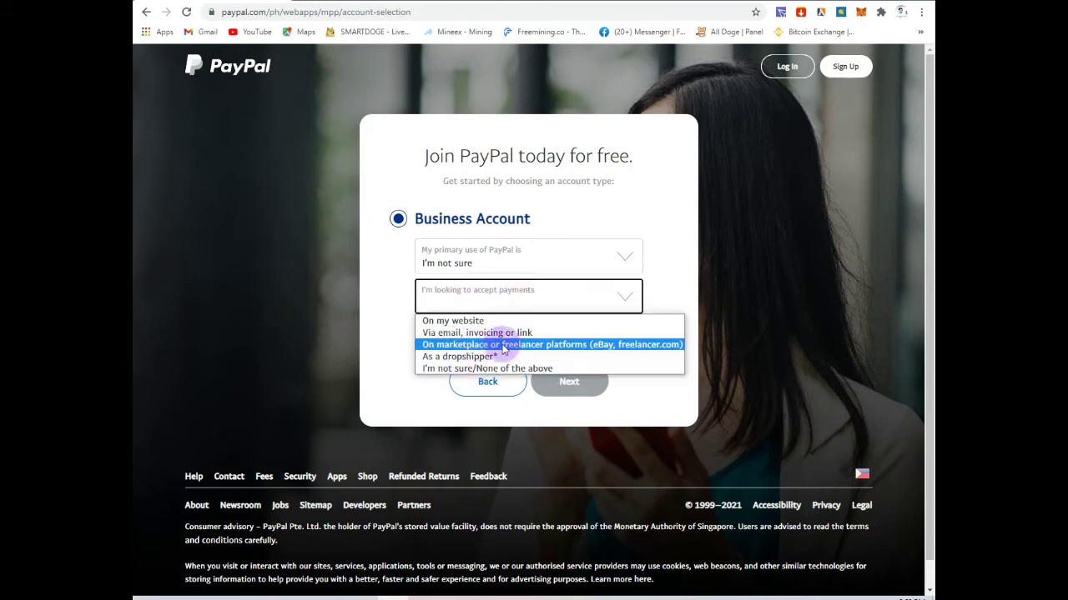
{"action": "left_click", "coordinate": [644, 346]}
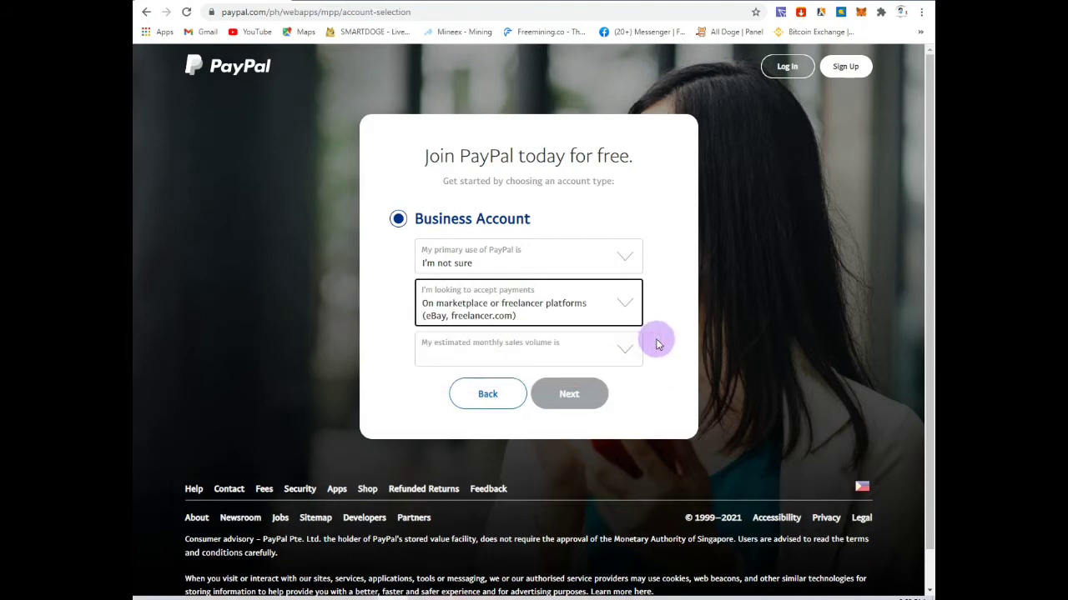
{"action": "left_click", "coordinate": [467, 352]}
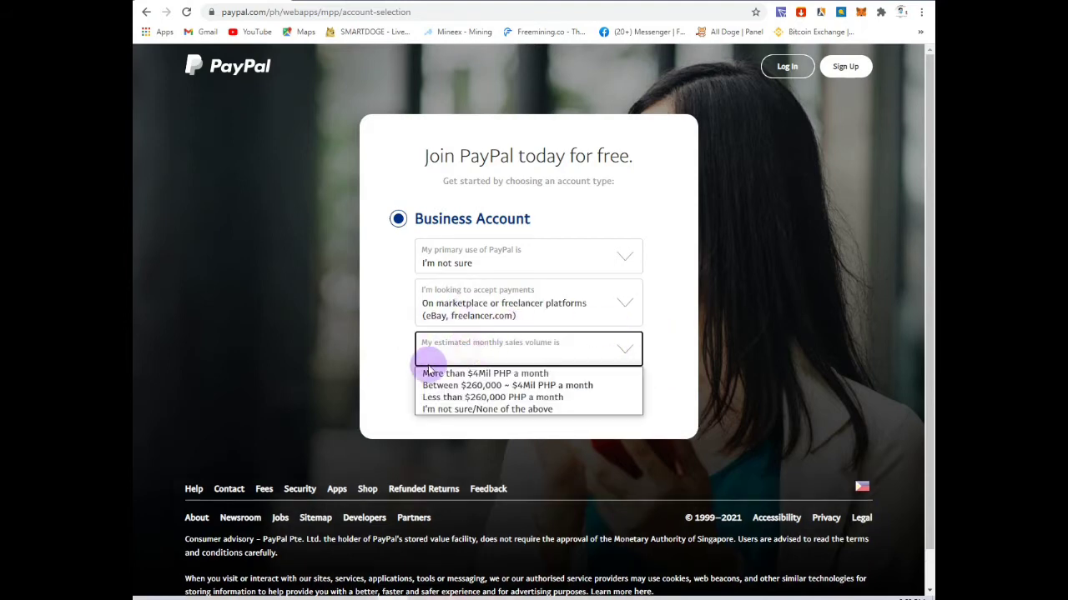
{"action": "left_click", "coordinate": [470, 409]}
{"action": "left_click", "coordinate": [561, 397]}
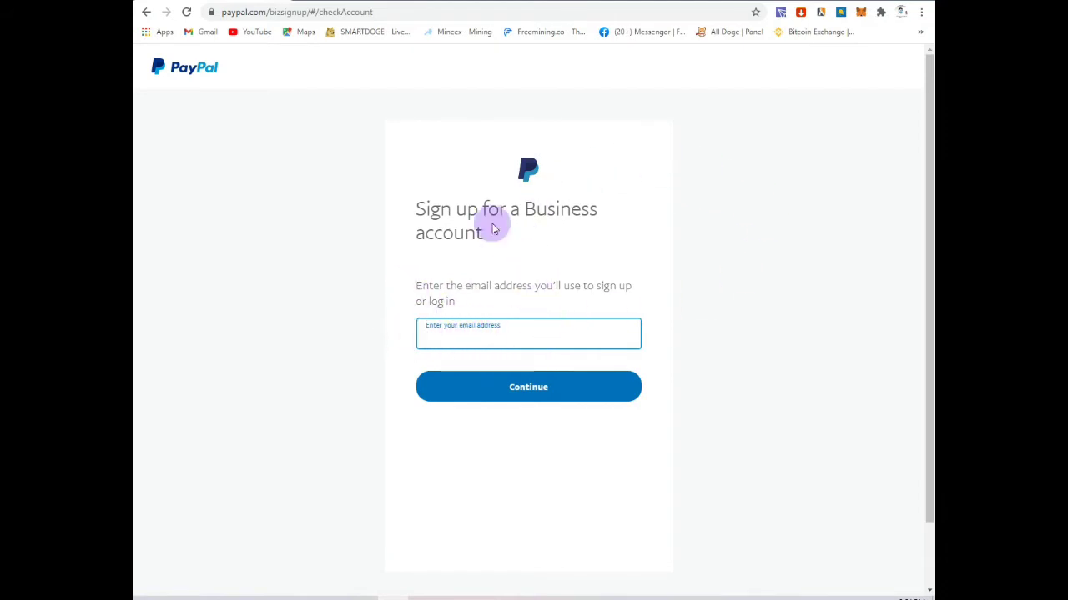
{"action": "key", "text": "ctrl+t"}
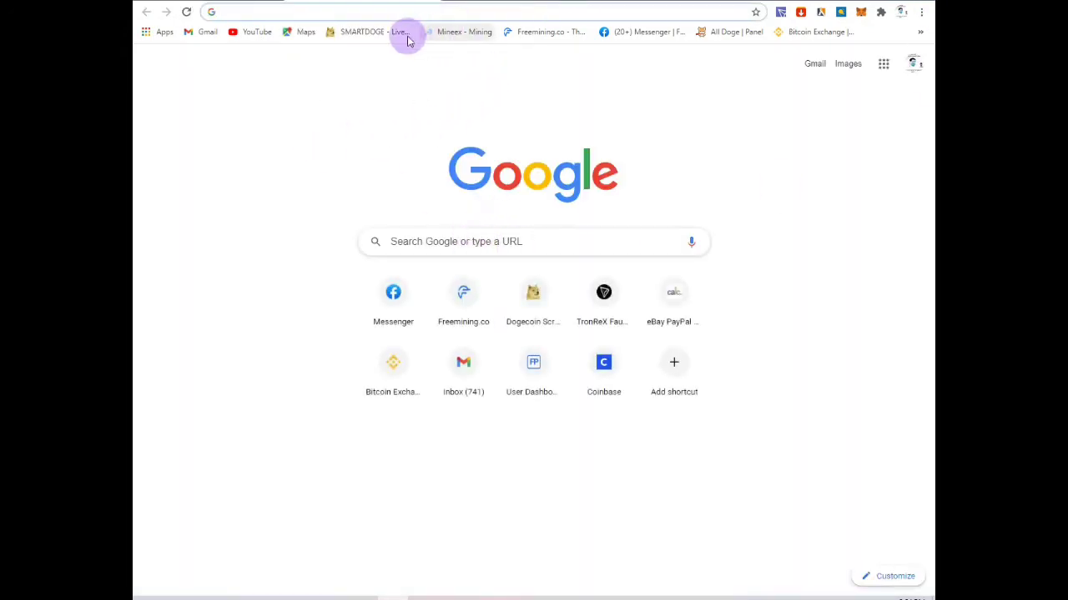
Step: Open Gmail and copy the signed-in account's email address from the account panel
{"action": "left_click", "coordinate": [191, 32]}
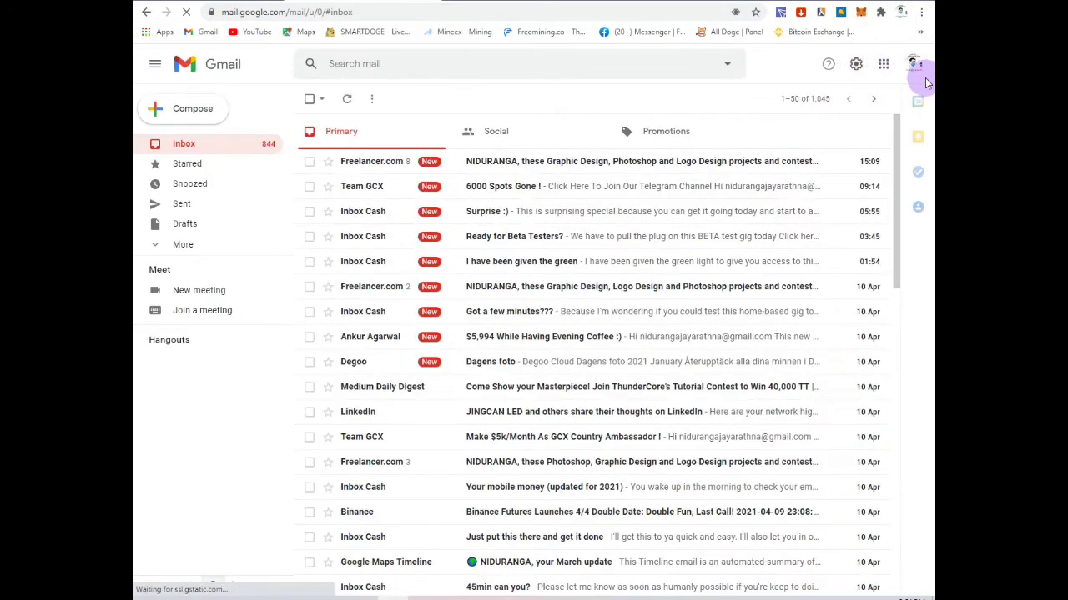
{"action": "left_click", "coordinate": [911, 75]}
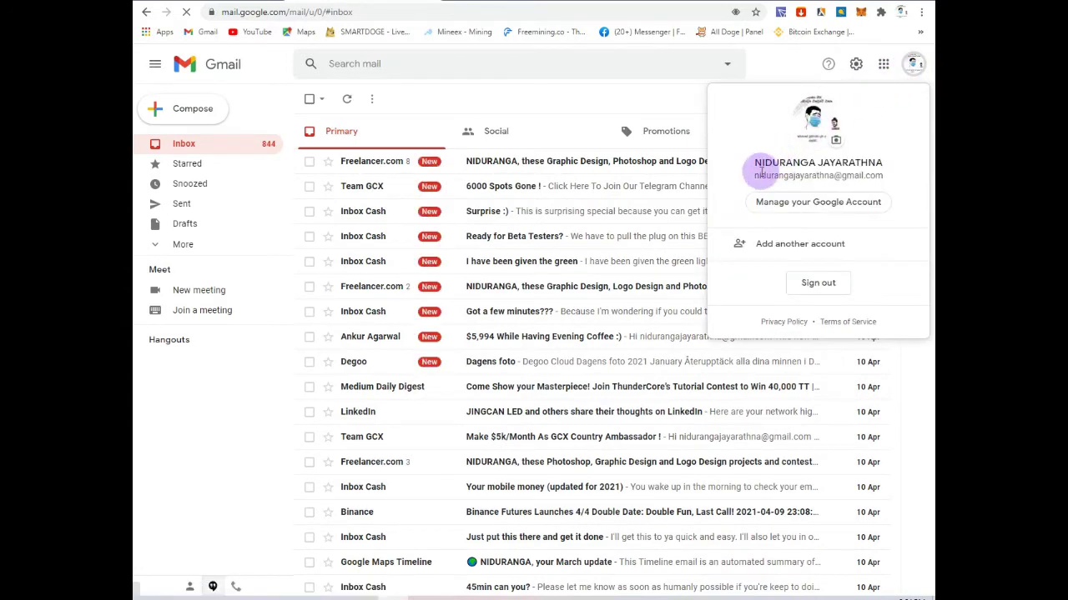
{"action": "left_click_drag", "start_coordinate": [754, 175], "coordinate": [886, 176]}
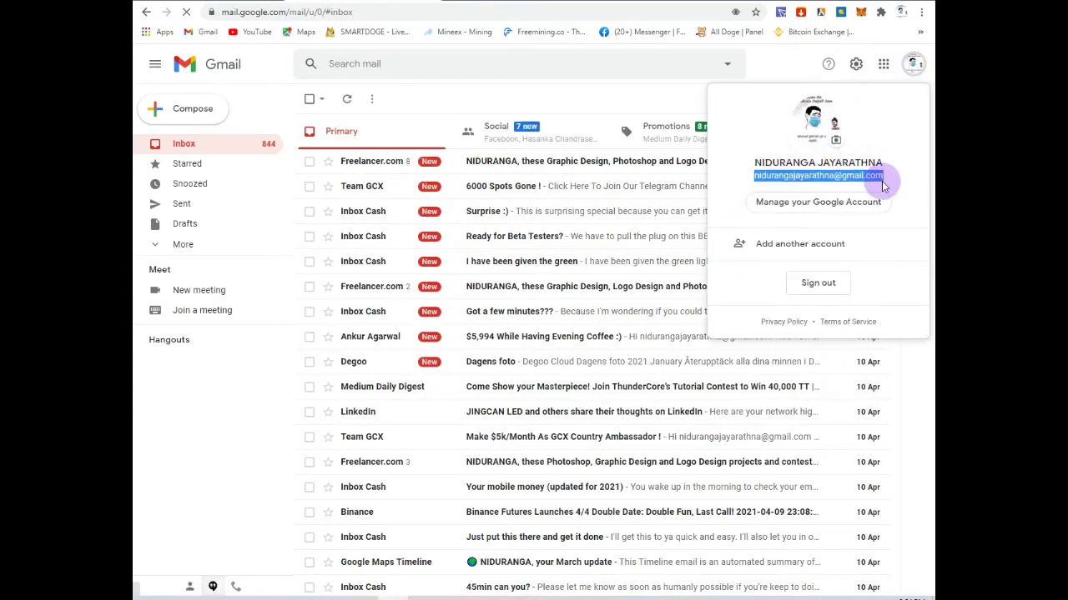
{"action": "right_click", "coordinate": [872, 177]}
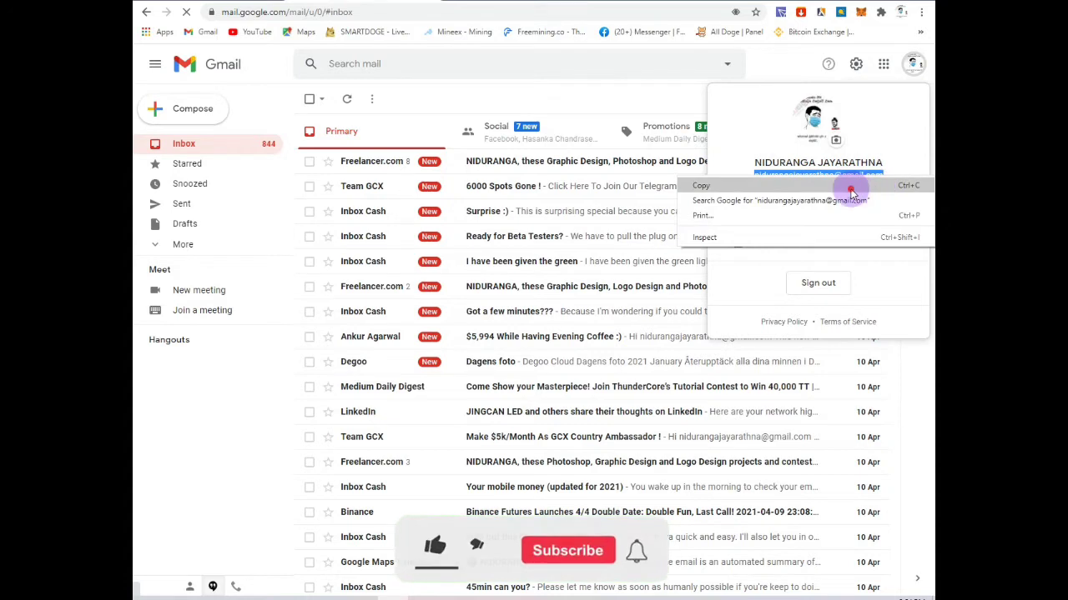
{"action": "left_click", "coordinate": [851, 182]}
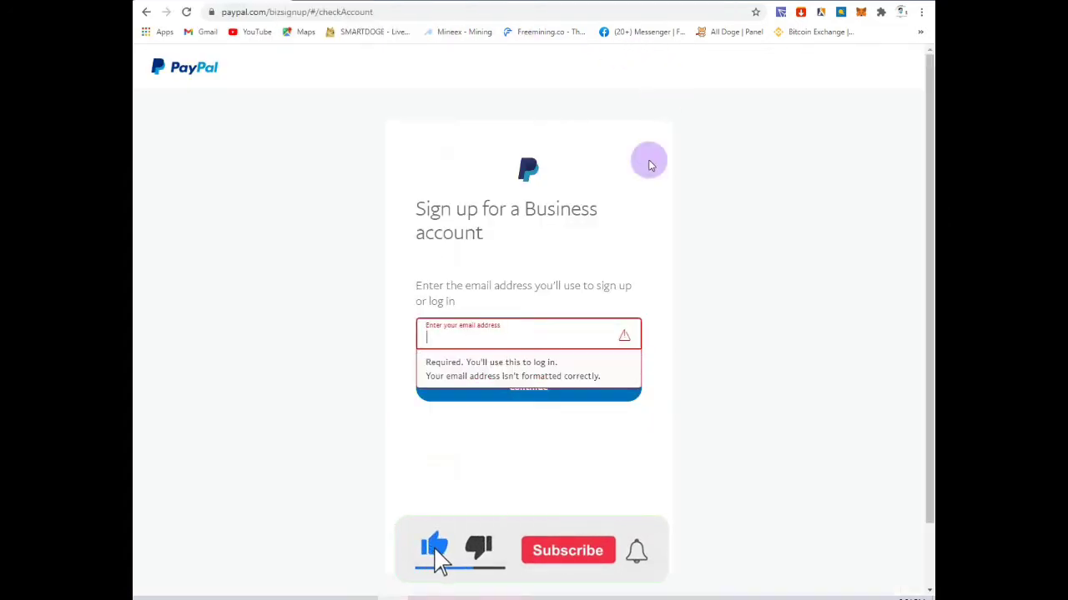
Step: Paste the copied email into PayPal's email field and continue
{"action": "left_click", "coordinate": [517, 331]}
{"action": "right_click", "coordinate": [517, 331]}
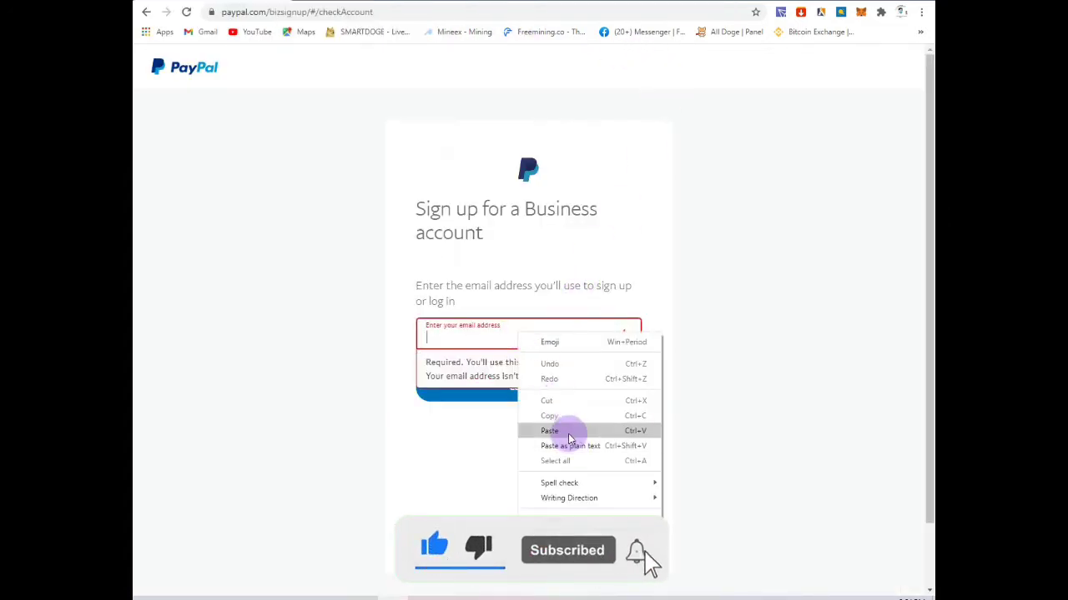
{"action": "left_click", "coordinate": [569, 429]}
{"action": "left_click", "coordinate": [515, 399]}
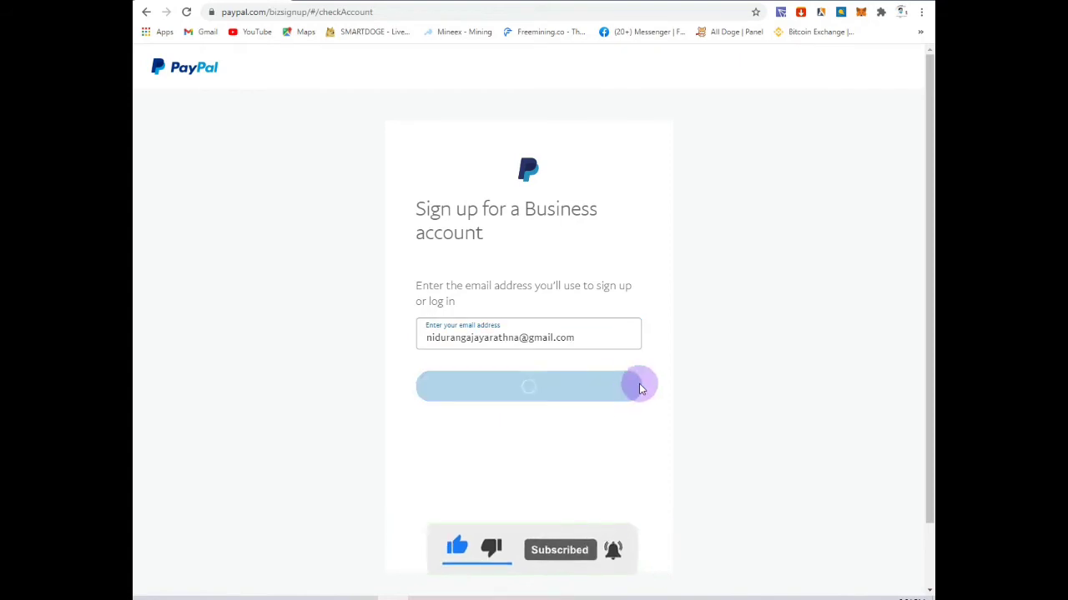
Step: Fill the password from Chrome's saved entry and submit it
{"action": "left_click", "coordinate": [489, 317]}
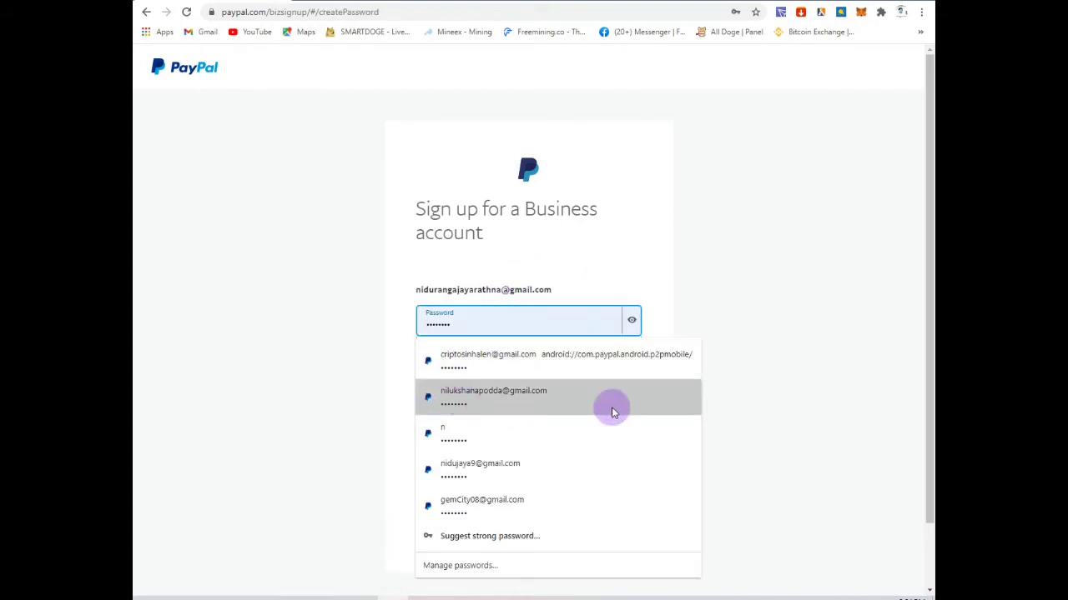
{"action": "left_click", "coordinate": [476, 365]}
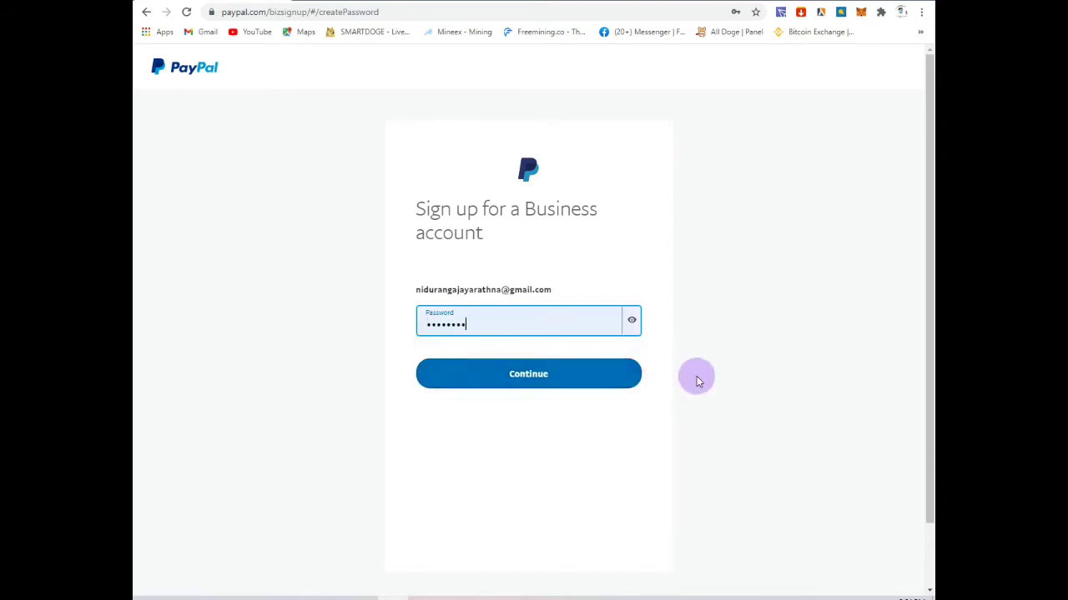
{"action": "left_click", "coordinate": [517, 385]}
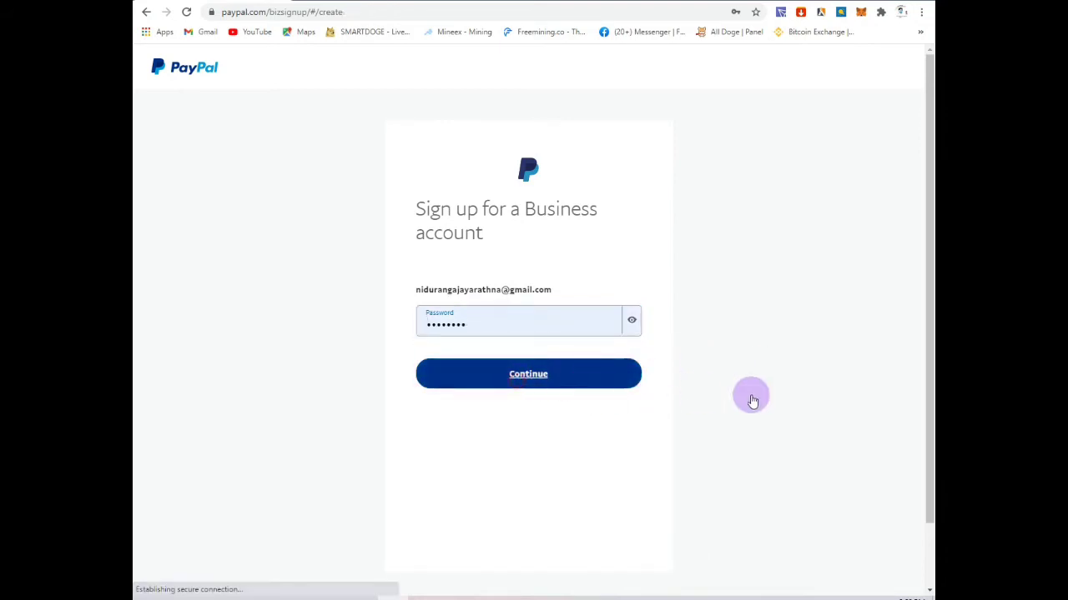
Step: Look over the 'Tell us about your business' form and focus the legal name fields
{"action": "scroll", "coordinate": [482, 389], "scroll_direction": "down", "scroll_amount": 2}
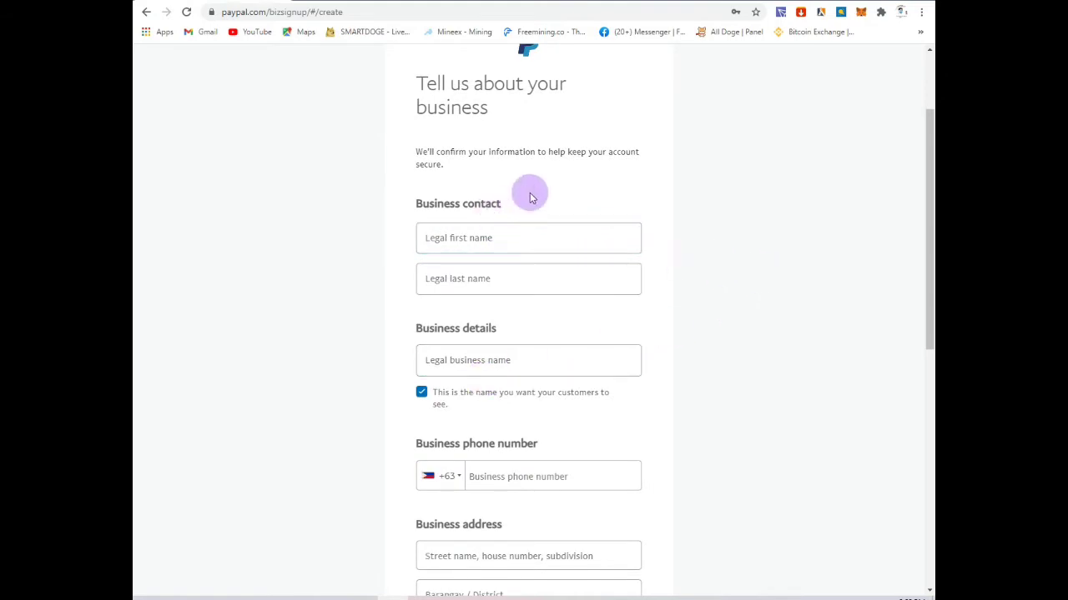
{"action": "scroll", "coordinate": [548, 186], "scroll_direction": "up", "scroll_amount": 2}
{"action": "scroll", "coordinate": [549, 190], "scroll_direction": "down", "scroll_amount": 3}
{"action": "scroll", "coordinate": [549, 191], "scroll_direction": "down", "scroll_amount": 5}
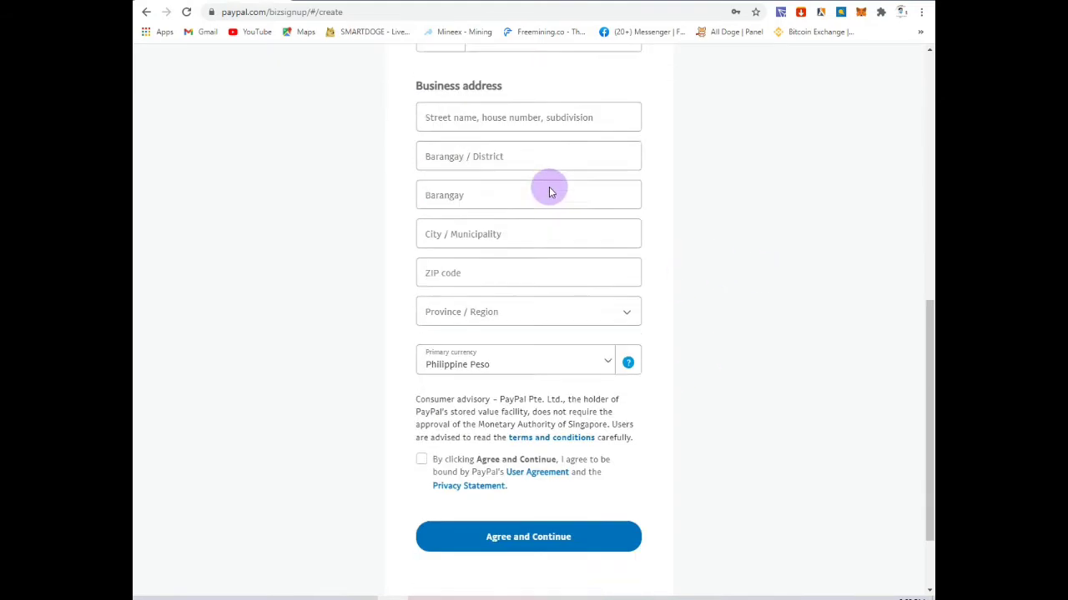
{"action": "scroll", "coordinate": [549, 191], "scroll_direction": "up", "scroll_amount": 4}
{"action": "scroll", "coordinate": [548, 190], "scroll_direction": "up", "scroll_amount": 2}
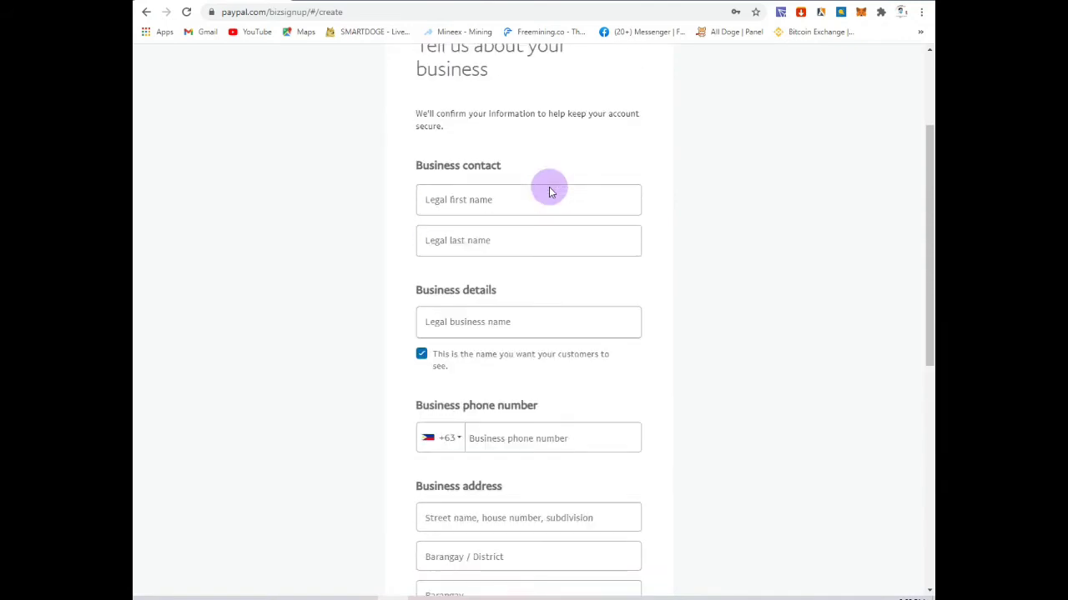
{"action": "left_click", "coordinate": [507, 234]}
{"action": "scroll", "coordinate": [572, 434], "scroll_direction": "up", "scroll_amount": 2}
{"action": "left_click", "coordinate": [446, 371]}
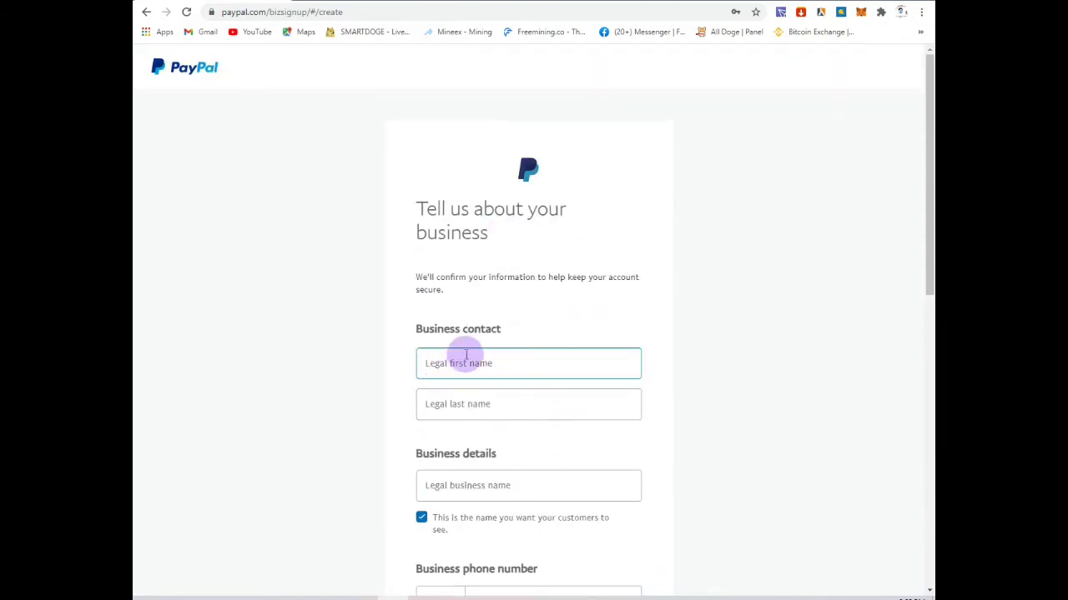
Step: Type the contact's legal first and last names into the business form
{"action": "left_click", "coordinate": [454, 363]}
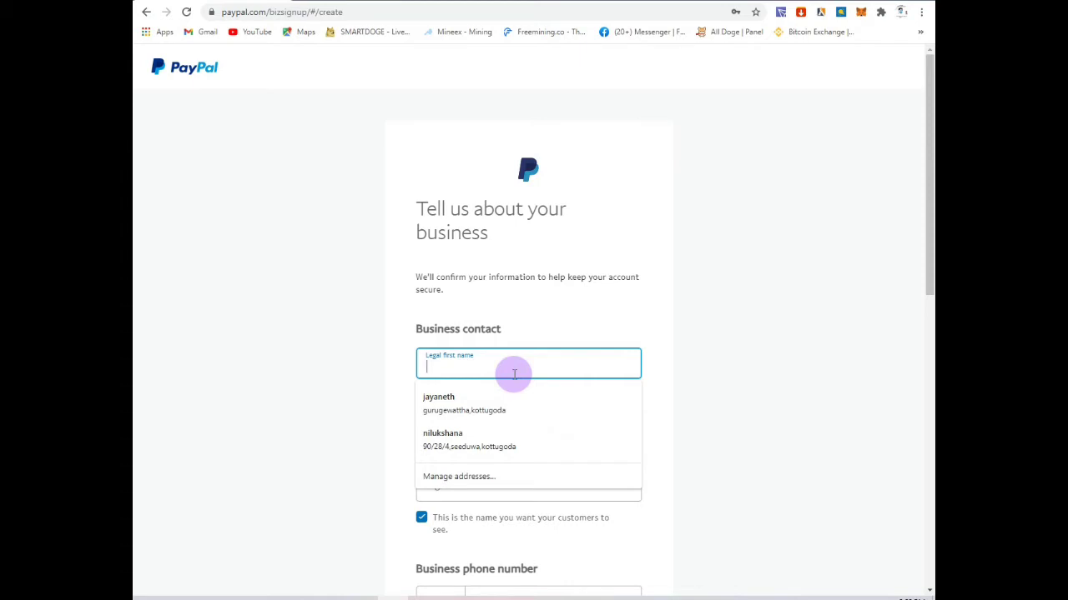
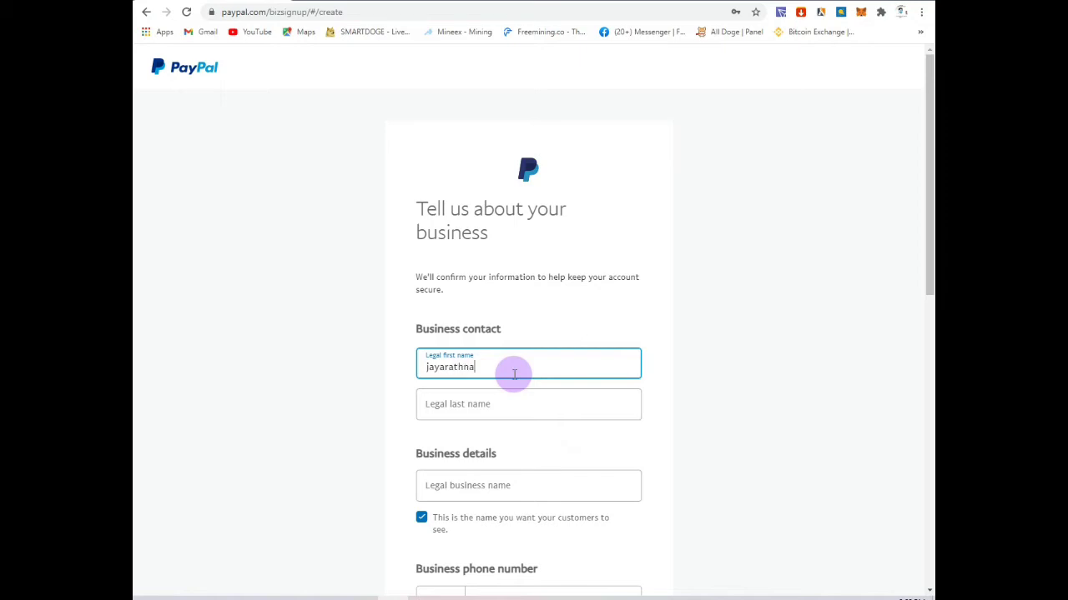
{"action": "left_click", "coordinate": [475, 410]}
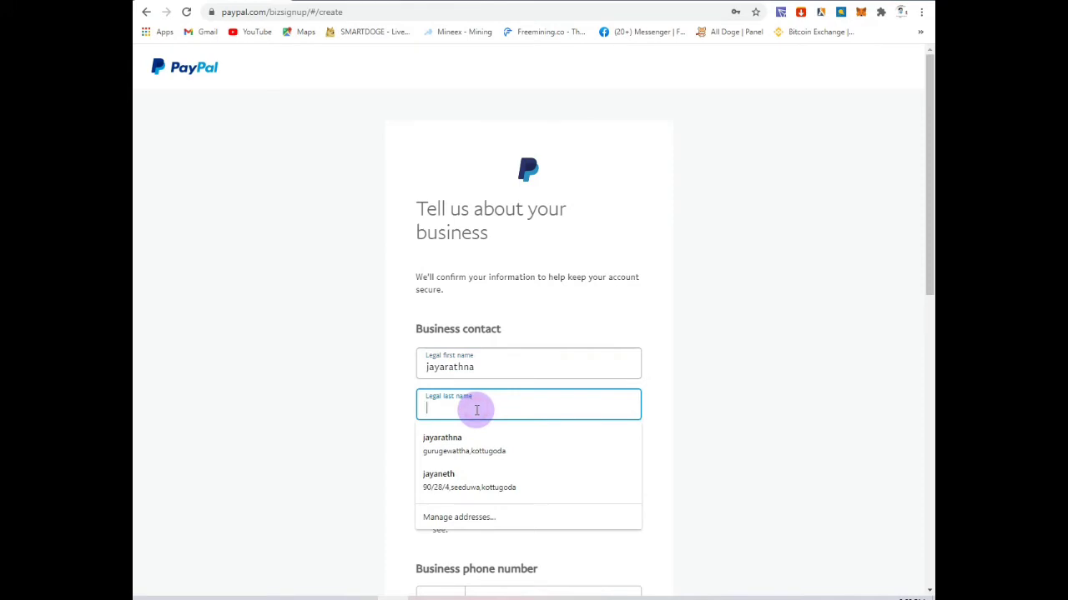
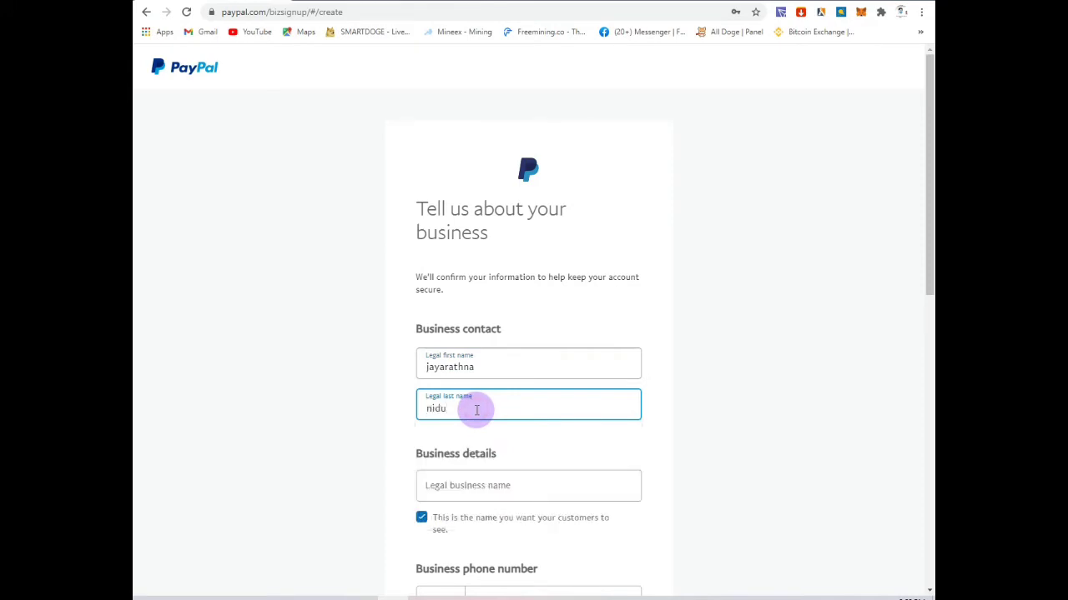
Step: Move between the business name and legal name fields and delete the legal first name text
{"action": "scroll", "coordinate": [477, 409], "scroll_direction": "down", "scroll_amount": 3}
{"action": "left_click", "coordinate": [461, 301]}
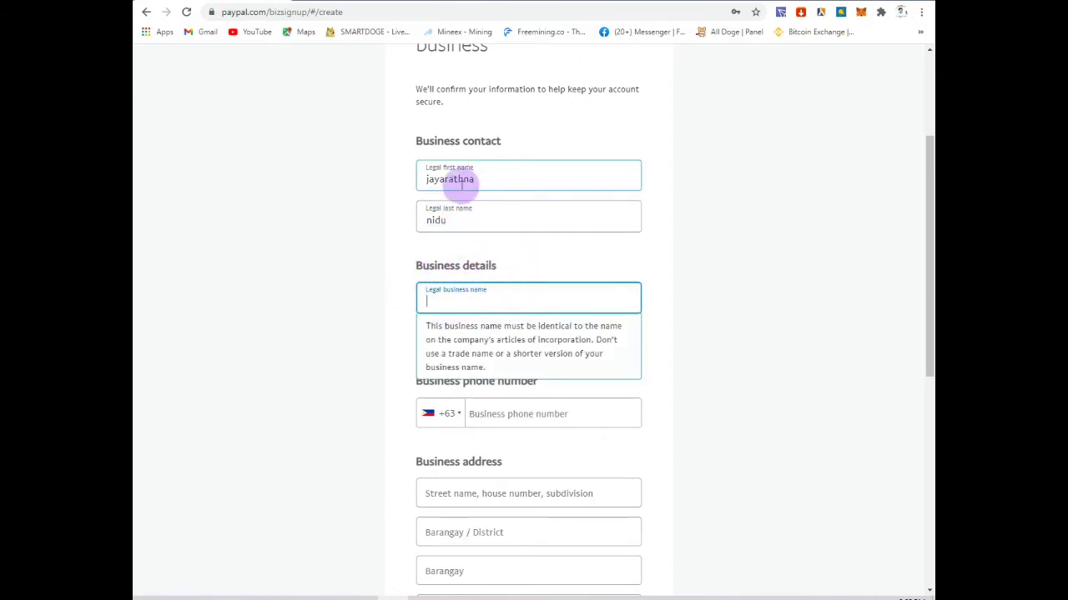
{"action": "left_click", "coordinate": [463, 220]}
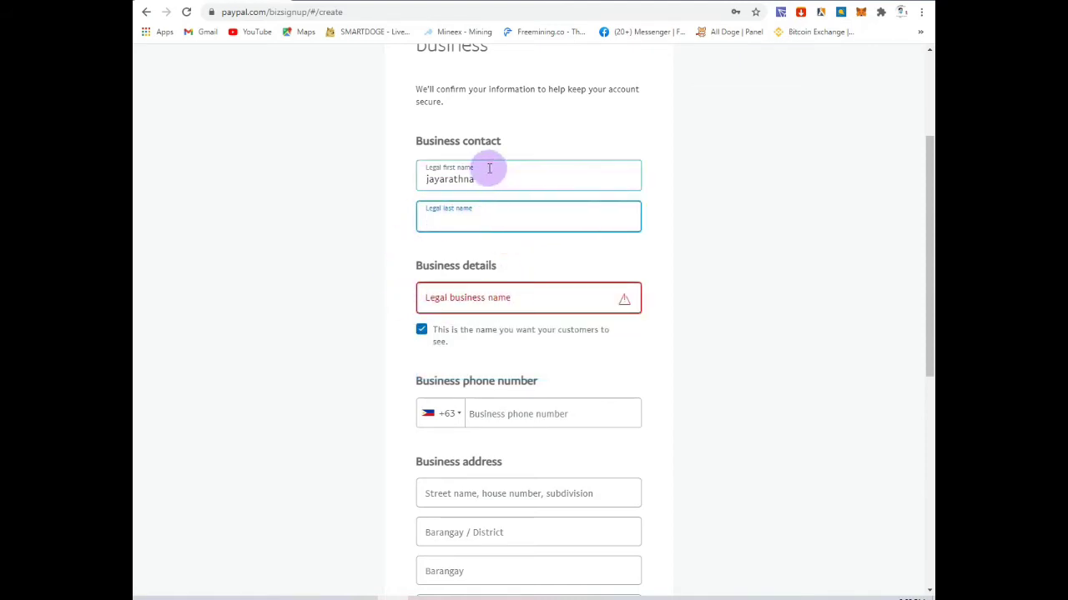
{"action": "left_click", "coordinate": [485, 180]}
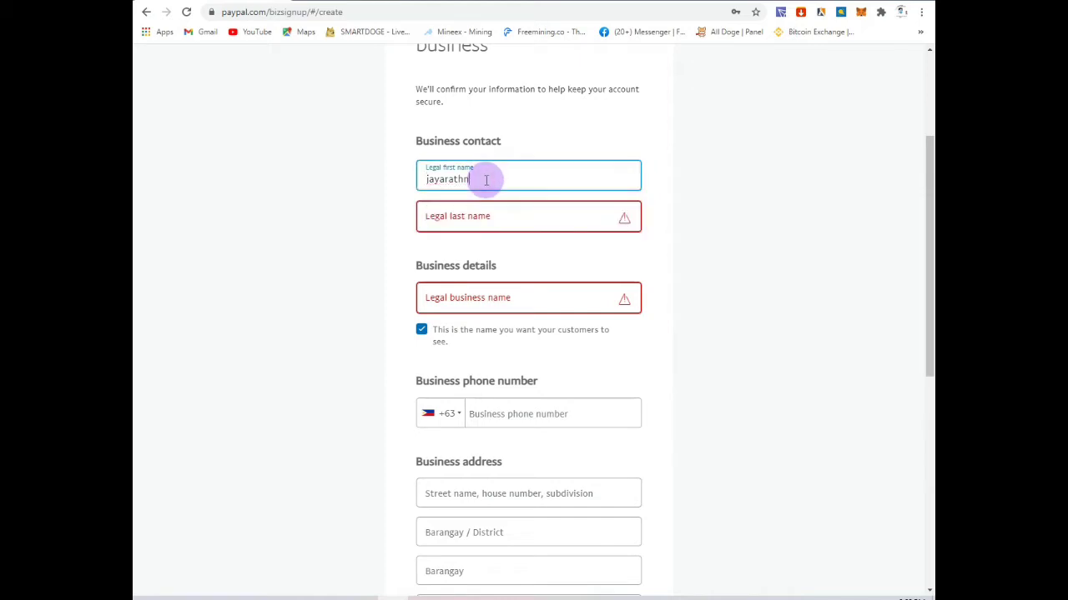
{"action": "key", "text": "BackSpace"}
{"action": "key", "text": "BackSpace"}
{"action": "key", "text": "BackSpace"}
{"action": "key", "text": "BackSpace"}
{"action": "key", "text": "BackSpace"}
{"action": "key", "text": "BackSpace"}
{"action": "key", "text": "BackSpace"}
{"action": "key", "text": "BackSpace"}
{"action": "key", "text": "BackSpace"}
{"action": "scroll", "coordinate": [486, 180], "scroll_direction": "up", "scroll_amount": 2}
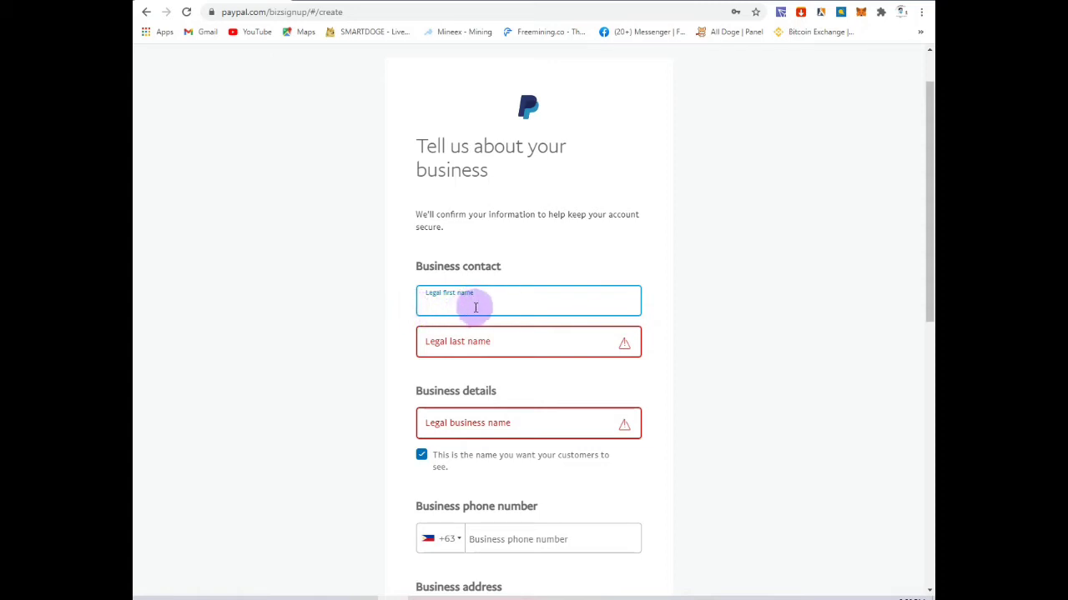
Step: Re-enter the contact's legal first and last names
{"action": "left_click", "coordinate": [503, 303]}
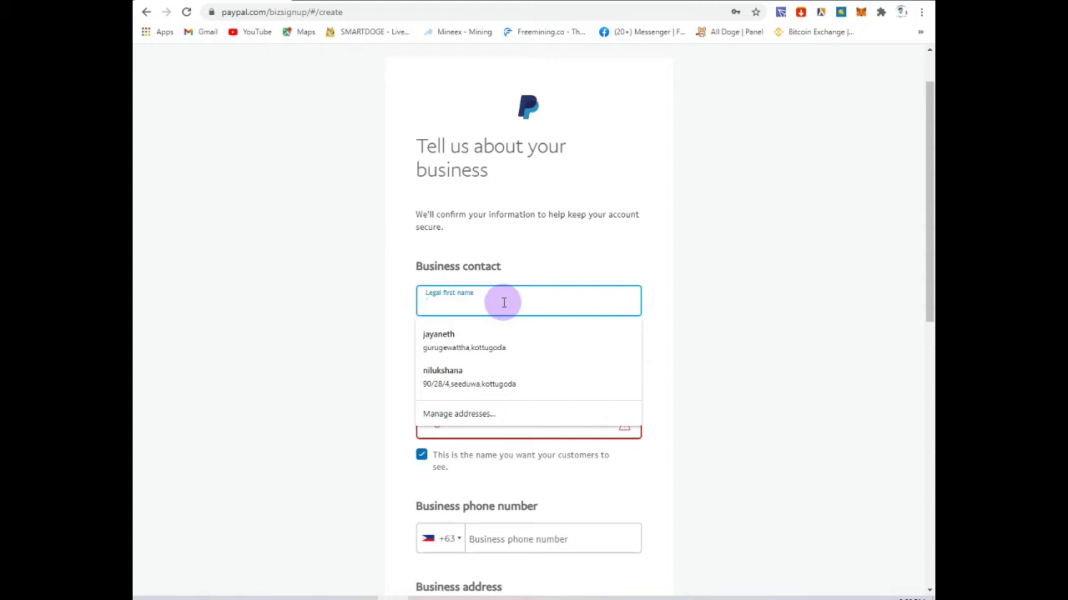
{"action": "type", "text": "g"}
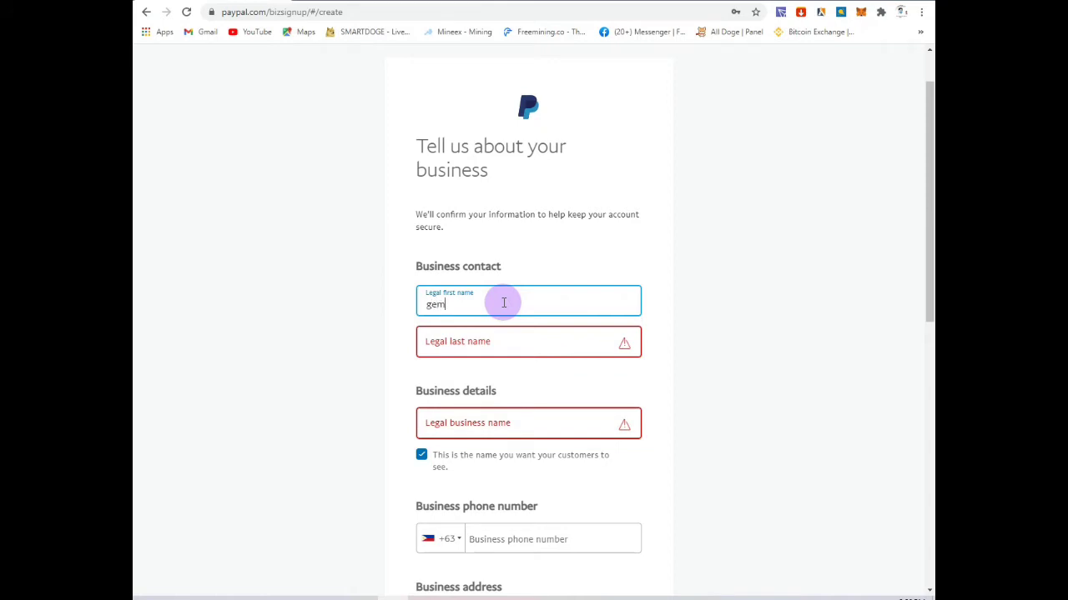
{"action": "type", "text": "em"}
{"action": "left_click", "coordinate": [502, 342]}
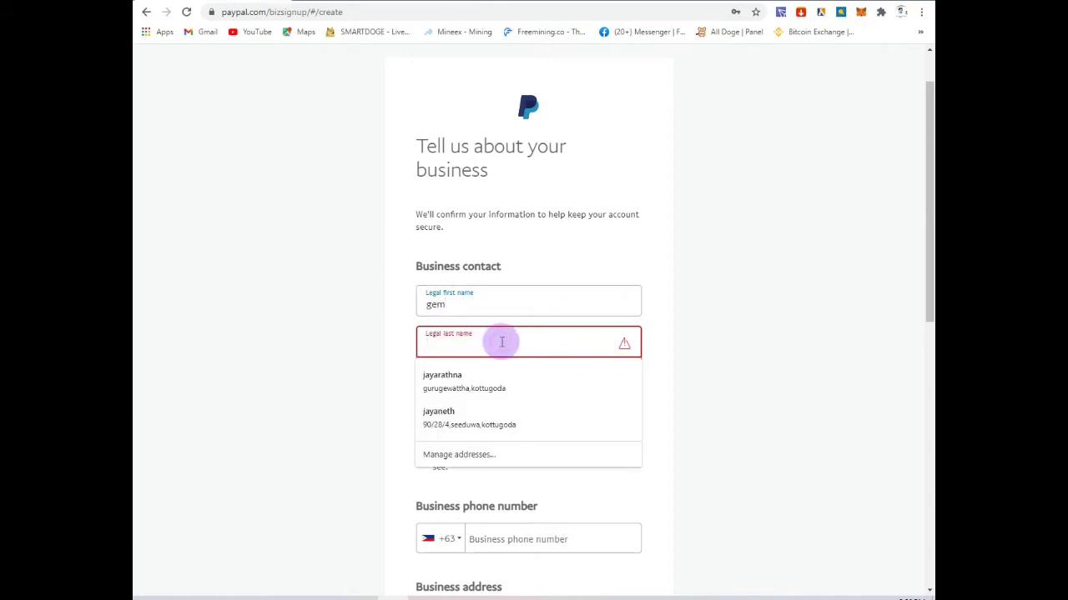
{"action": "type", "text": "hub"}
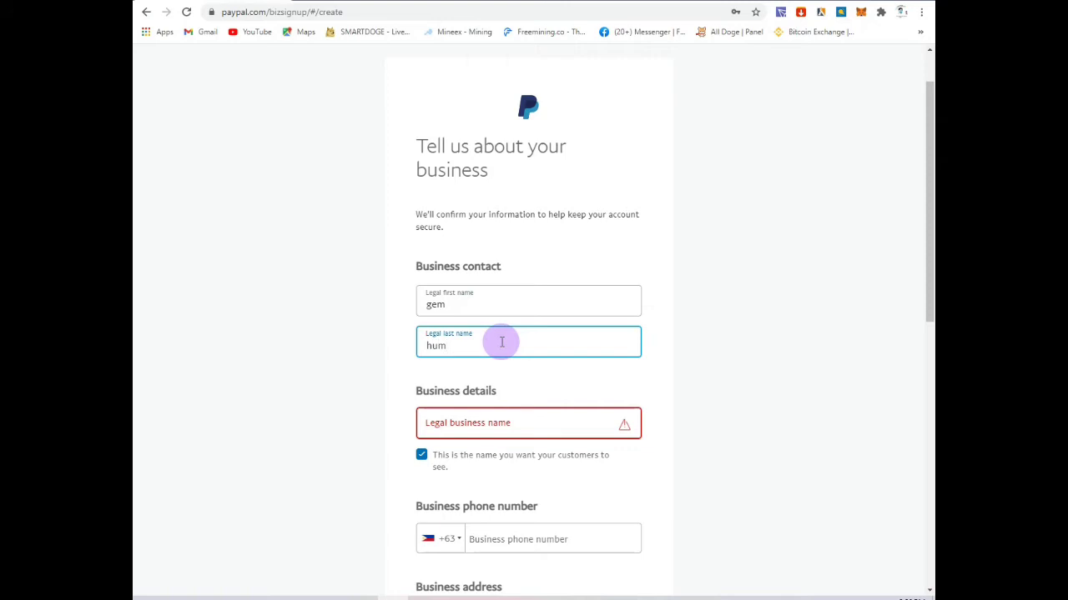
Step: Set the legal business name to gemhub
{"action": "scroll", "coordinate": [502, 342], "scroll_direction": "down", "scroll_amount": 3}
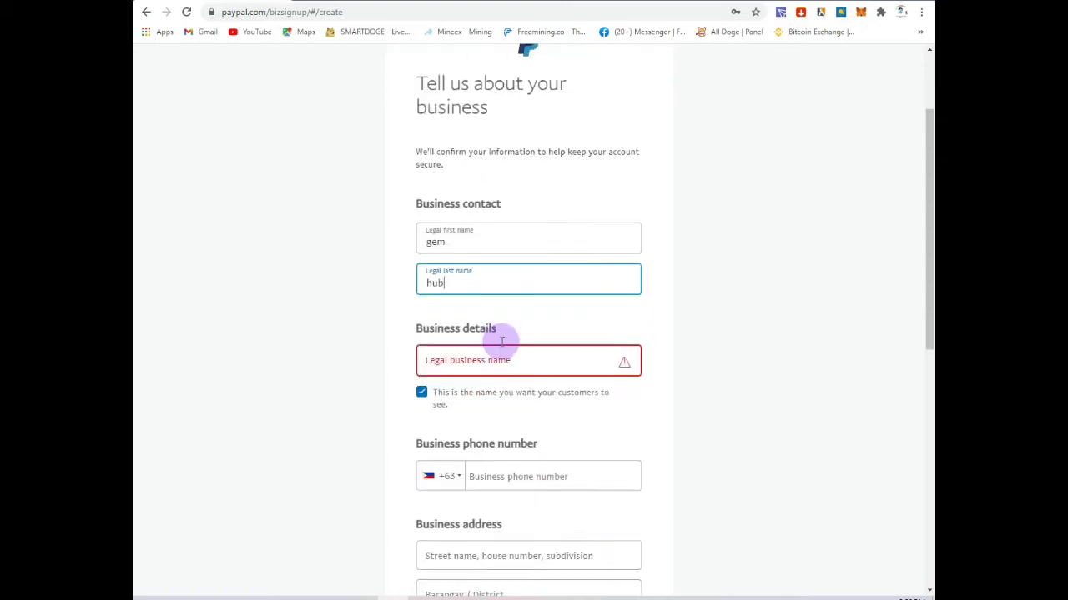
{"action": "left_click", "coordinate": [487, 244]}
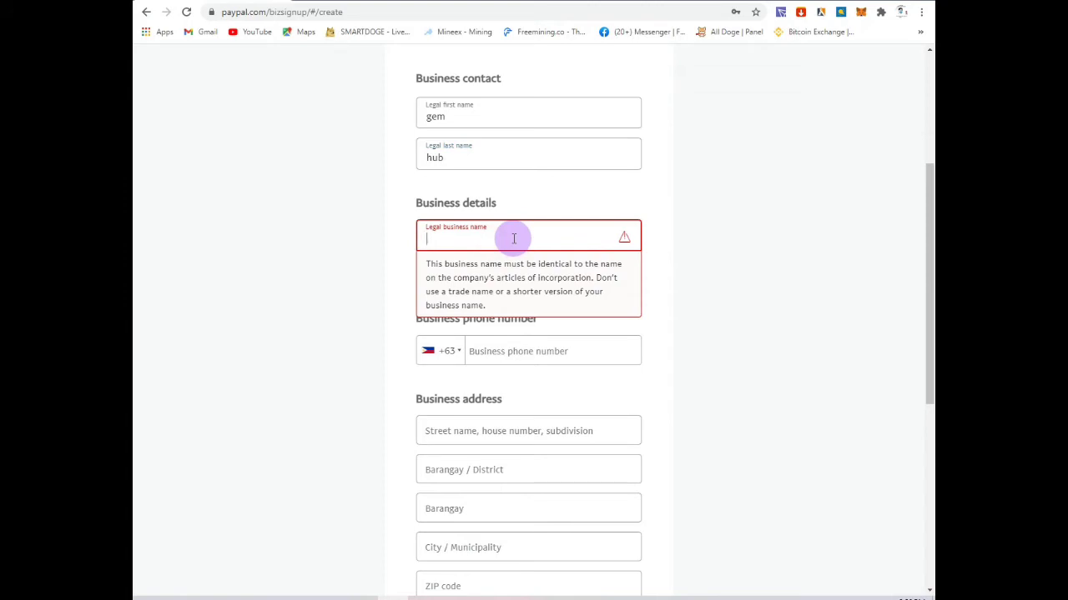
{"action": "type", "text": "gemhub"}
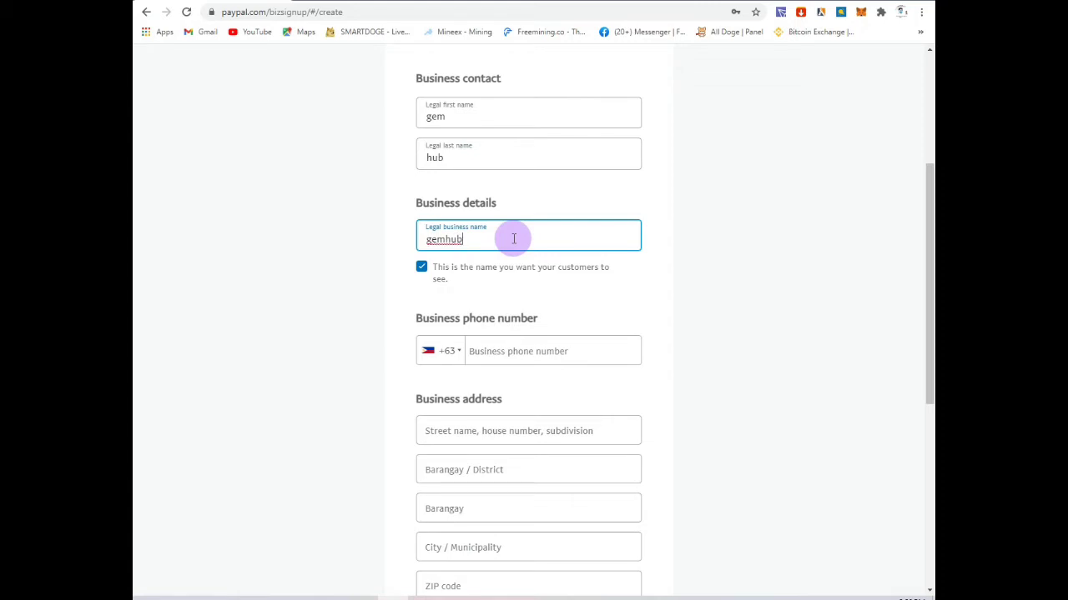
{"action": "scroll", "coordinate": [514, 238], "scroll_direction": "down", "scroll_amount": 2}
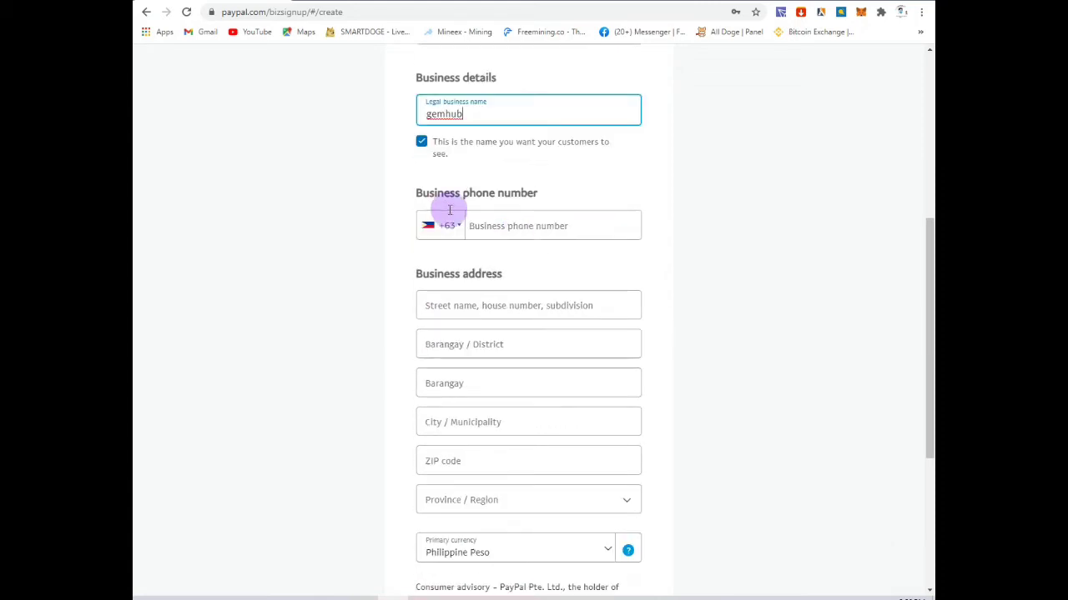
Step: Set the business phone country code to Sri Lanka (+94) and type the business phone number
{"action": "left_click", "coordinate": [497, 227]}
{"action": "left_click", "coordinate": [450, 229]}
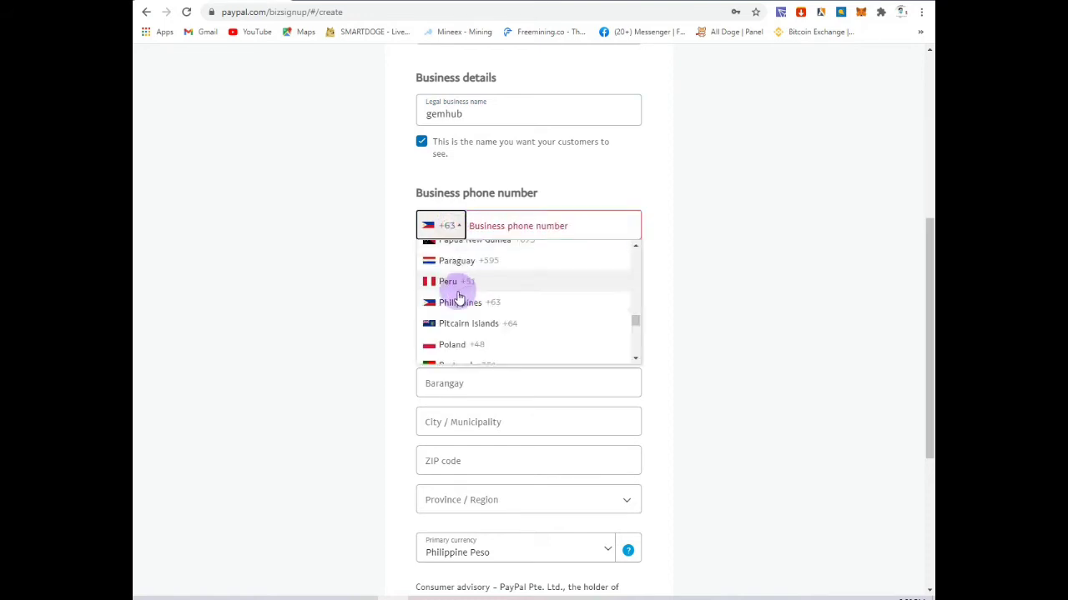
{"action": "scroll", "coordinate": [470, 294], "scroll_direction": "down", "scroll_amount": 6}
{"action": "scroll", "coordinate": [469, 296], "scroll_direction": "down", "scroll_amount": 10}
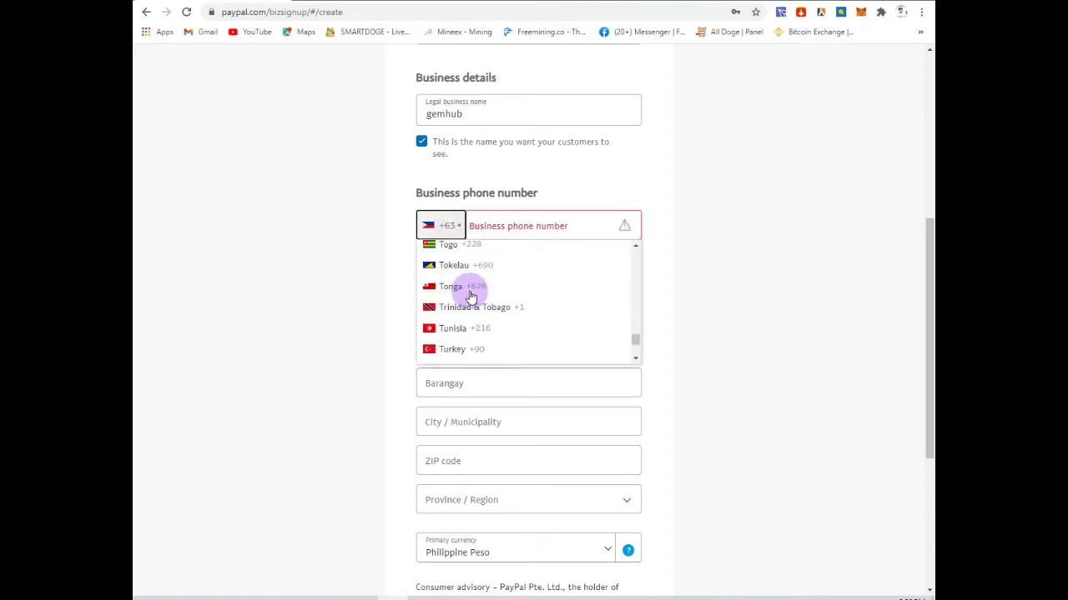
{"action": "scroll", "coordinate": [471, 296], "scroll_direction": "up", "scroll_amount": 10}
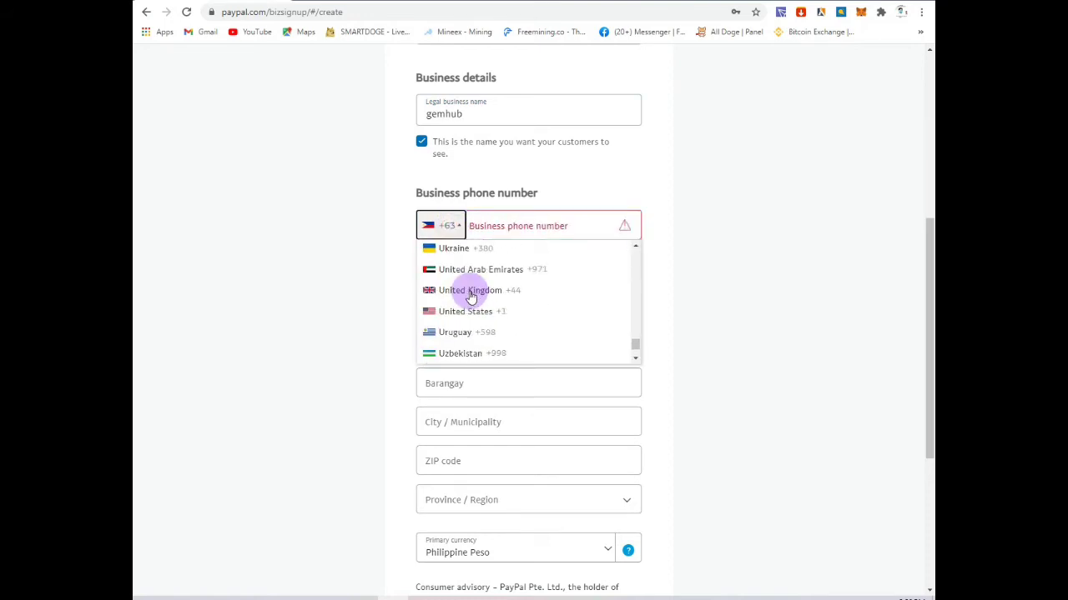
{"action": "scroll", "coordinate": [471, 296], "scroll_direction": "up", "scroll_amount": 3}
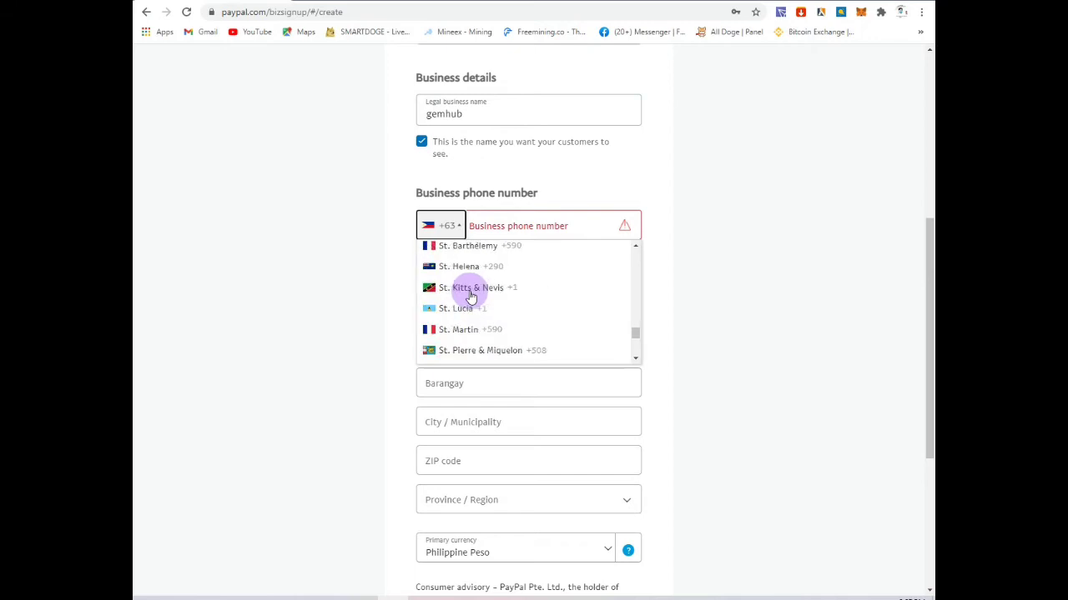
{"action": "left_click", "coordinate": [491, 228]}
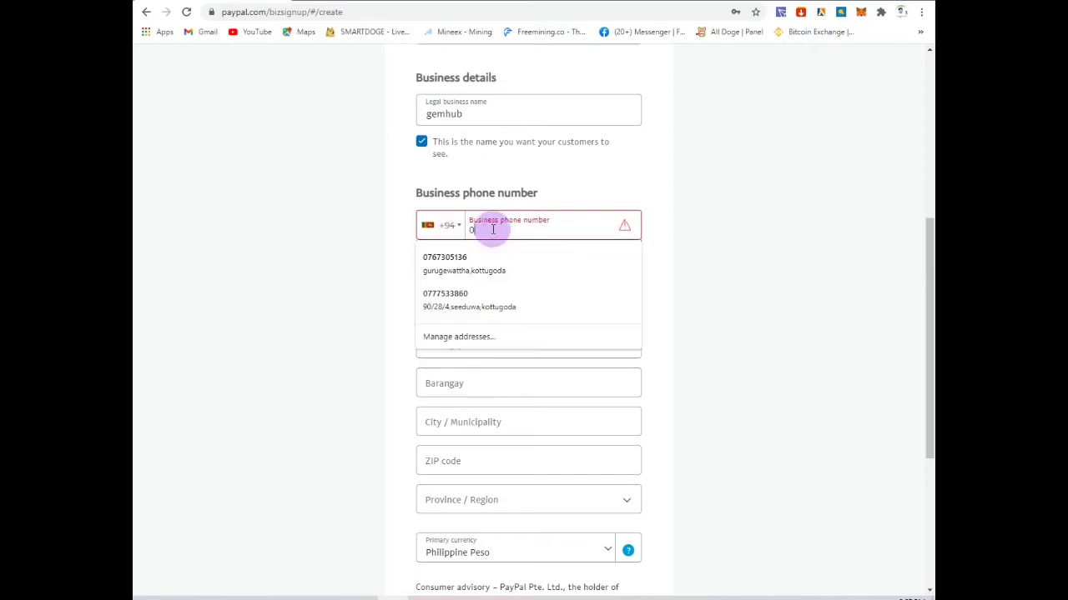
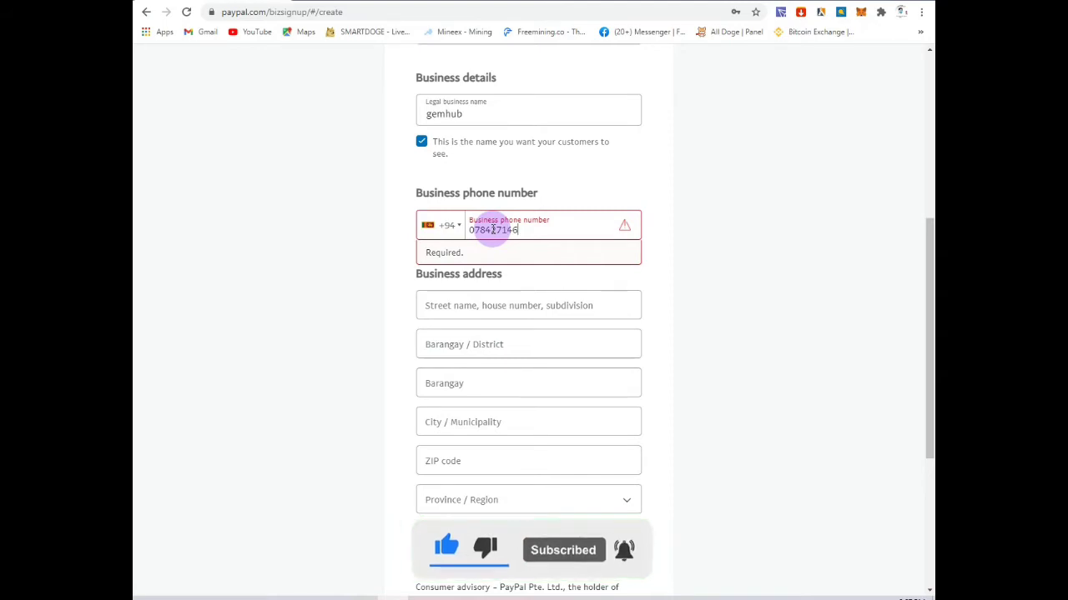
Step: Focus the Street name field, dismiss the saved address suggestions, and open a new tab
{"action": "scroll", "coordinate": [492, 229], "scroll_direction": "down", "scroll_amount": 2}
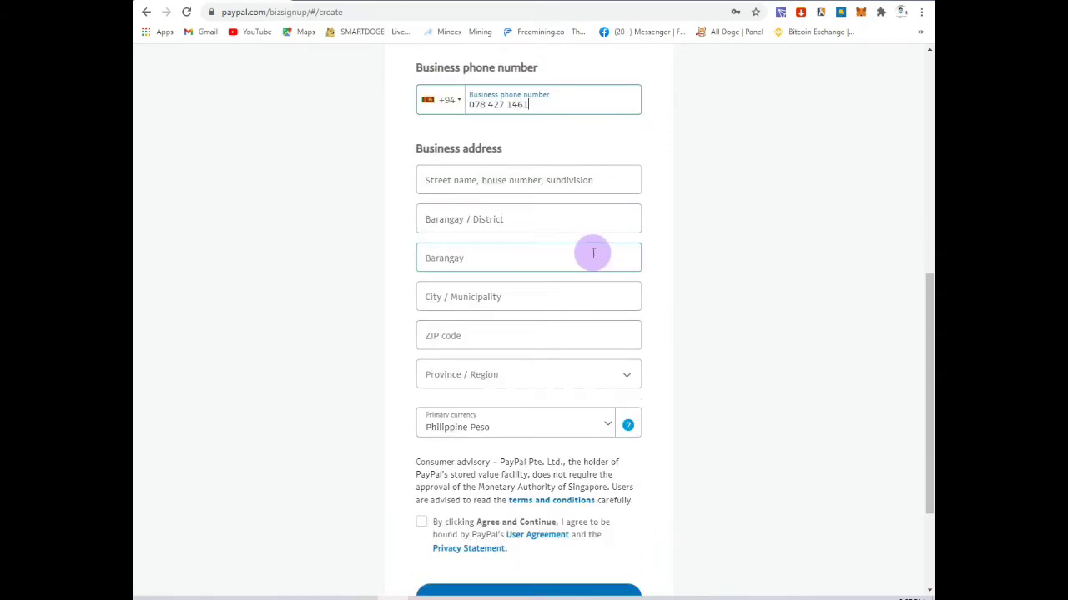
{"action": "left_click", "coordinate": [490, 182]}
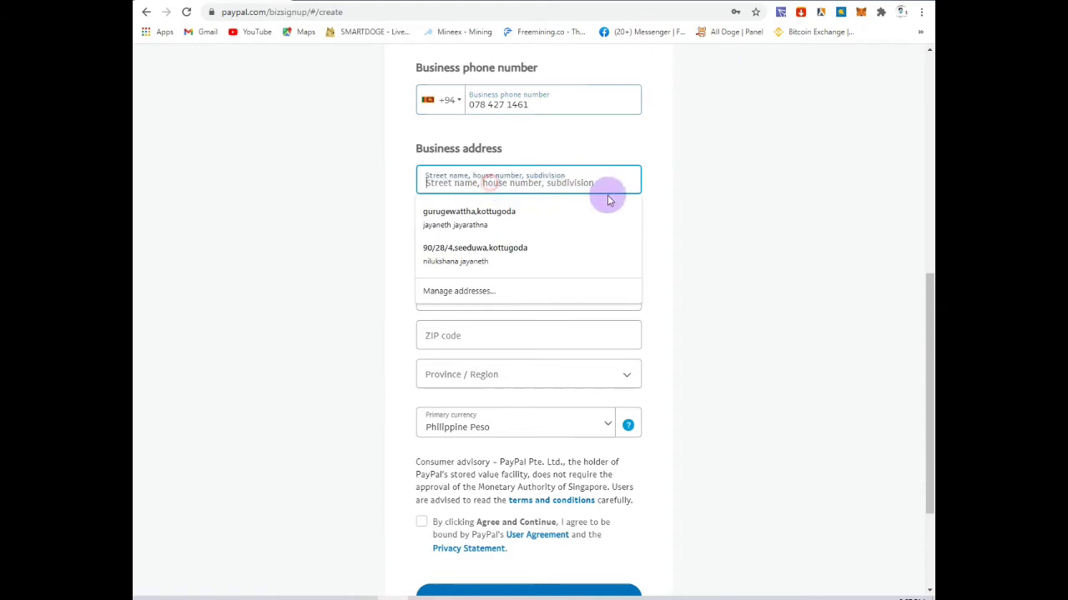
{"action": "left_click", "coordinate": [667, 199]}
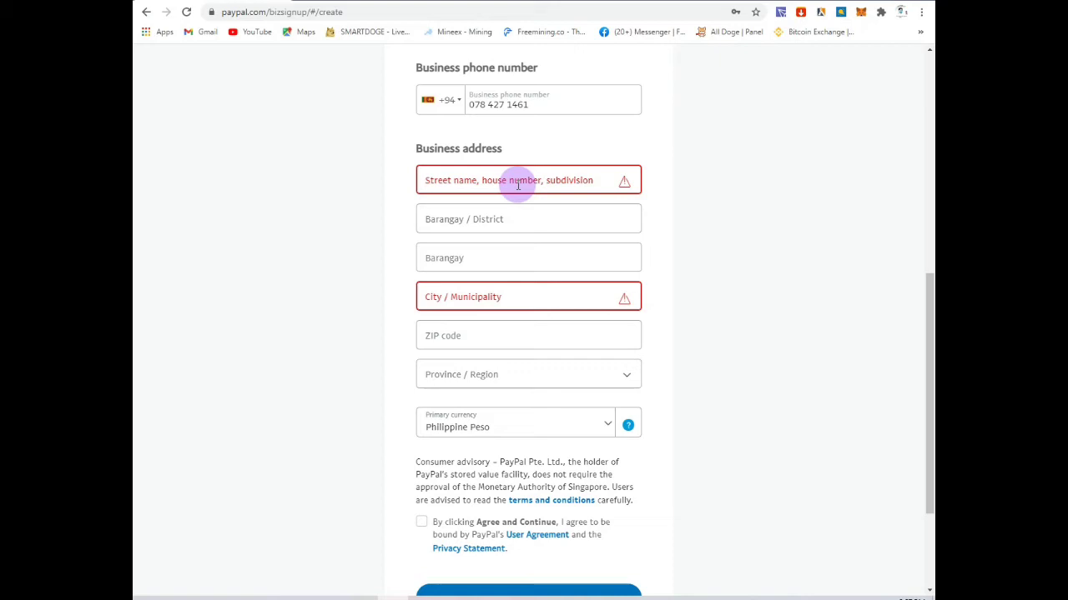
{"action": "left_click", "coordinate": [459, 2]}
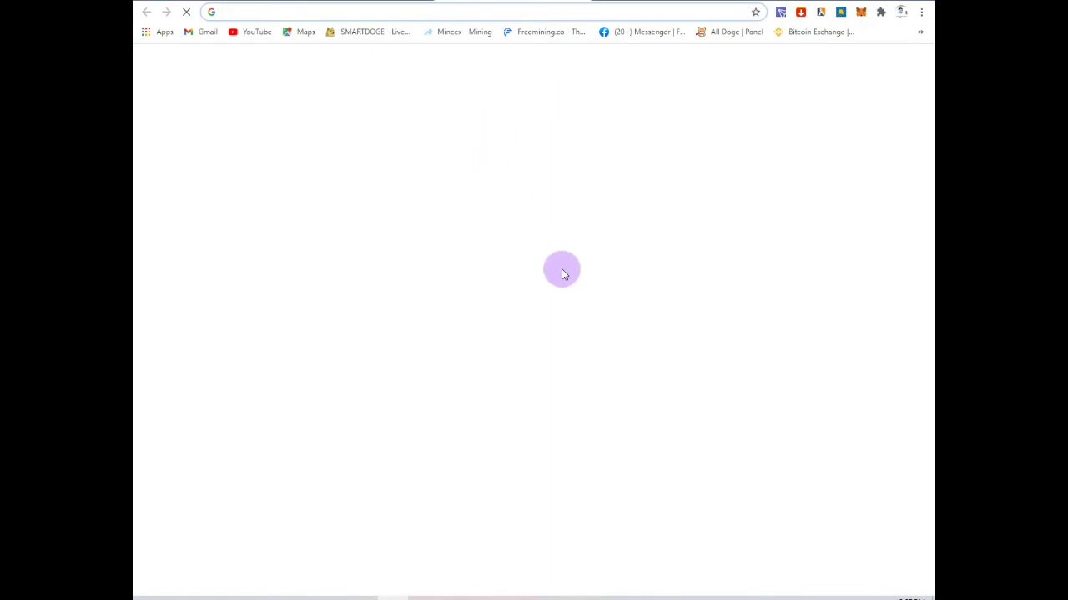
Step: Search Google for 'googal map' and open the Google Maps result
{"action": "left_click", "coordinate": [468, 244]}
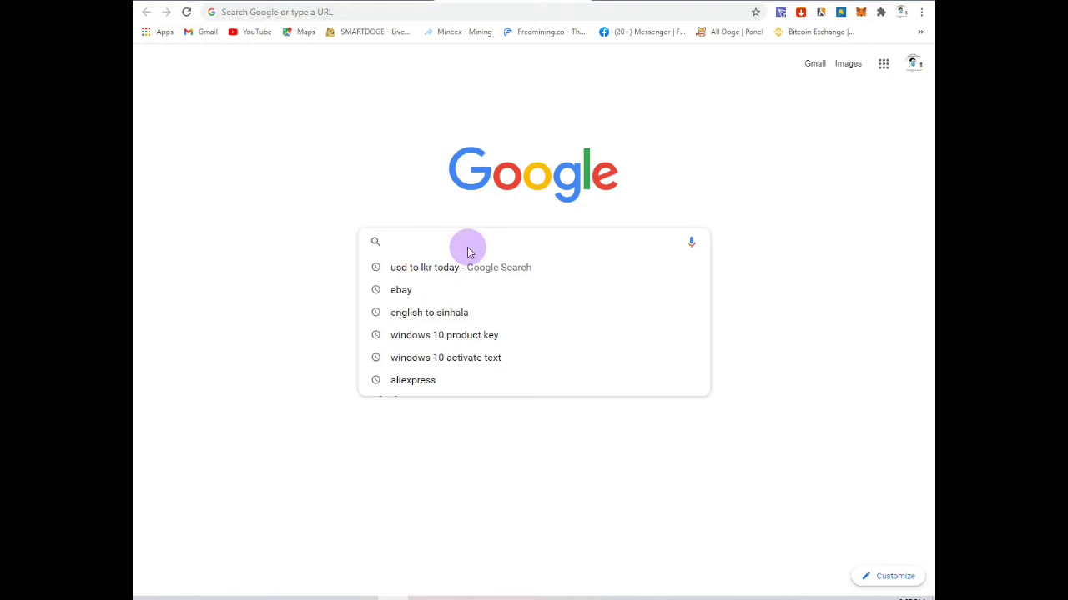
{"action": "type", "text": "goo"}
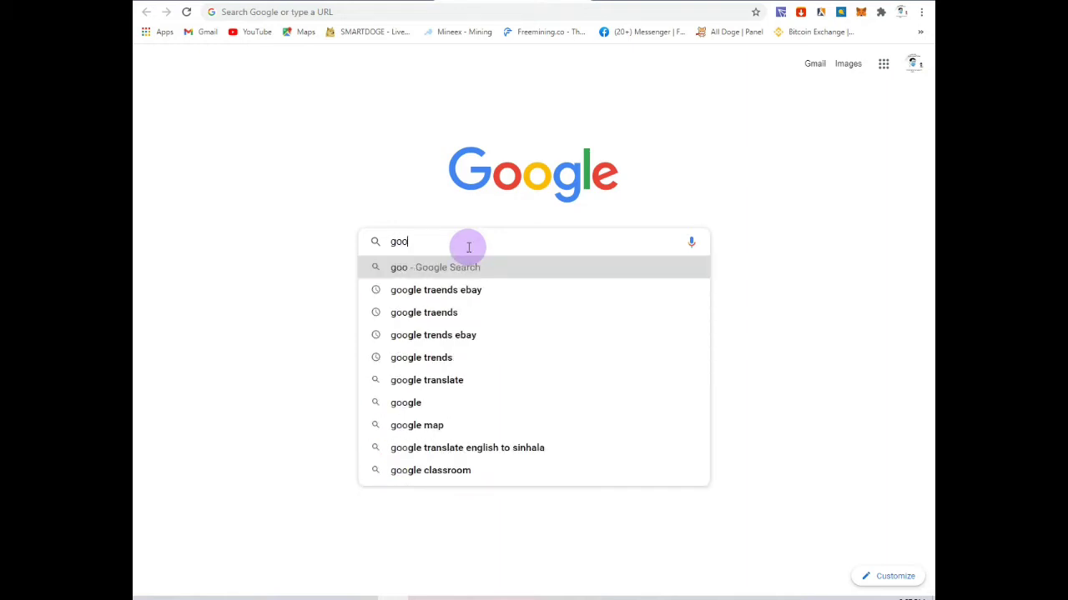
{"action": "type", "text": "gal "}
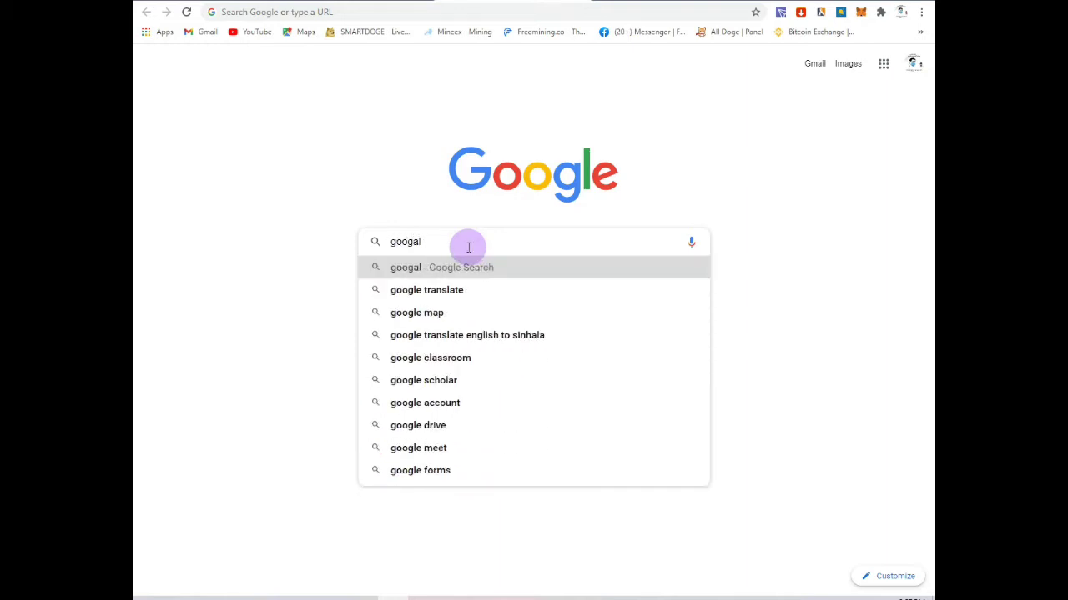
{"action": "type", "text": "map"}
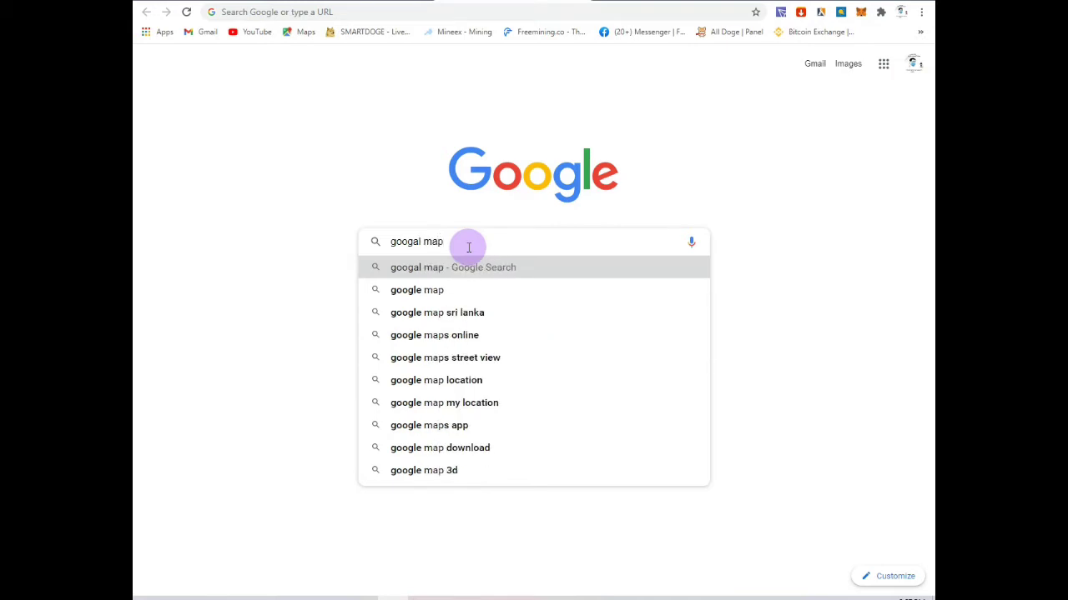
{"action": "key", "text": "Return"}
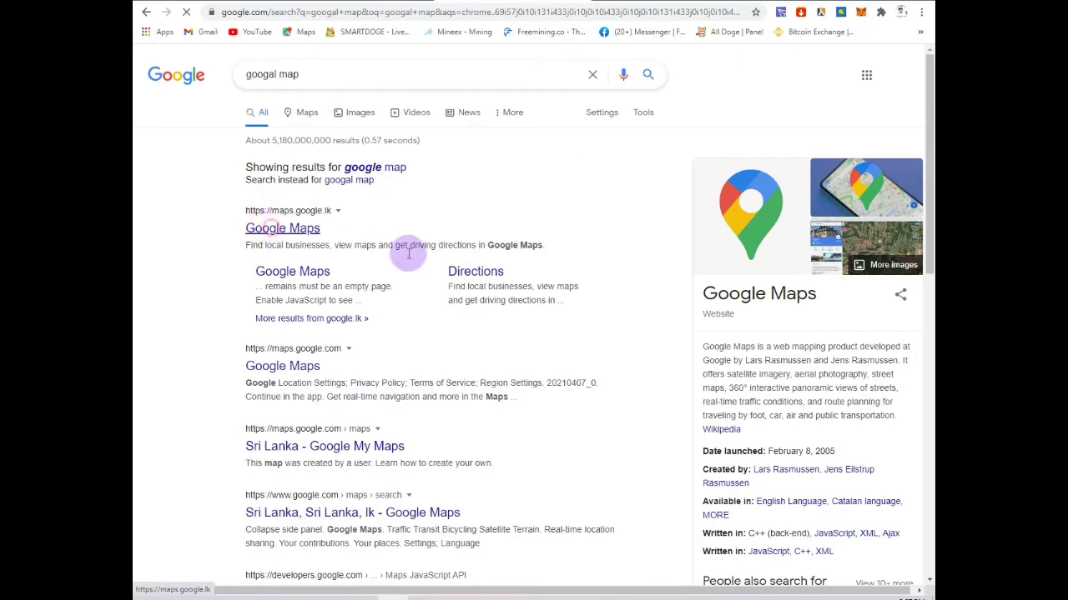
{"action": "left_click", "coordinate": [307, 230]}
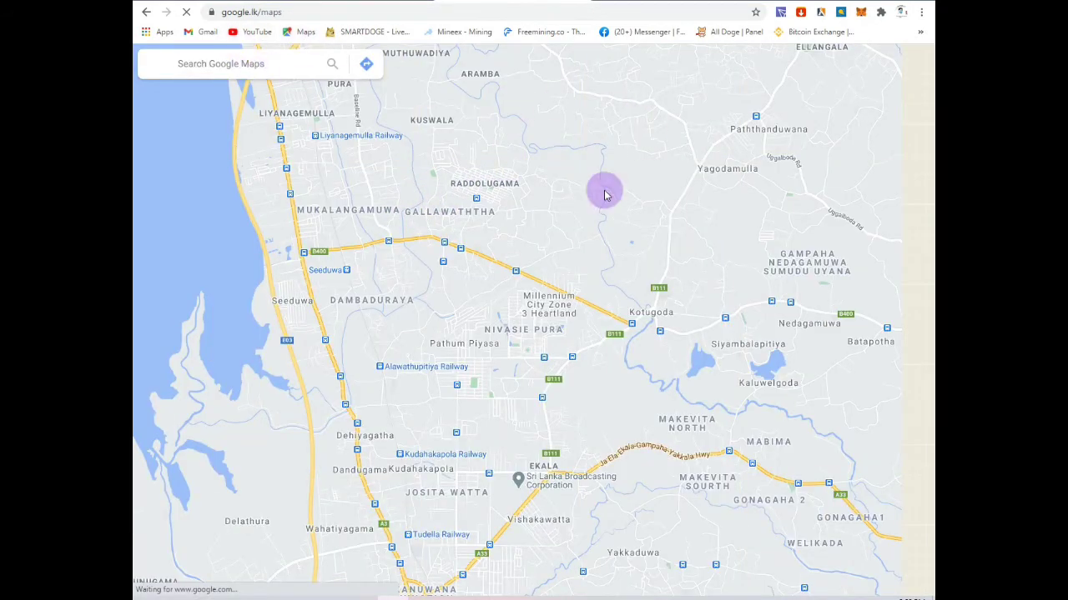
Step: Search Google Maps for 'pilip' and select Philippines from the suggestions
{"action": "left_click", "coordinate": [222, 64]}
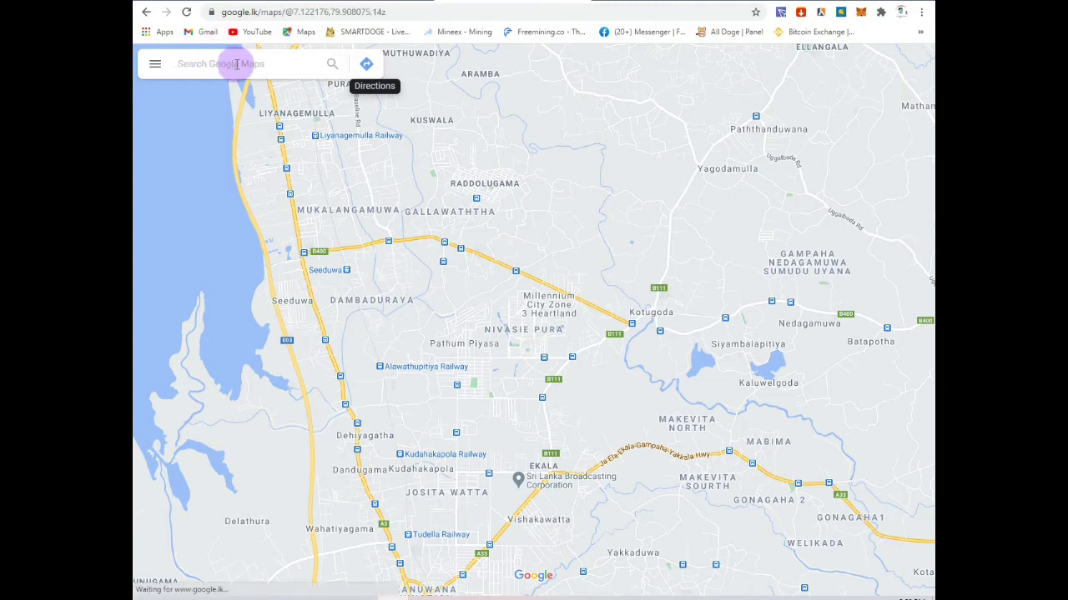
{"action": "type", "text": "pilip"}
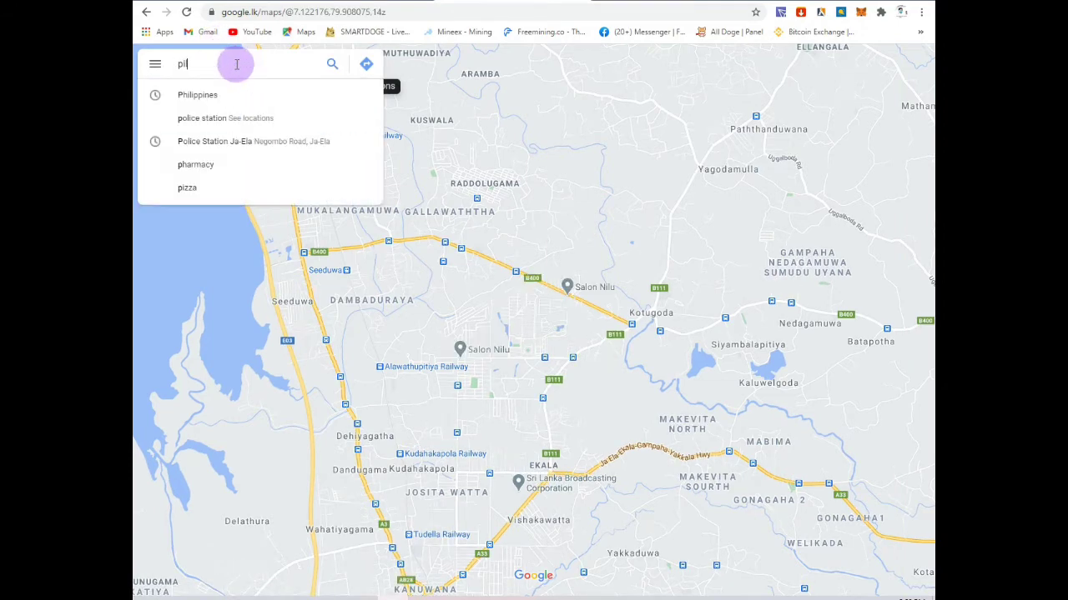
{"action": "left_click", "coordinate": [236, 68]}
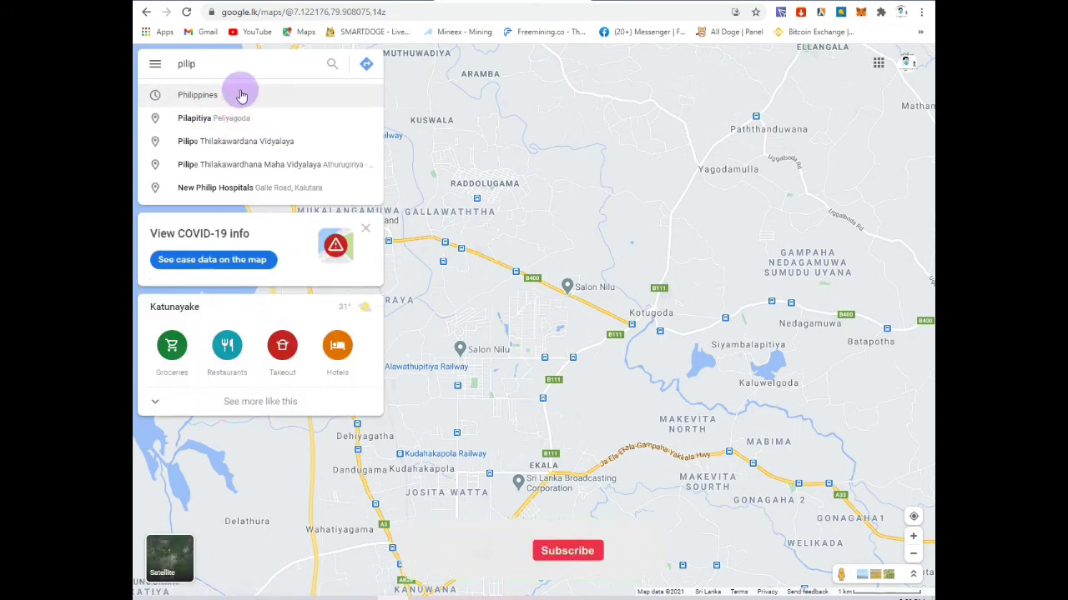
{"action": "left_click", "coordinate": [251, 94]}
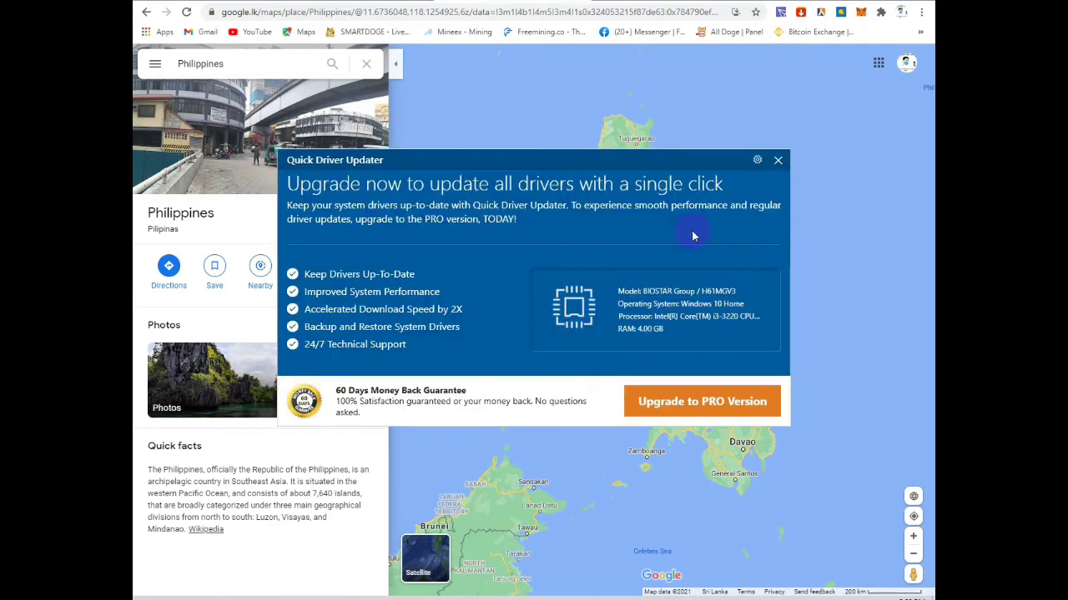
Step: Close the advert, zoom into northern Luzon, and open Kayapa Municipal Hall's details
{"action": "left_click", "coordinate": [776, 162]}
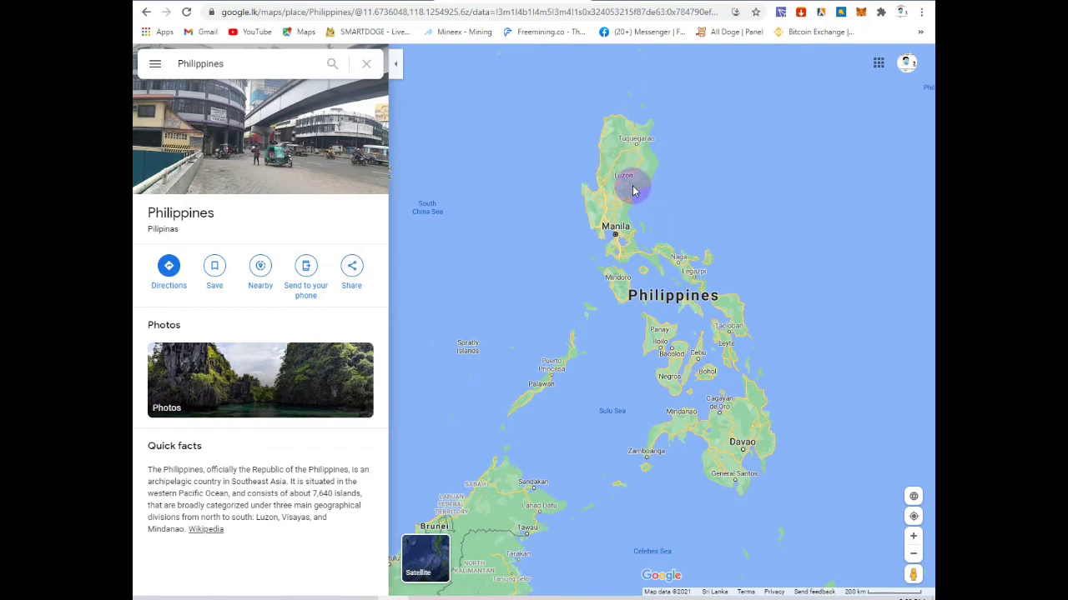
{"action": "scroll", "coordinate": [632, 191], "scroll_direction": "down", "scroll_amount": 2}
{"action": "scroll", "coordinate": [632, 191], "scroll_direction": "up", "scroll_amount": 4}
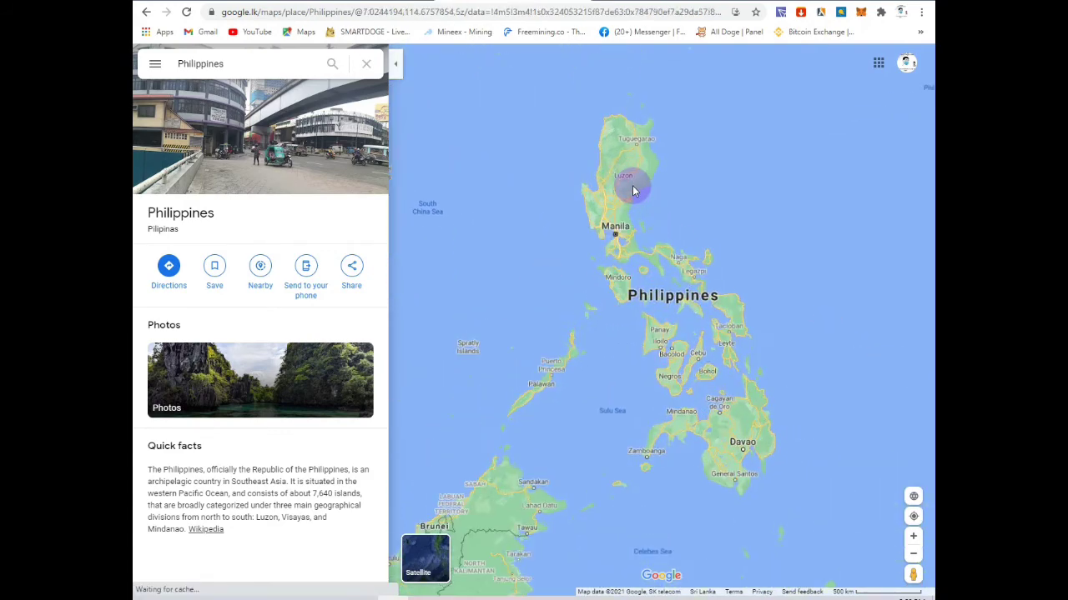
{"action": "scroll", "coordinate": [632, 191], "scroll_direction": "up", "scroll_amount": 3}
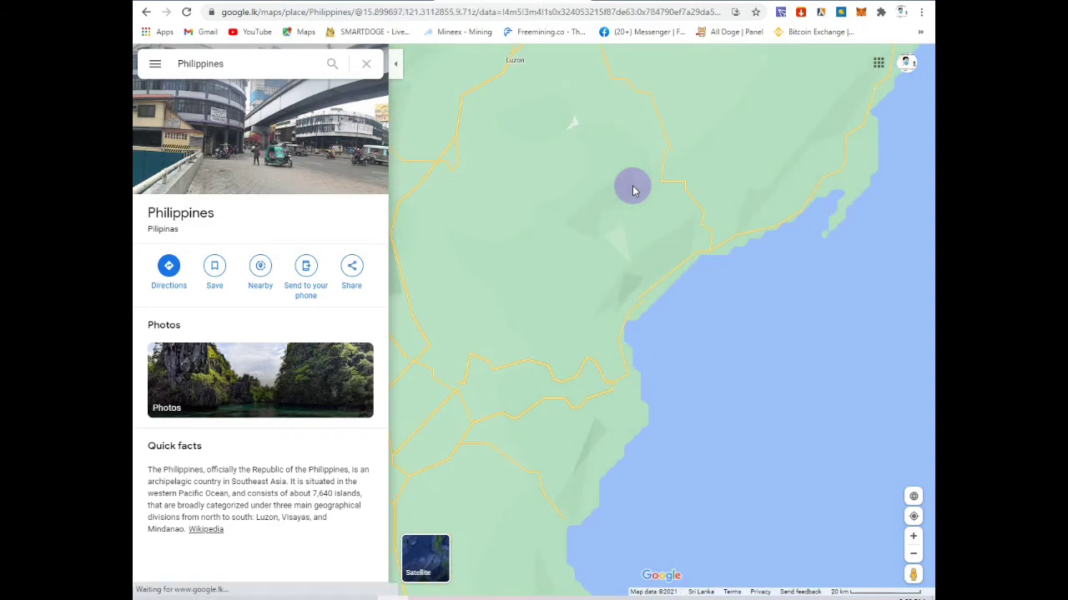
{"action": "left_click_drag", "start_coordinate": [465, 172], "coordinate": [630, 392]}
{"action": "scroll", "coordinate": [631, 392], "scroll_direction": "up", "scroll_amount": 4}
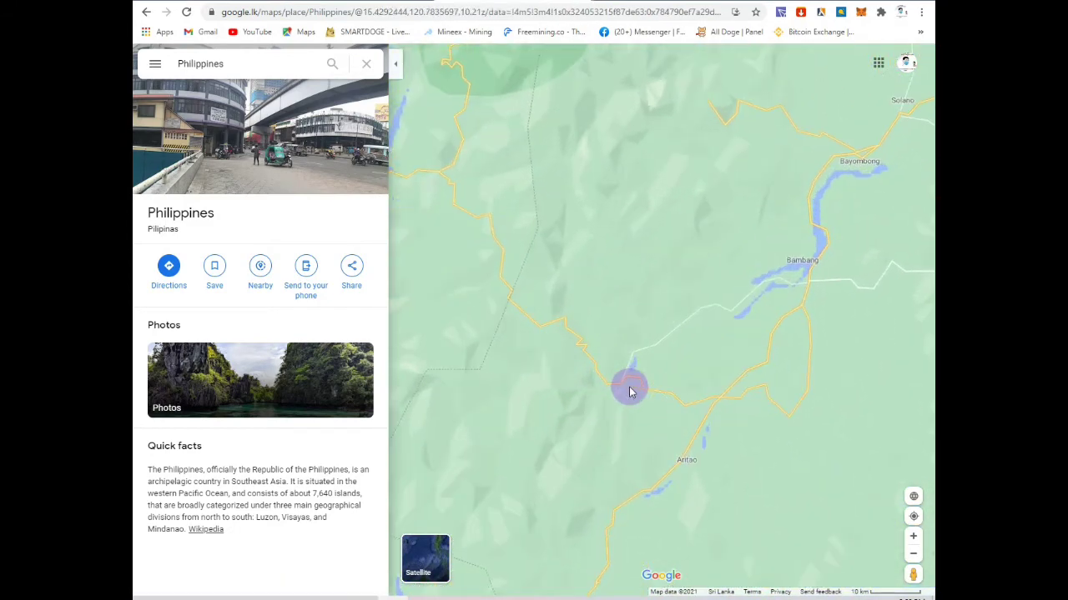
{"action": "scroll", "coordinate": [727, 298], "scroll_direction": "up", "scroll_amount": 1}
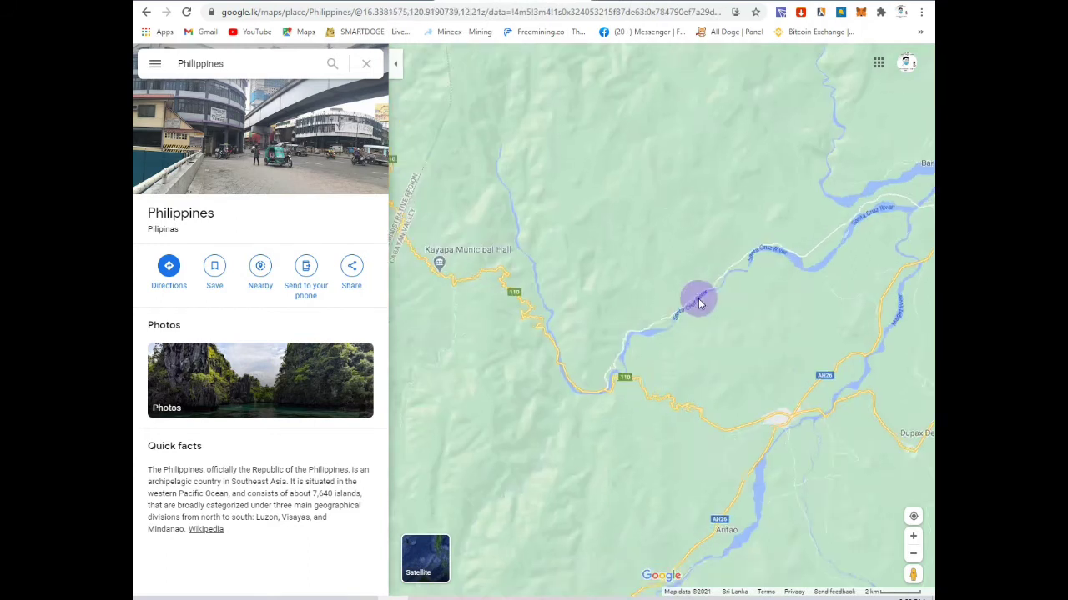
{"action": "left_click", "coordinate": [414, 260]}
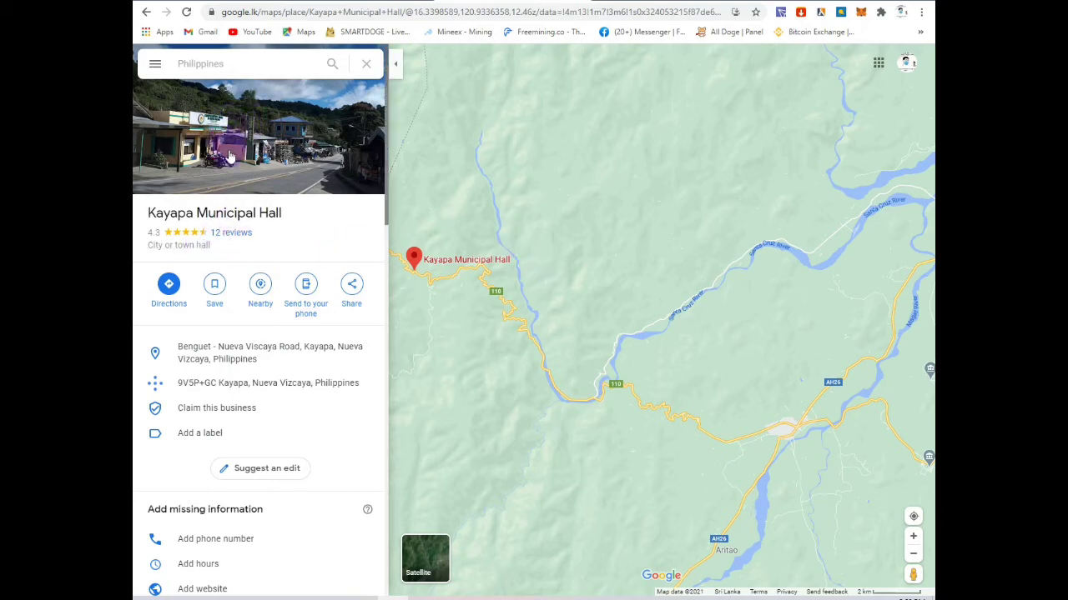
Step: Copy Kayapa Municipal Hall's address and return to the PayPal tab
{"action": "scroll", "coordinate": [210, 370], "scroll_direction": "down", "scroll_amount": 2}
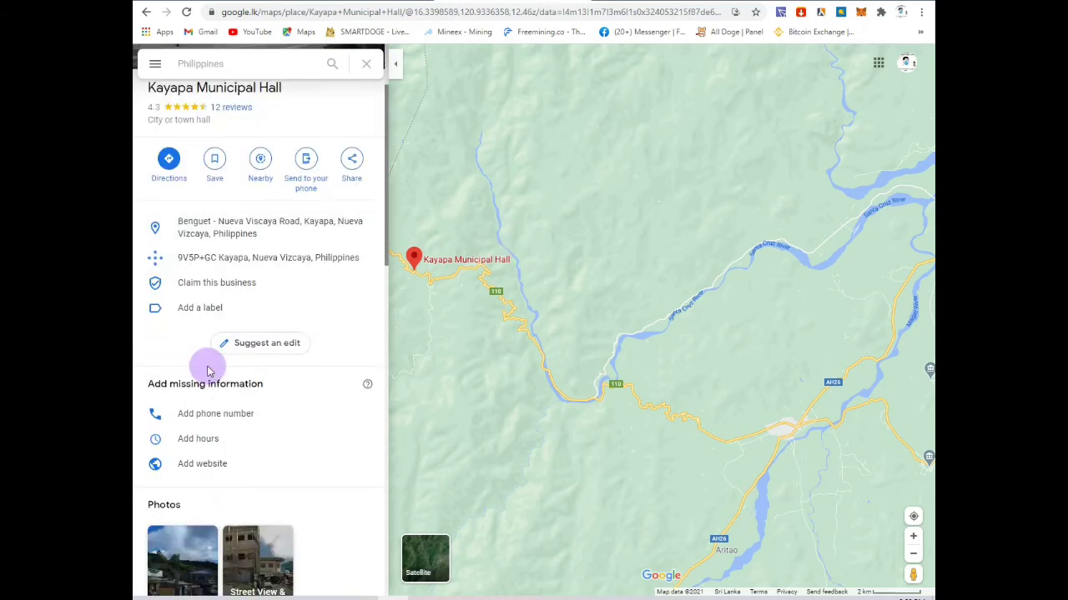
{"action": "scroll", "coordinate": [217, 367], "scroll_direction": "up", "scroll_amount": 2}
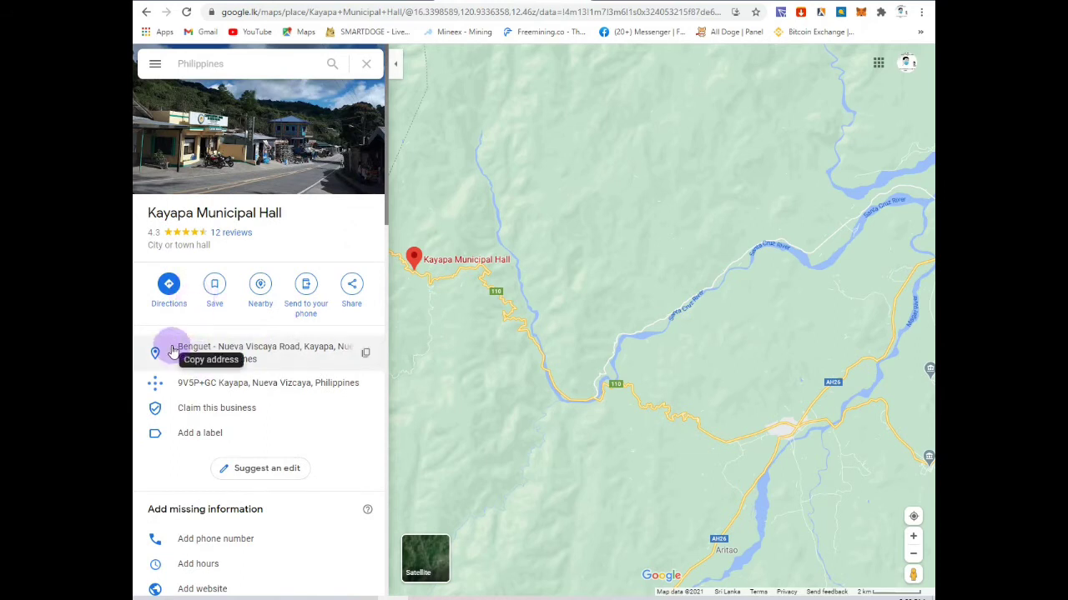
{"action": "left_click", "coordinate": [367, 358]}
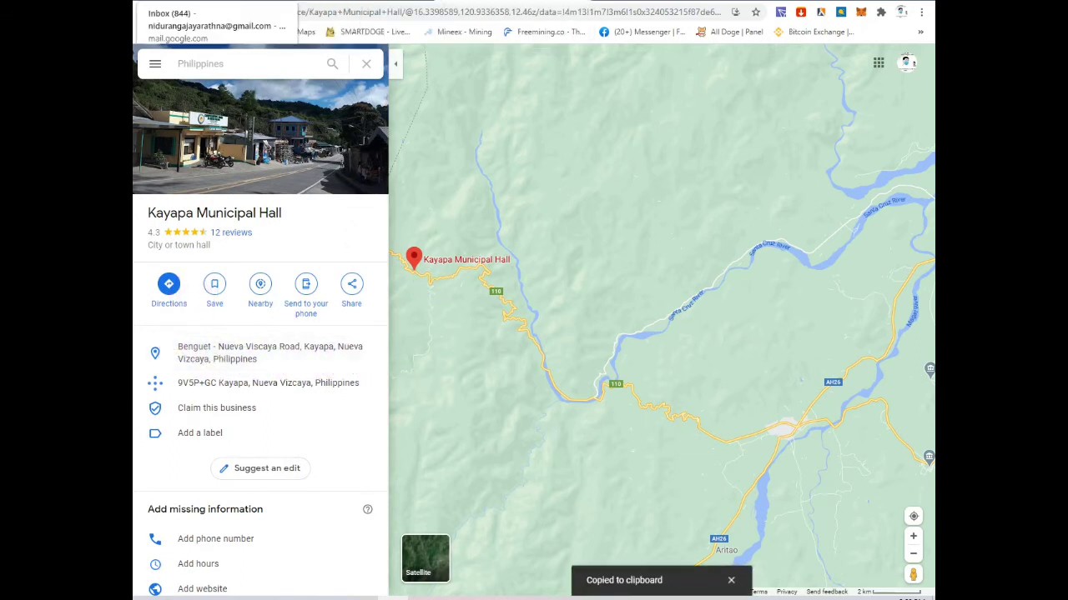
{"action": "left_click", "coordinate": [167, 0]}
Step: Paste the copied Kayapa Municipal Hall address into the street address field as plain text
{"action": "left_click", "coordinate": [495, 185]}
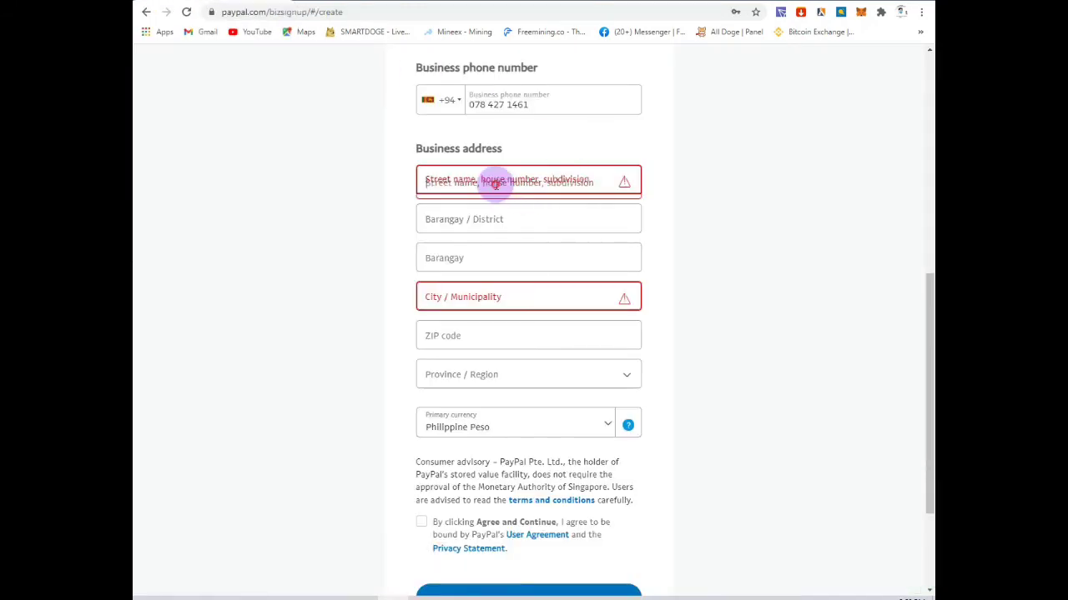
{"action": "right_click", "coordinate": [495, 185]}
{"action": "left_click", "coordinate": [526, 283]}
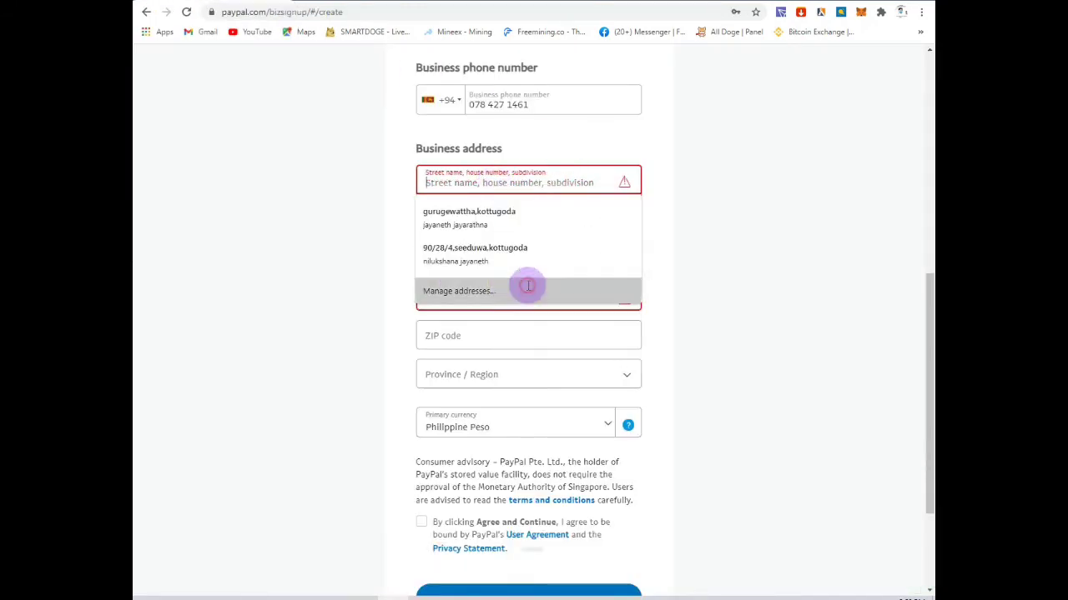
{"action": "left_click", "coordinate": [472, 302]}
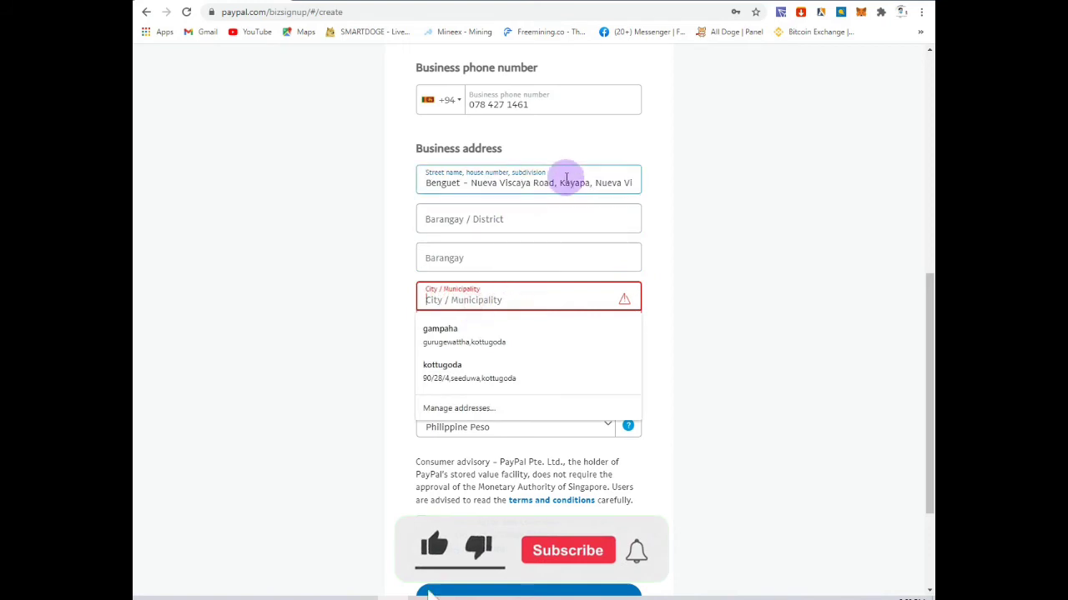
{"action": "left_click", "coordinate": [598, 180]}
{"action": "double_click", "coordinate": [603, 177]}
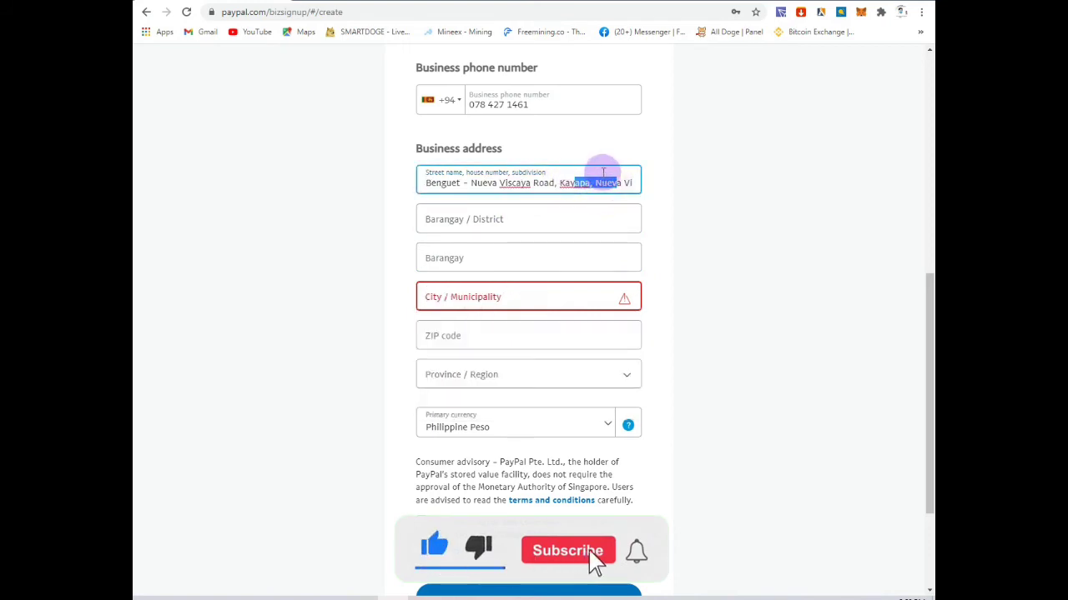
{"action": "left_click", "coordinate": [695, 175]}
{"action": "left_click", "coordinate": [513, 2]}
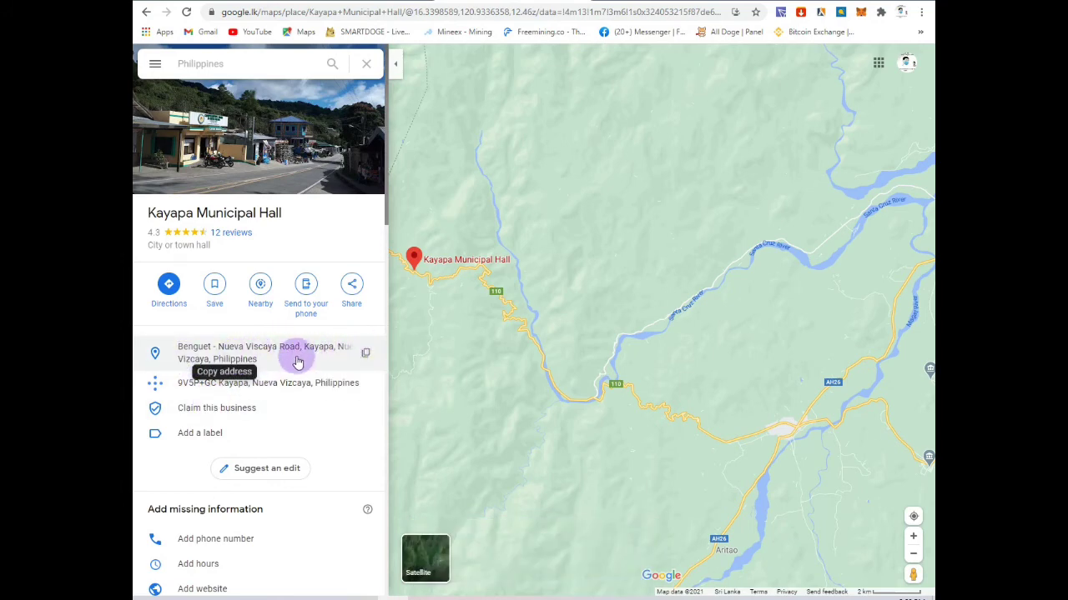
{"action": "left_click", "coordinate": [366, 352]}
{"action": "left_click", "coordinate": [333, 2]}
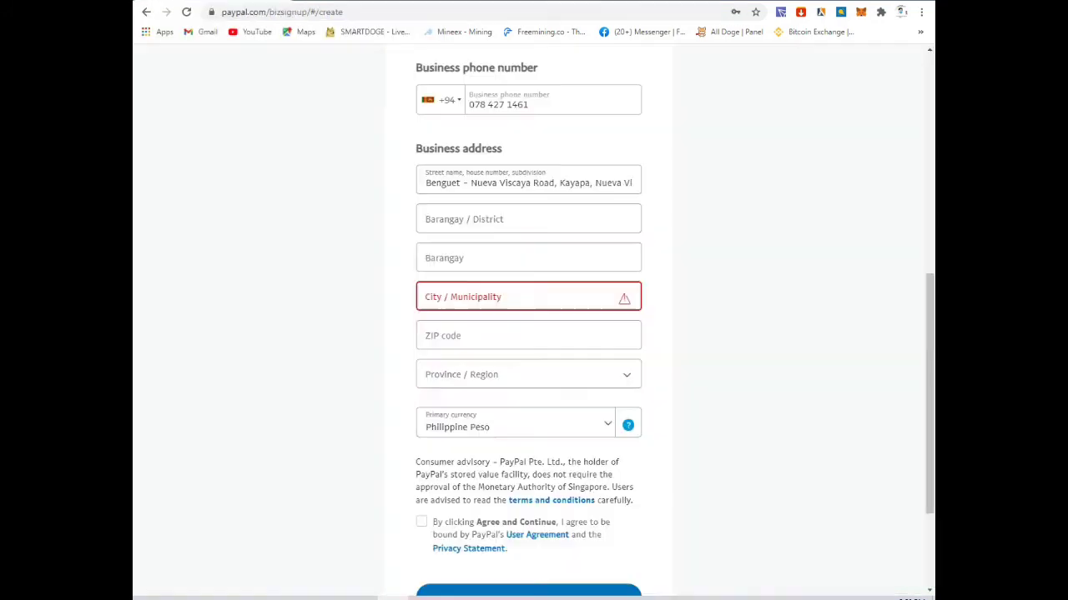
{"action": "left_click", "coordinate": [546, 183]}
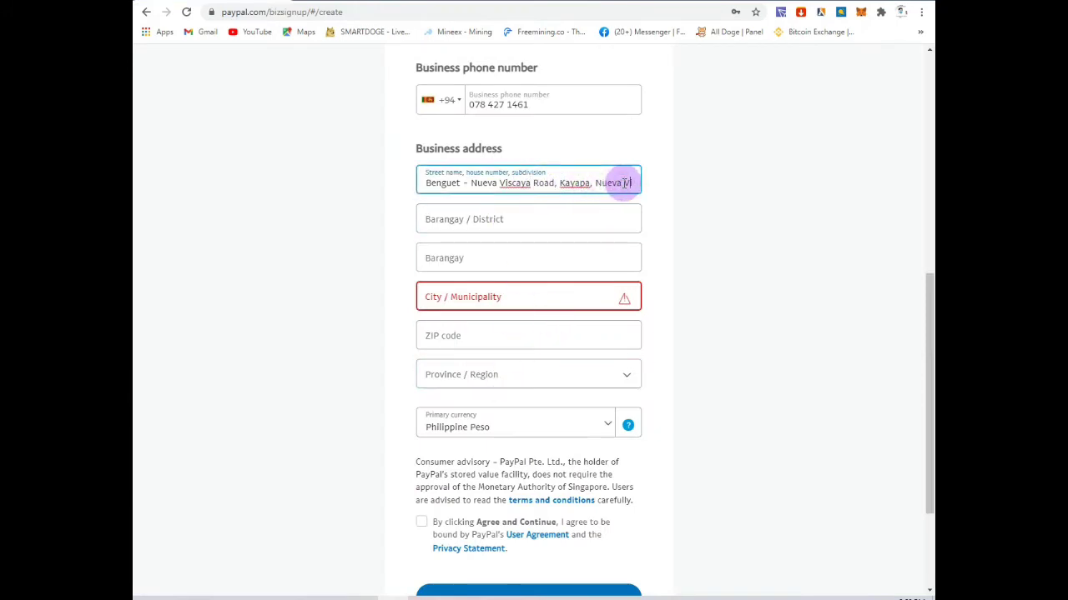
Step: Finish the street address with 'izcaya, Philippines' and paste Nueva Vizcaya into City / Municipality
{"action": "type", "text": "izcaya, Philippines"}
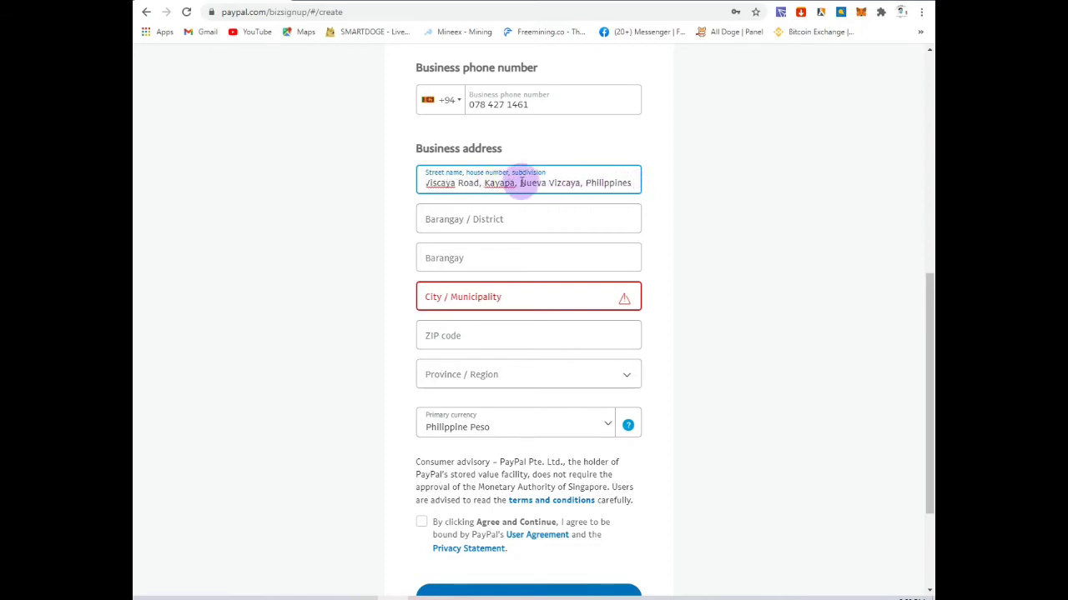
{"action": "left_click_drag", "start_coordinate": [520, 182], "coordinate": [581, 184]}
{"action": "right_click", "coordinate": [576, 185]}
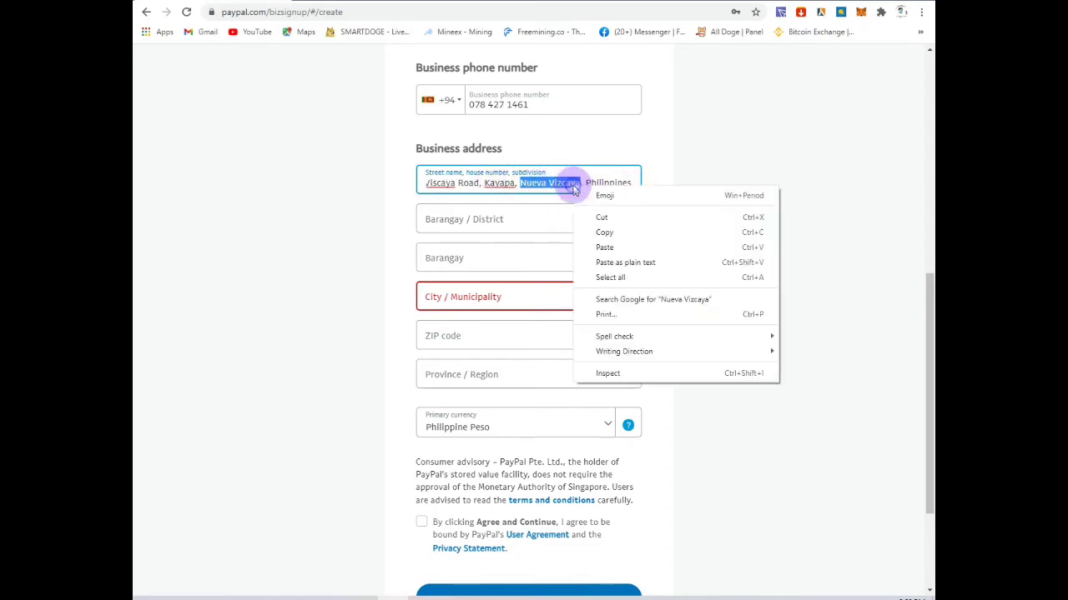
{"action": "left_click", "coordinate": [614, 243]}
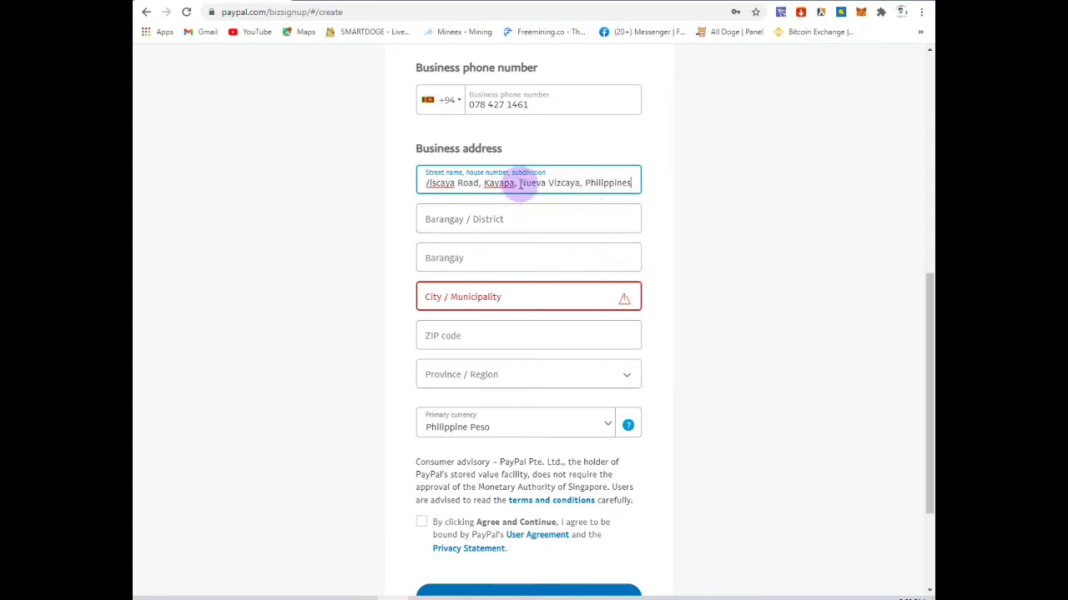
{"action": "key", "text": "ctrl+z"}
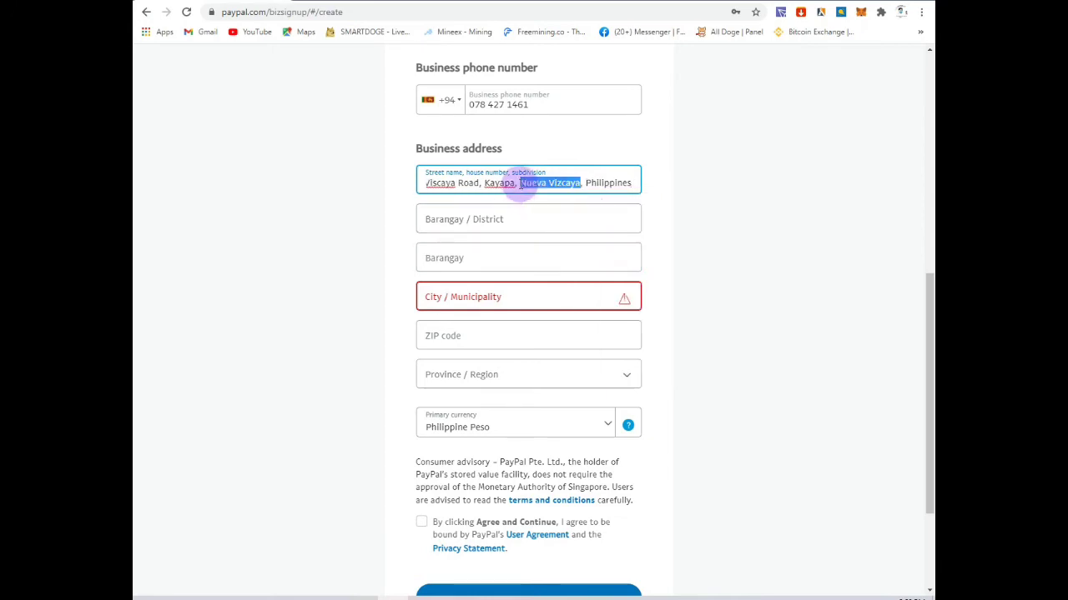
{"action": "right_click", "coordinate": [532, 185]}
{"action": "left_click", "coordinate": [584, 241]}
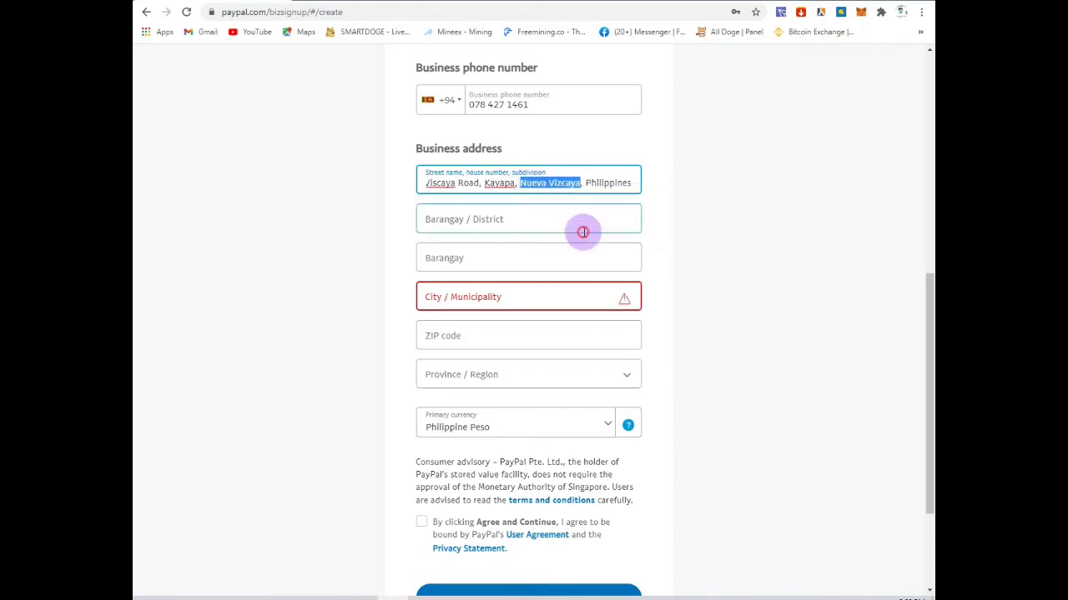
{"action": "left_click", "coordinate": [750, 205]}
{"action": "right_click", "coordinate": [529, 298]}
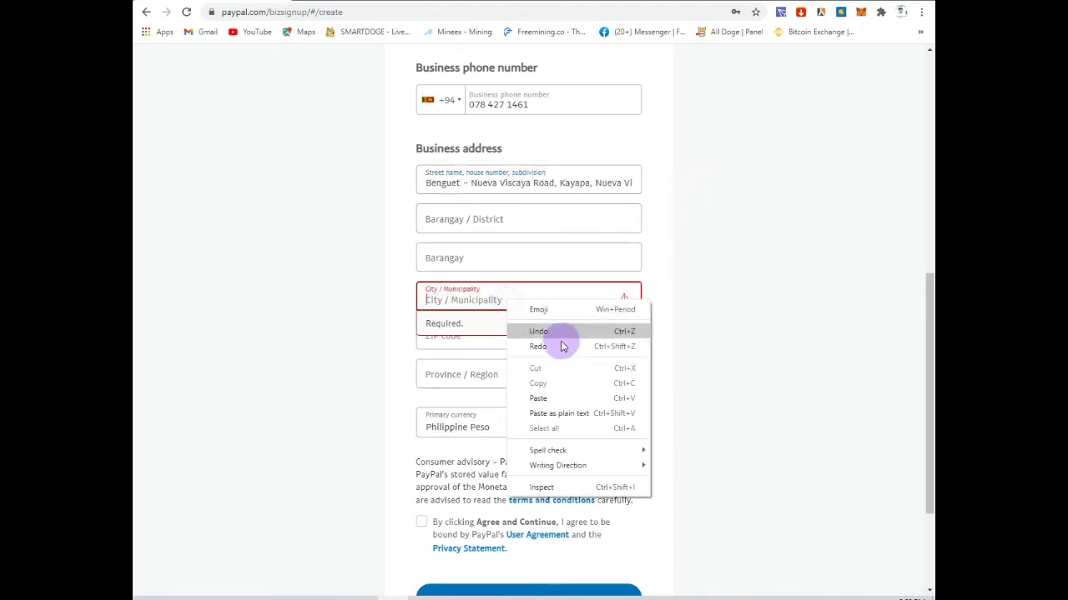
{"action": "left_click", "coordinate": [541, 397]}
{"action": "left_click", "coordinate": [669, 375]}
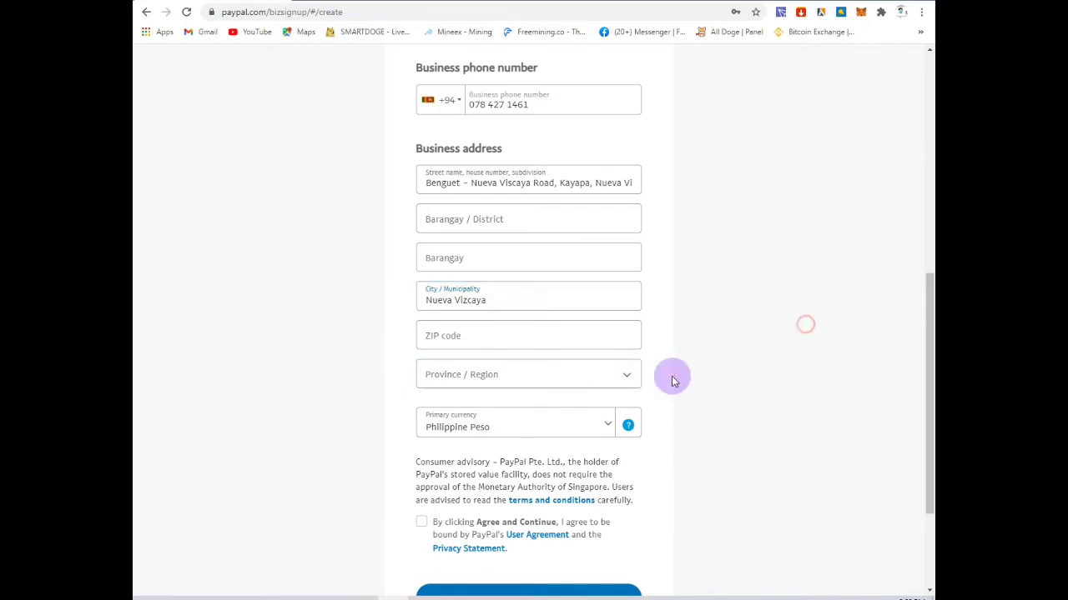
{"action": "scroll", "coordinate": [584, 384], "scroll_direction": "down", "scroll_amount": 2}
Step: Append ', Nueva Vizcaya, Philippines' to the street address after Kayapa
{"action": "left_click", "coordinate": [464, 263]}
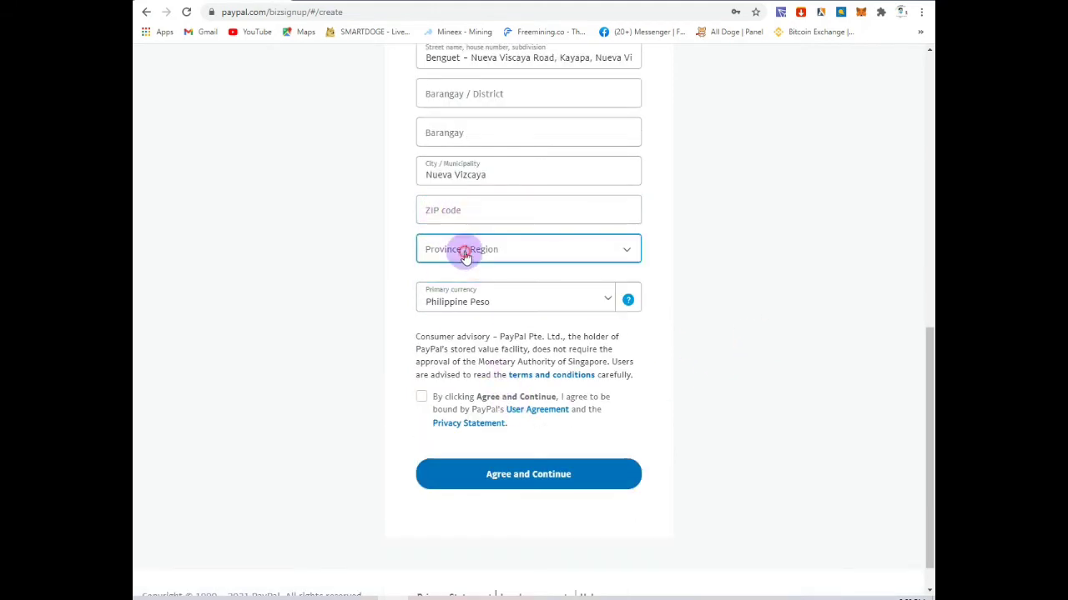
{"action": "scroll", "coordinate": [501, 259], "scroll_direction": "up", "scroll_amount": 5}
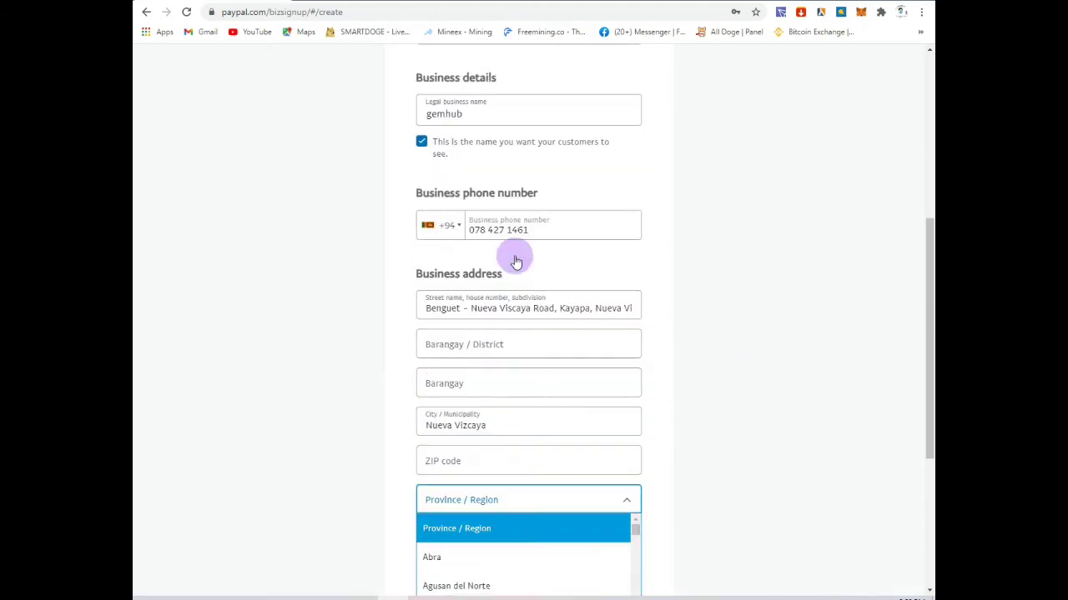
{"action": "scroll", "coordinate": [512, 255], "scroll_direction": "down", "scroll_amount": 2}
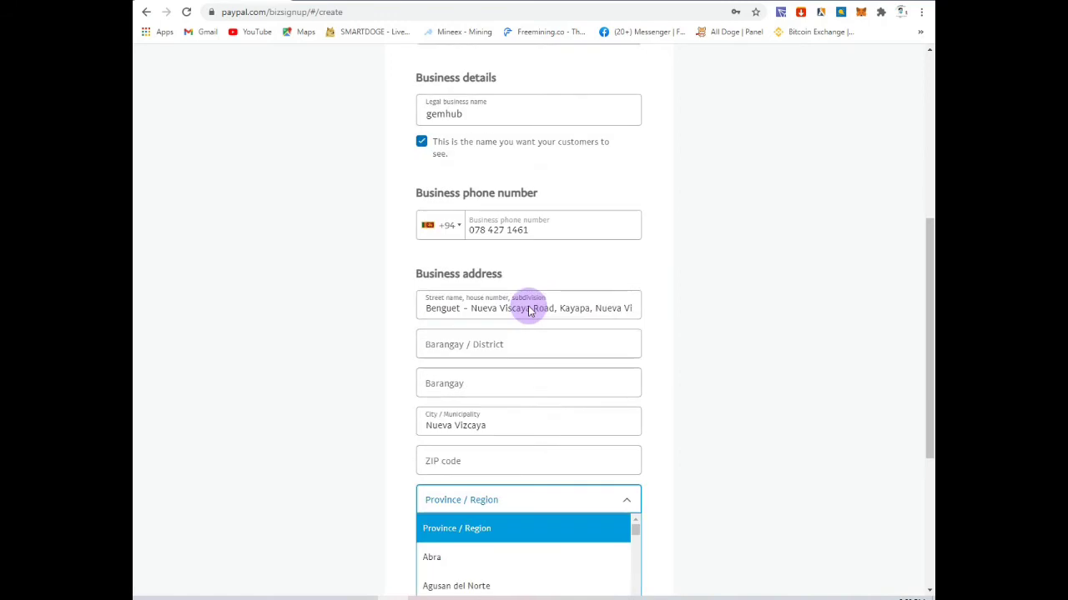
{"action": "left_click", "coordinate": [590, 310]}
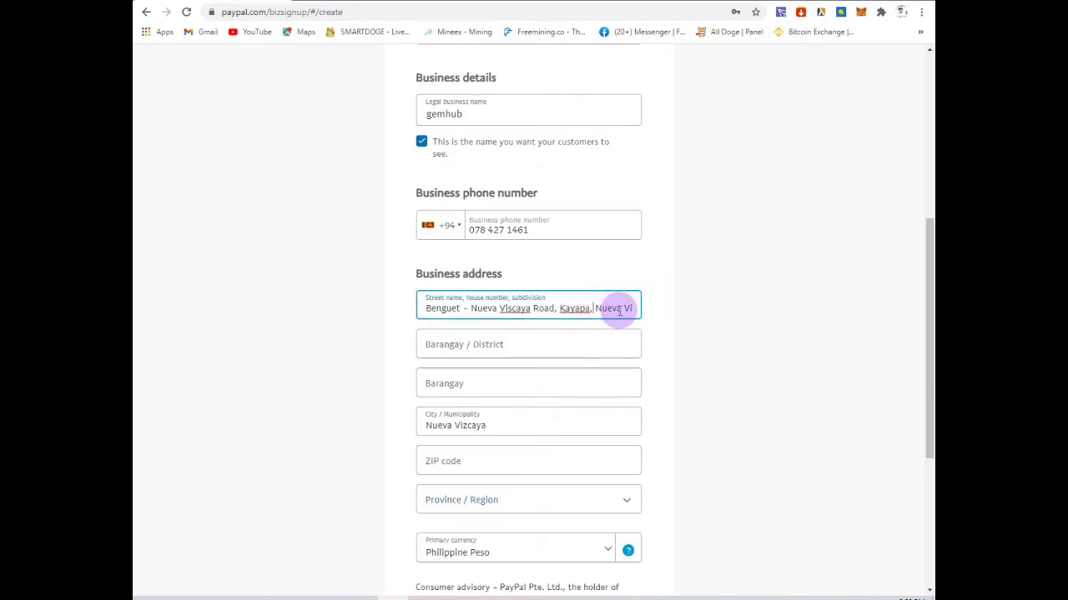
{"action": "type", "text": ", Nueva Vizcaya, Philippine"}
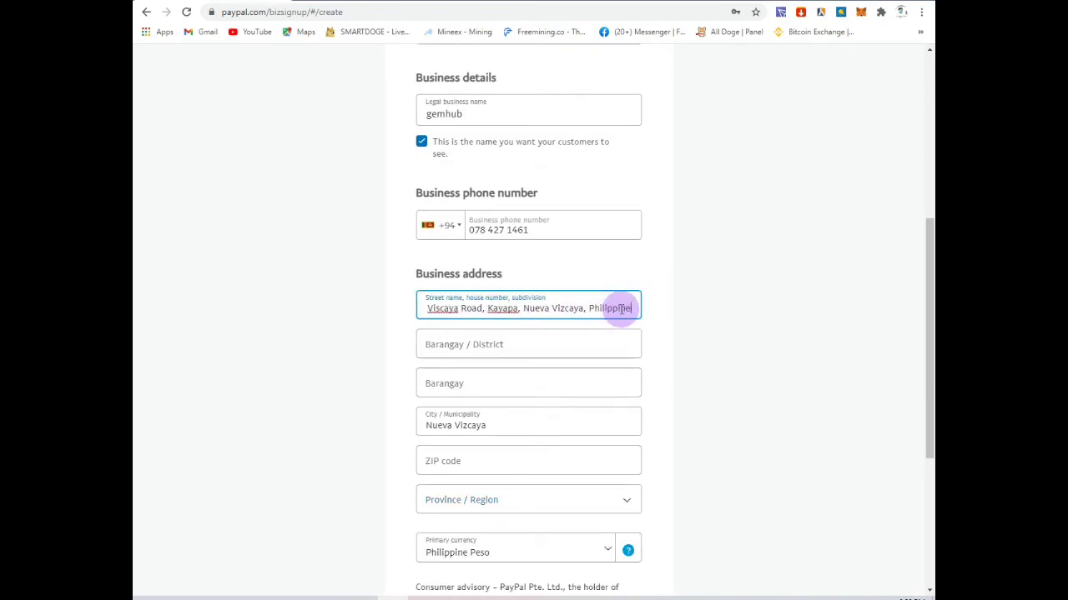
{"action": "type", "text": "s"}
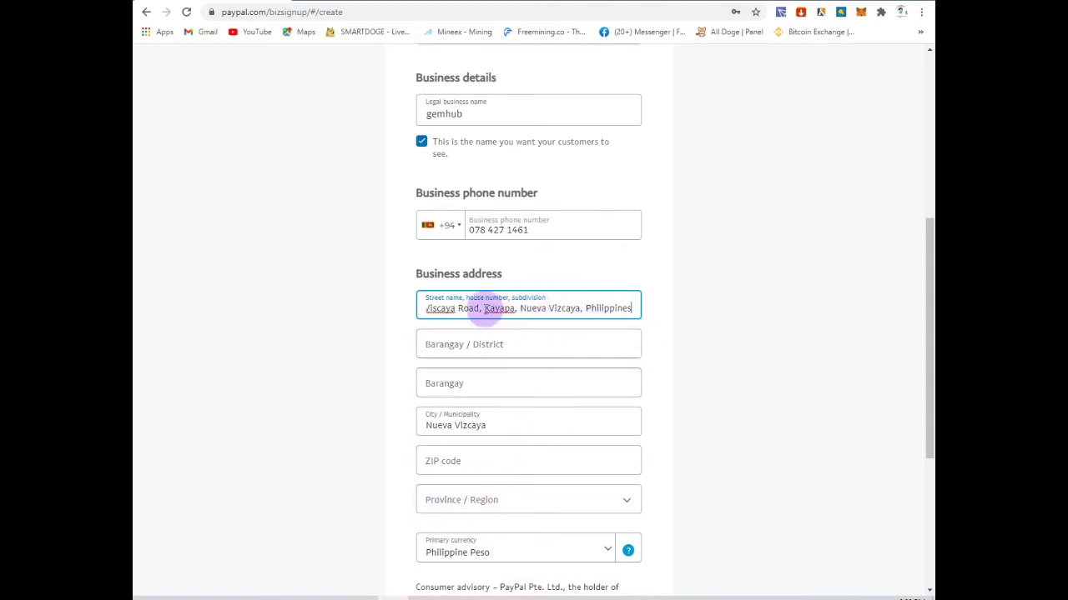
{"action": "scroll", "coordinate": [486, 311], "scroll_direction": "down", "scroll_amount": 1}
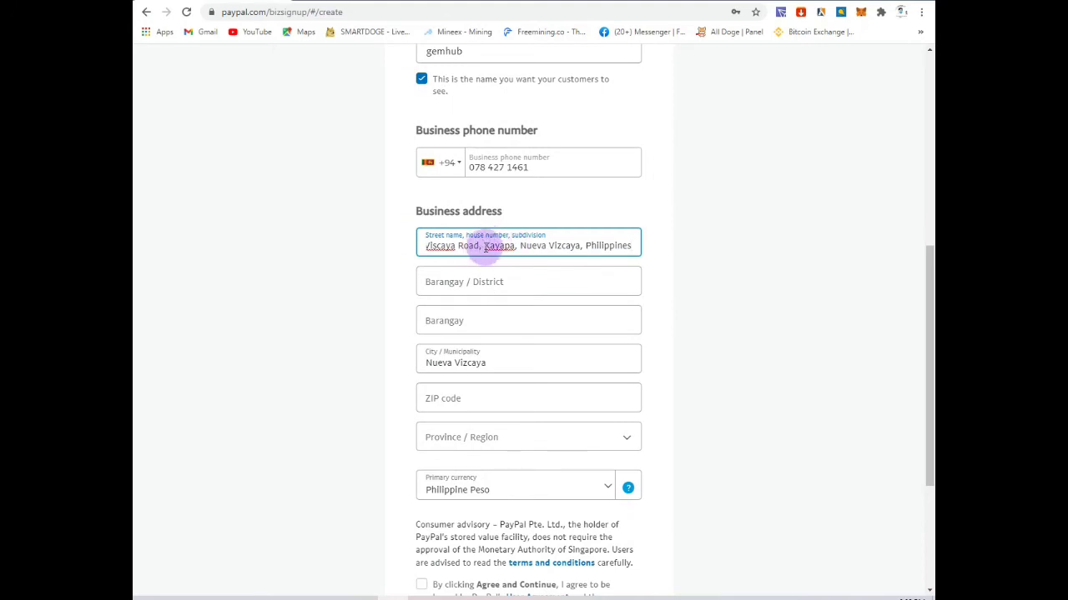
Step: Copy Kayapa from the street address and paste it over Nueva Vizcaya in City / Municipality
{"action": "double_click", "coordinate": [500, 245]}
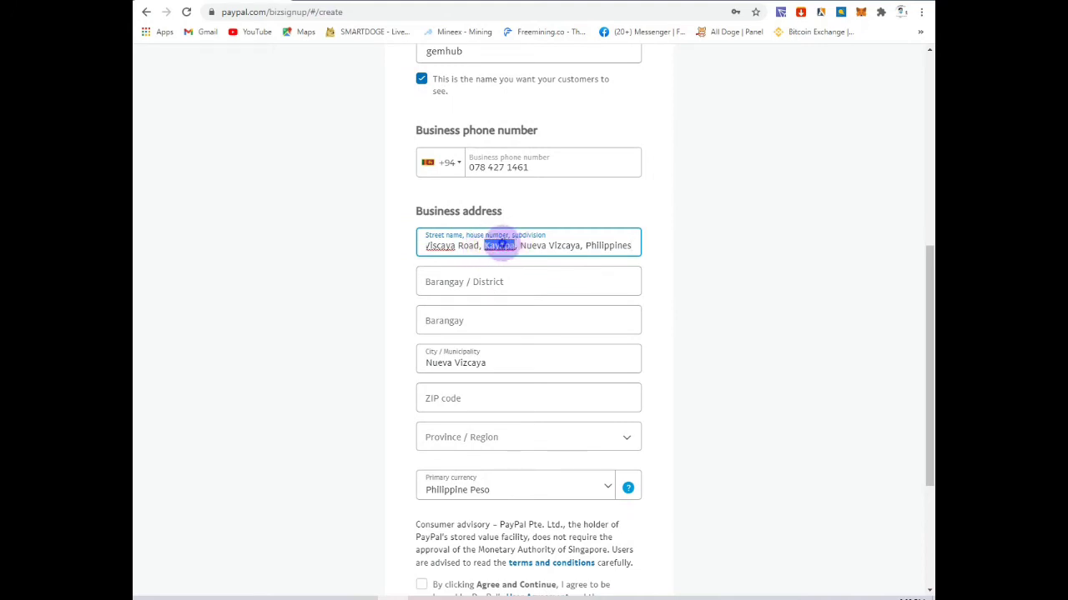
{"action": "right_click", "coordinate": [500, 245]}
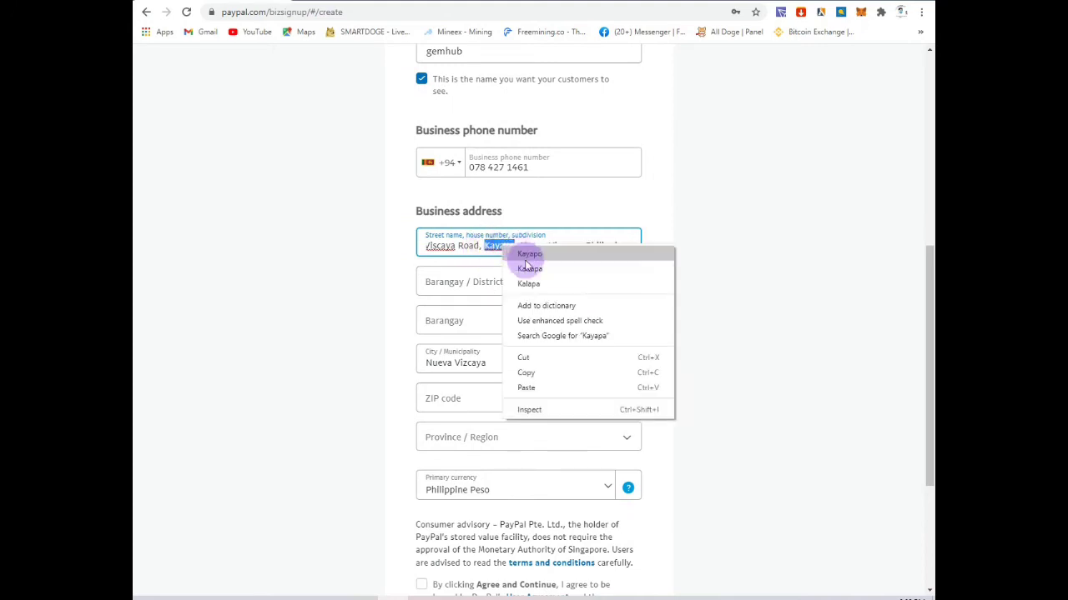
{"action": "left_click", "coordinate": [534, 374]}
{"action": "scroll", "coordinate": [656, 296], "scroll_direction": "down", "scroll_amount": 3}
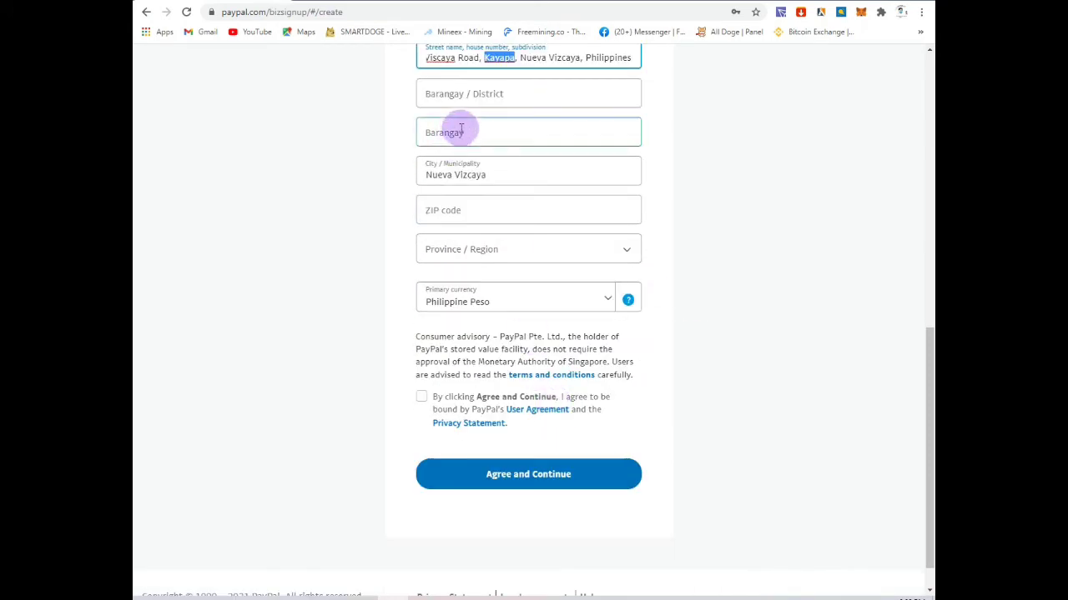
{"action": "left_click", "coordinate": [500, 182]}
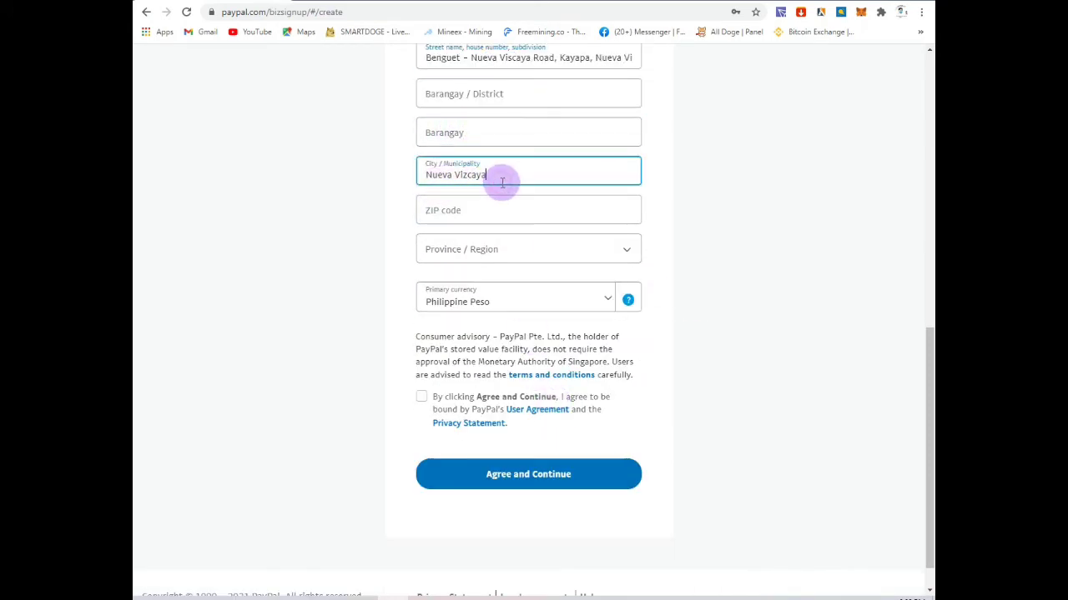
{"action": "key", "text": "BackSpace"}
{"action": "key", "text": "BackSpace"}
{"action": "key", "text": "BackSpace"}
{"action": "key", "text": "BackSpace"}
{"action": "key", "text": "BackSpace"}
{"action": "key", "text": "BackSpace"}
{"action": "key", "text": "BackSpace"}
{"action": "key", "text": "BackSpace"}
{"action": "key", "text": "BackSpace"}
{"action": "key", "text": "BackSpace"}
{"action": "key", "text": "BackSpace"}
{"action": "key", "text": "BackSpace"}
{"action": "right_click", "coordinate": [480, 176]}
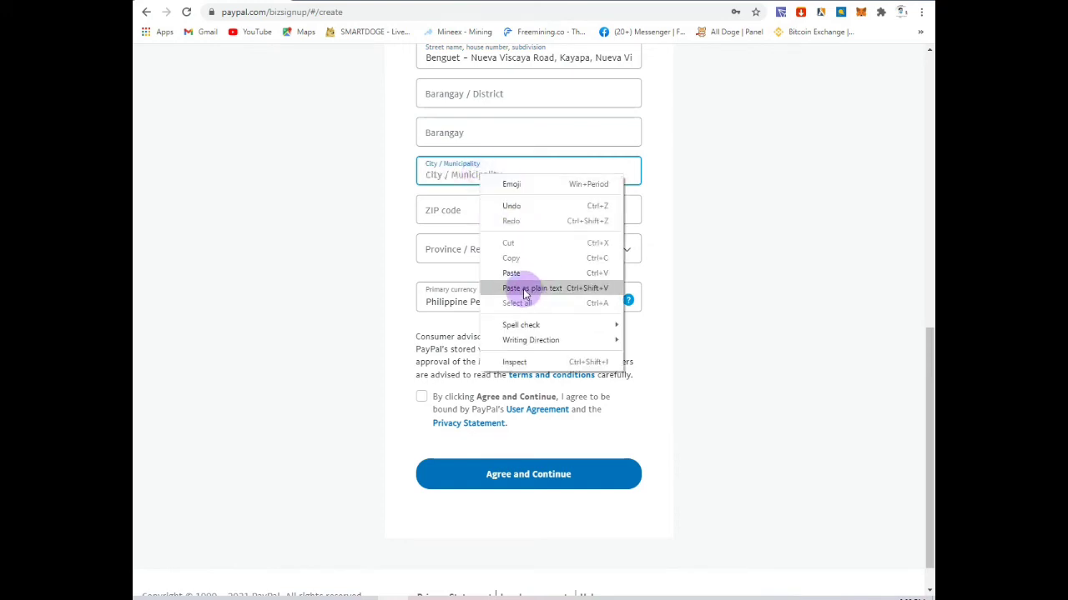
{"action": "left_click", "coordinate": [523, 273]}
{"action": "left_click", "coordinate": [529, 297]}
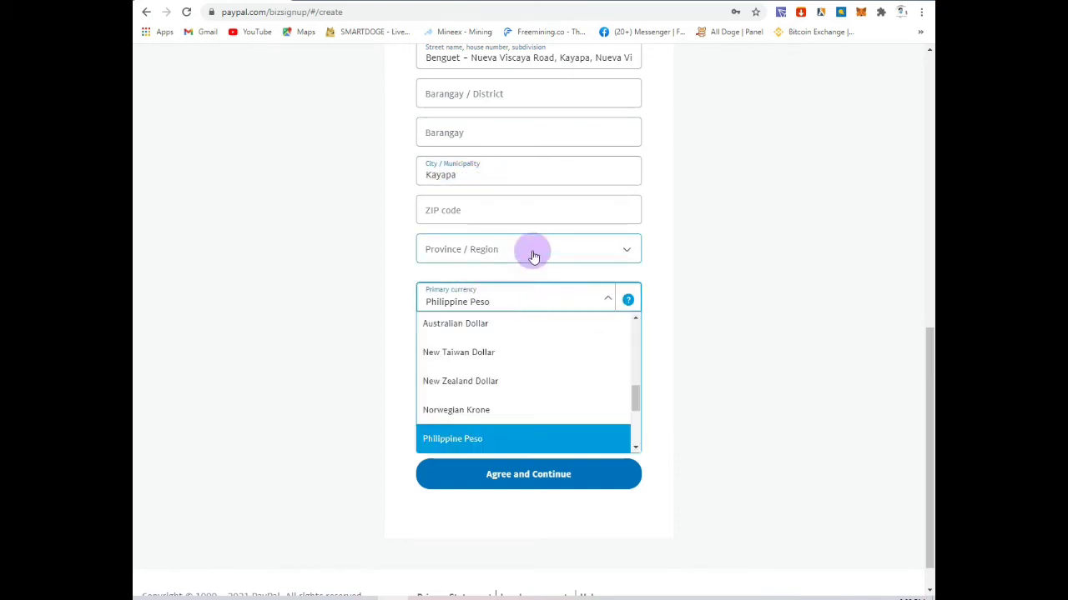
Step: Browse the province list and add 'zcaya,' to the street address
{"action": "left_click", "coordinate": [534, 252]}
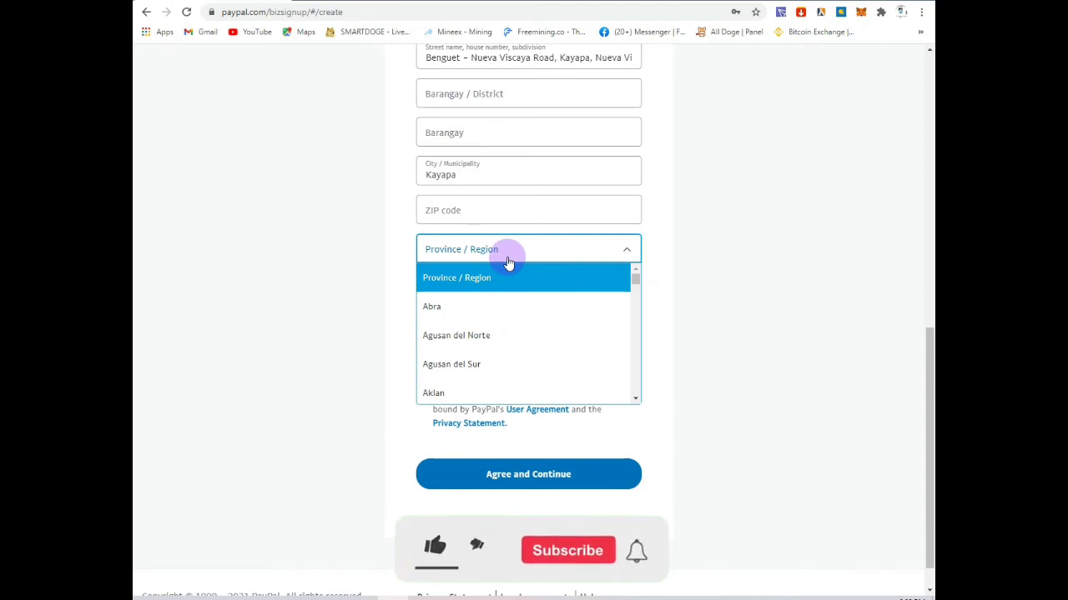
{"action": "key", "text": "n"}
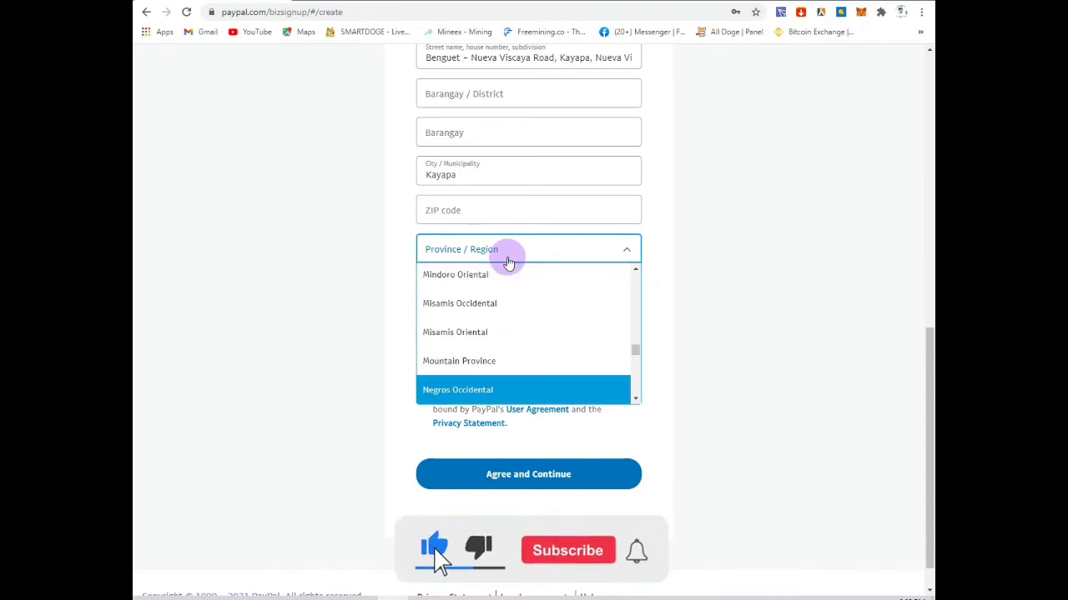
{"action": "scroll", "coordinate": [506, 280], "scroll_direction": "down", "scroll_amount": 9}
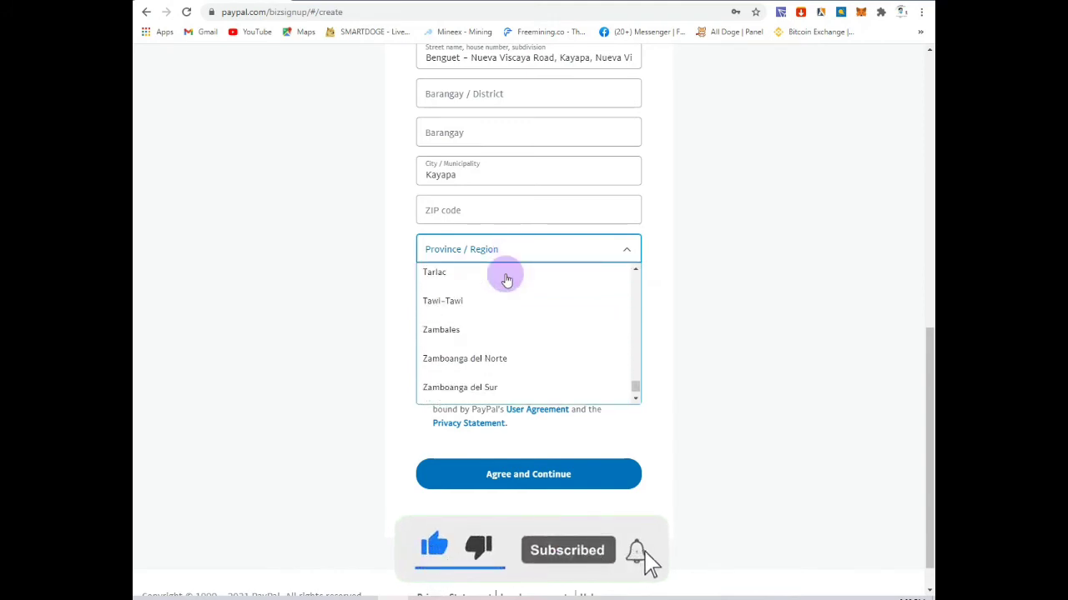
{"action": "scroll", "coordinate": [506, 280], "scroll_direction": "up", "scroll_amount": 5}
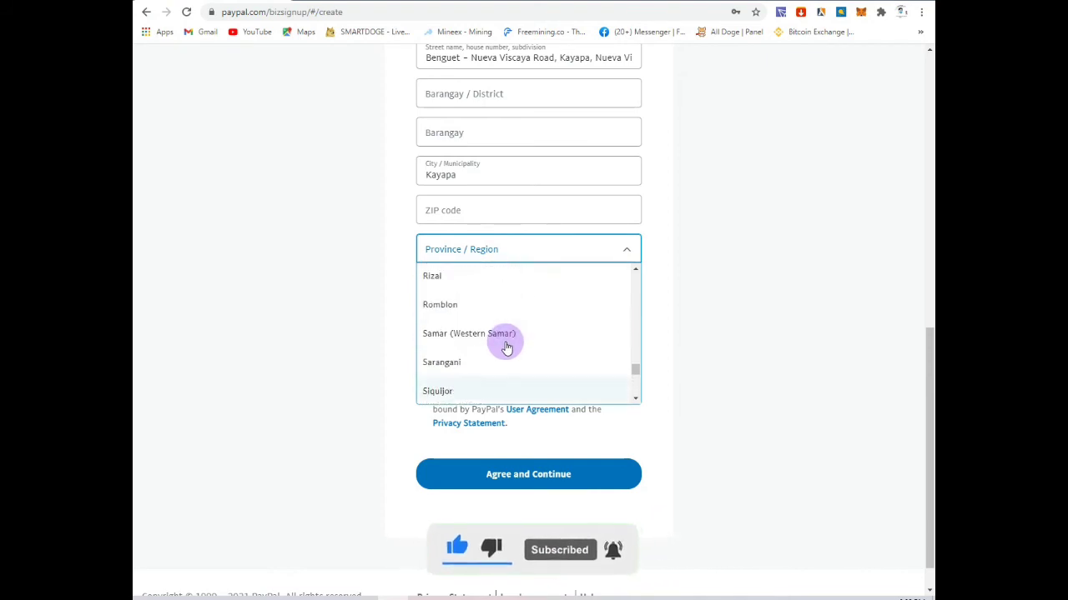
{"action": "scroll", "coordinate": [505, 347], "scroll_direction": "up", "scroll_amount": 4}
{"action": "scroll", "coordinate": [501, 338], "scroll_direction": "down", "scroll_amount": 2}
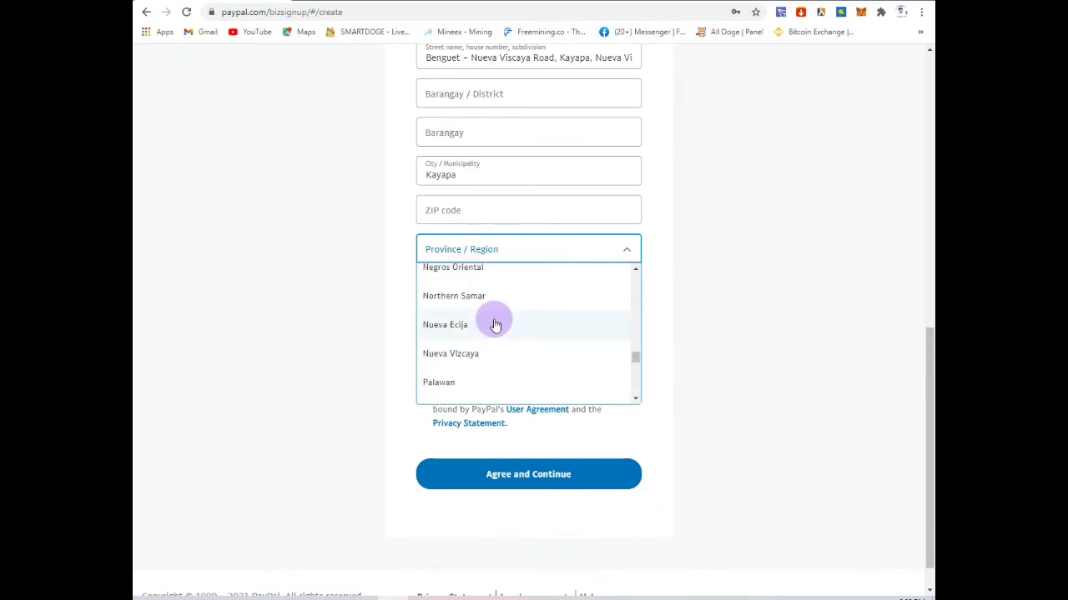
{"action": "scroll", "coordinate": [443, 308], "scroll_direction": "up", "scroll_amount": 1}
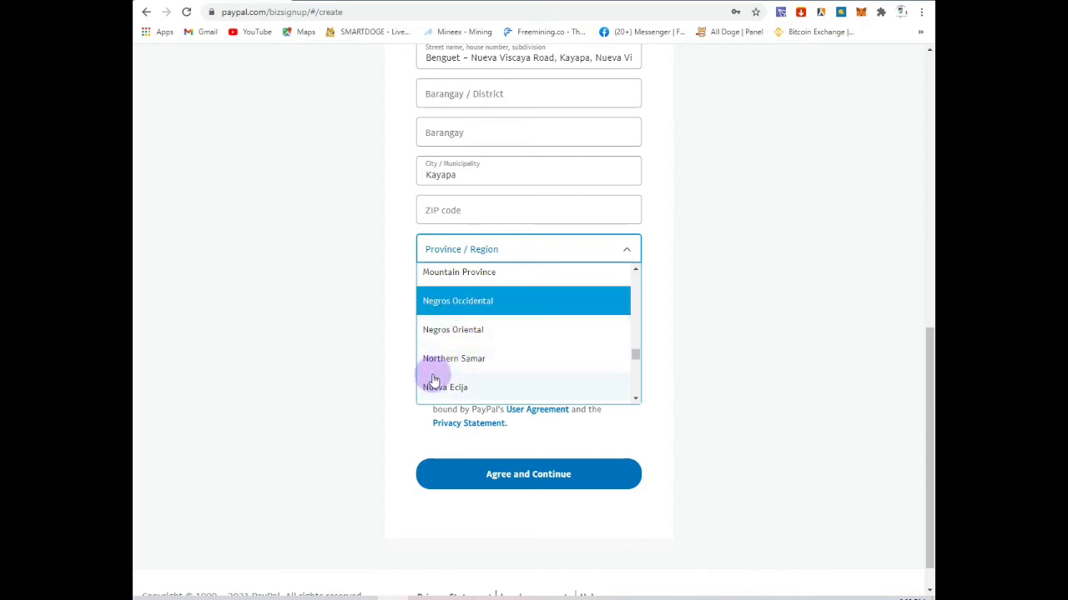
{"action": "scroll", "coordinate": [469, 387], "scroll_direction": "down", "scroll_amount": 2}
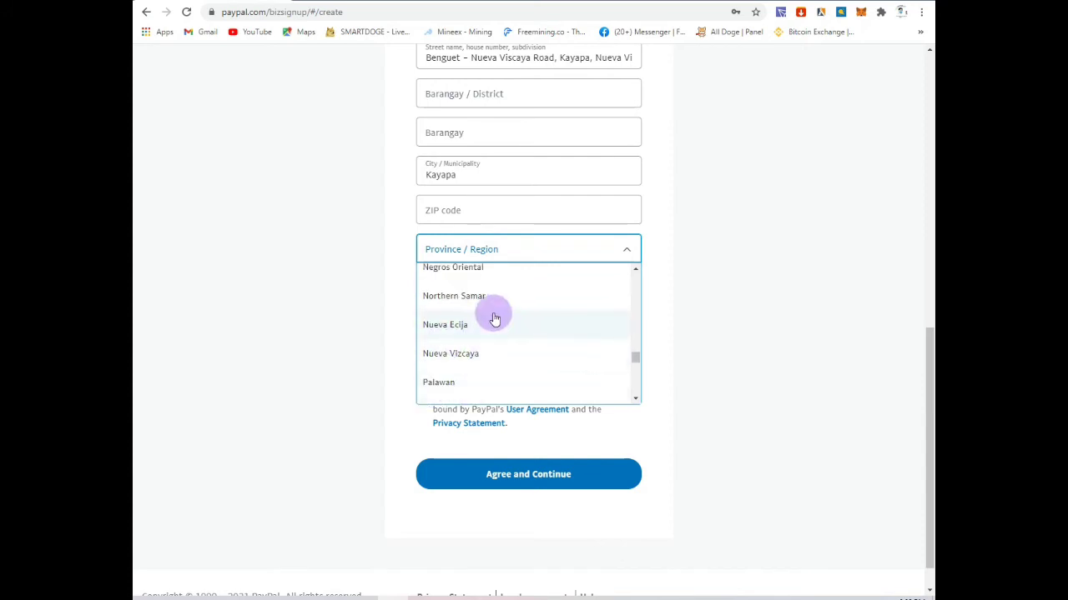
{"action": "scroll", "coordinate": [529, 131], "scroll_direction": "up", "scroll_amount": 2}
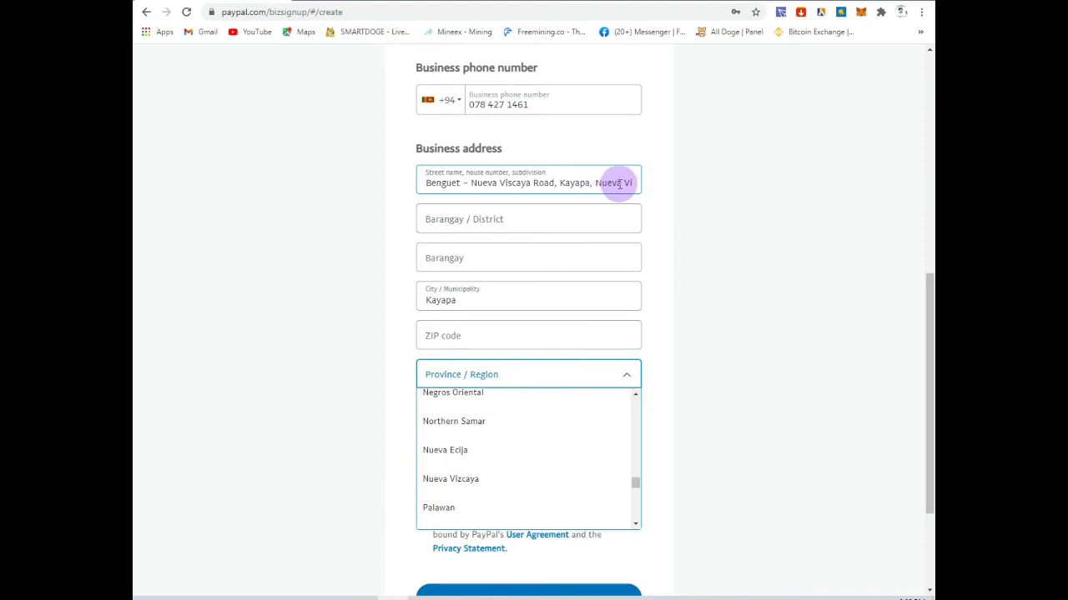
{"action": "left_click", "coordinate": [609, 182]}
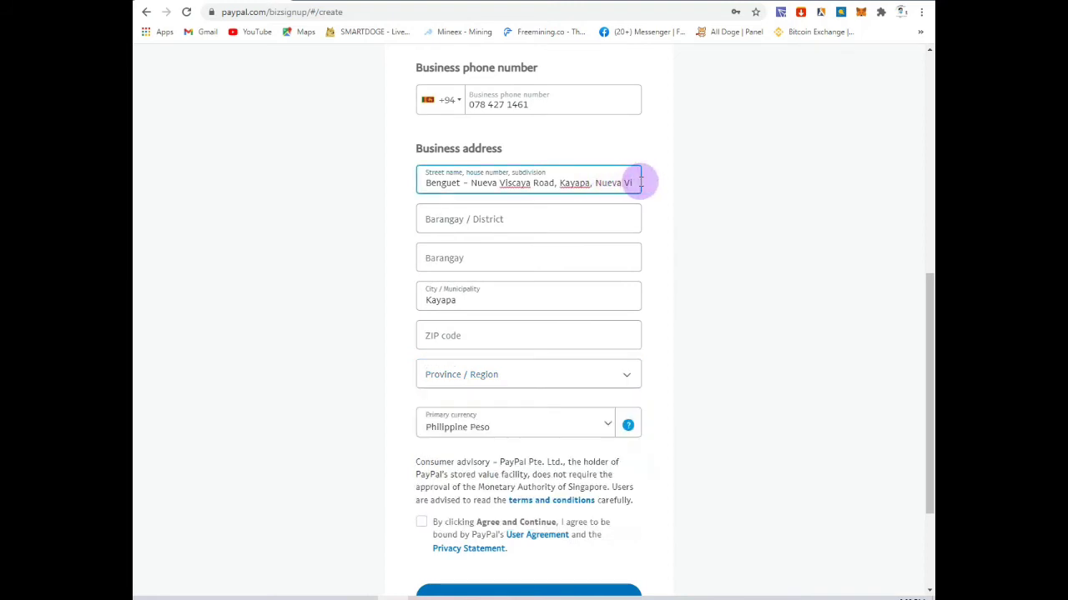
{"action": "type", "text": "z"}
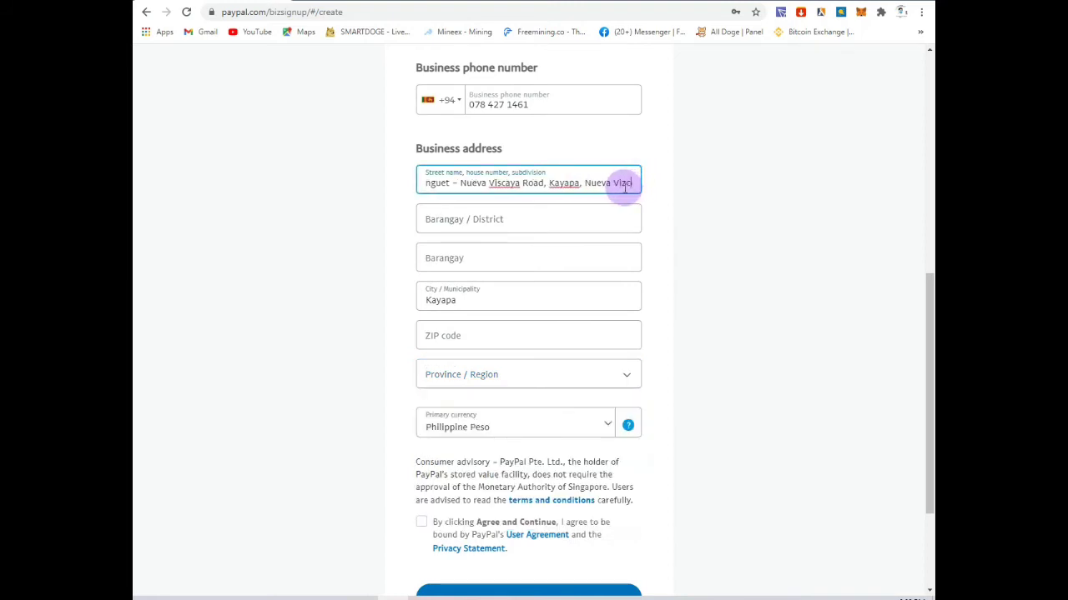
{"action": "type", "text": "caya,"}
{"action": "scroll", "coordinate": [625, 186], "scroll_direction": "down", "scroll_amount": 3}
{"action": "scroll", "coordinate": [624, 186], "scroll_direction": "up", "scroll_amount": 1}
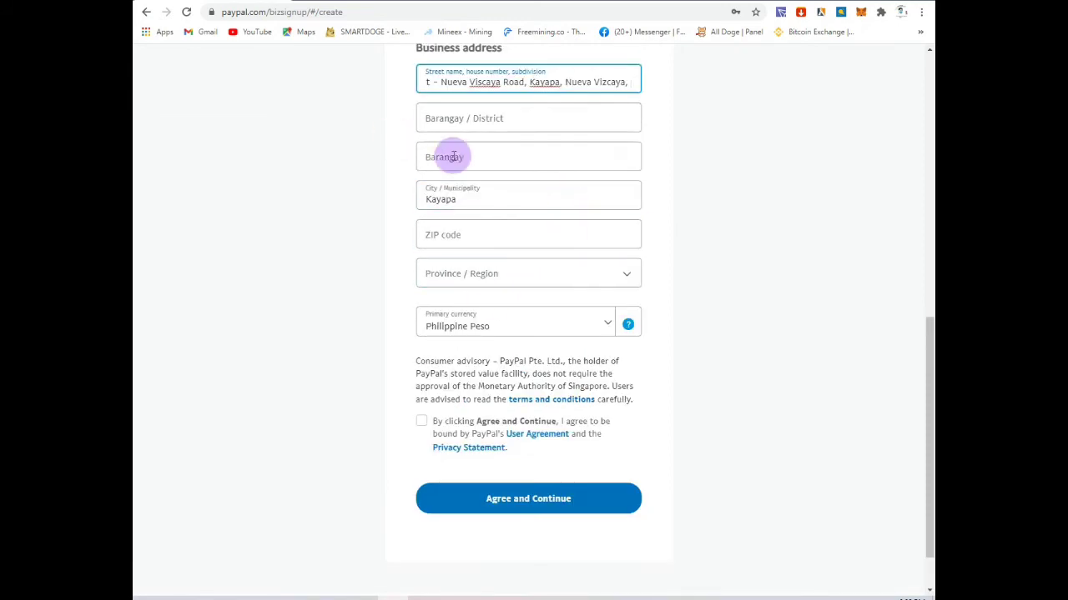
Step: Set Province / Region to Nueva Vizcaya, correcting the mistaken Nueva Ecija choice
{"action": "left_click", "coordinate": [455, 273]}
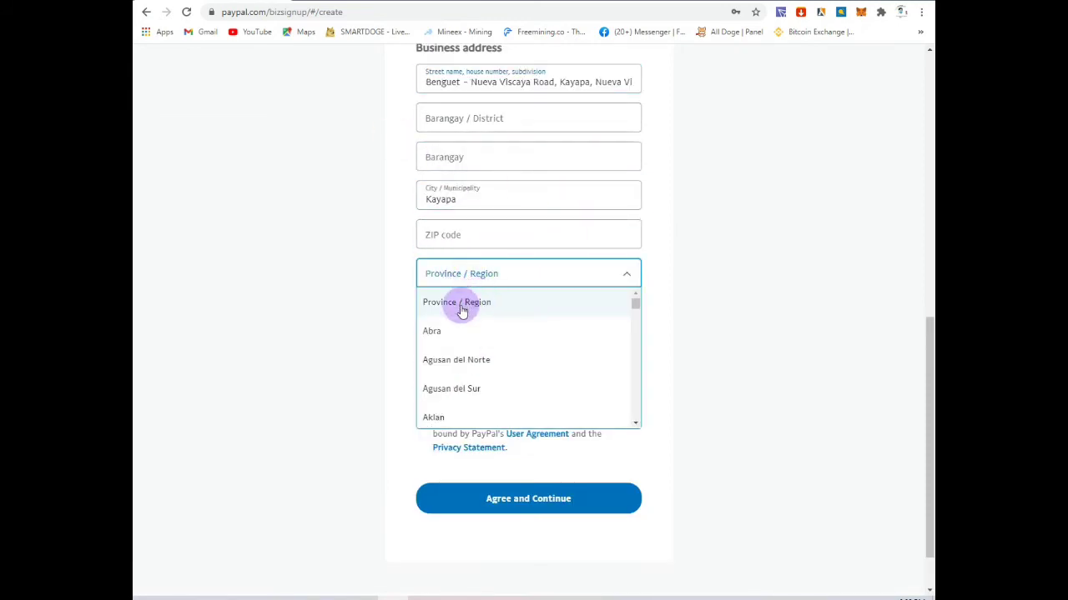
{"action": "scroll", "coordinate": [464, 307], "scroll_direction": "down", "scroll_amount": 1}
{"action": "scroll", "coordinate": [462, 311], "scroll_direction": "down", "scroll_amount": 13}
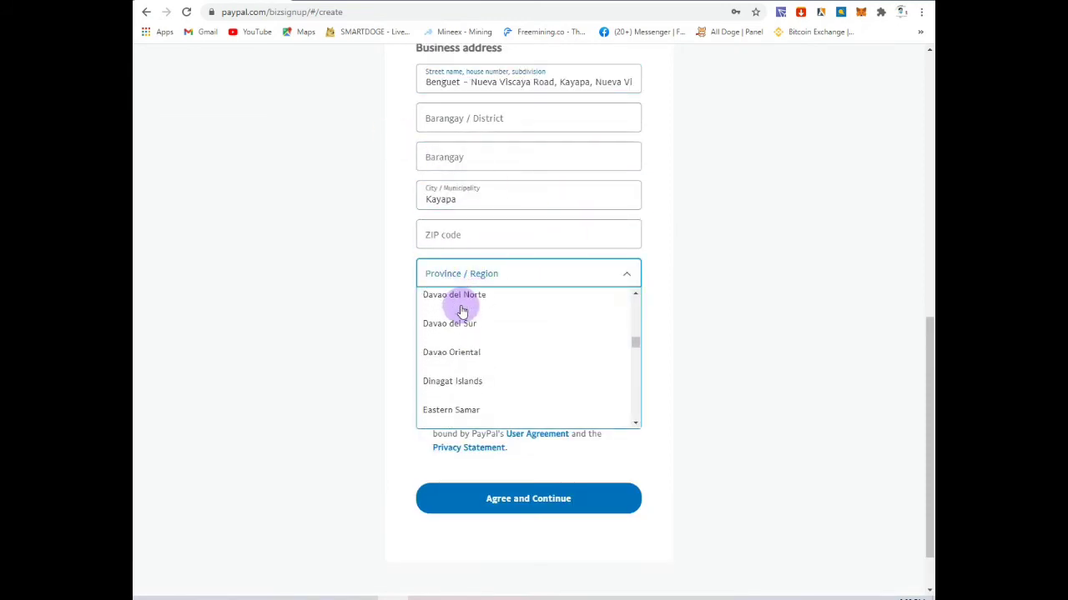
{"action": "scroll", "coordinate": [462, 311], "scroll_direction": "down", "scroll_amount": 8}
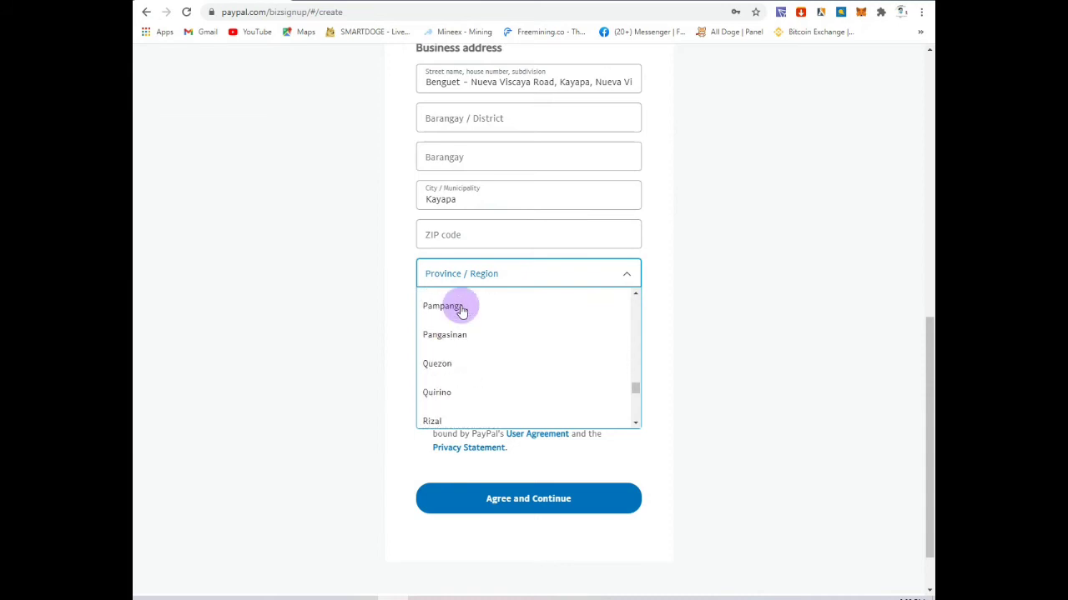
{"action": "scroll", "coordinate": [462, 310], "scroll_direction": "up", "scroll_amount": 1}
{"action": "scroll", "coordinate": [462, 310], "scroll_direction": "up", "scroll_amount": 1}
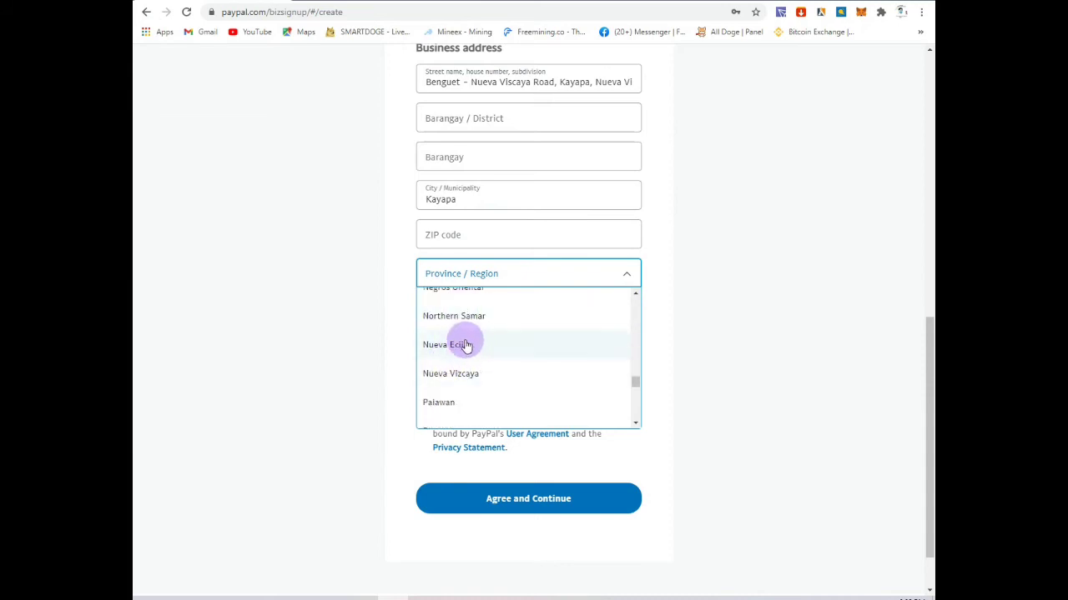
{"action": "left_click", "coordinate": [467, 346]}
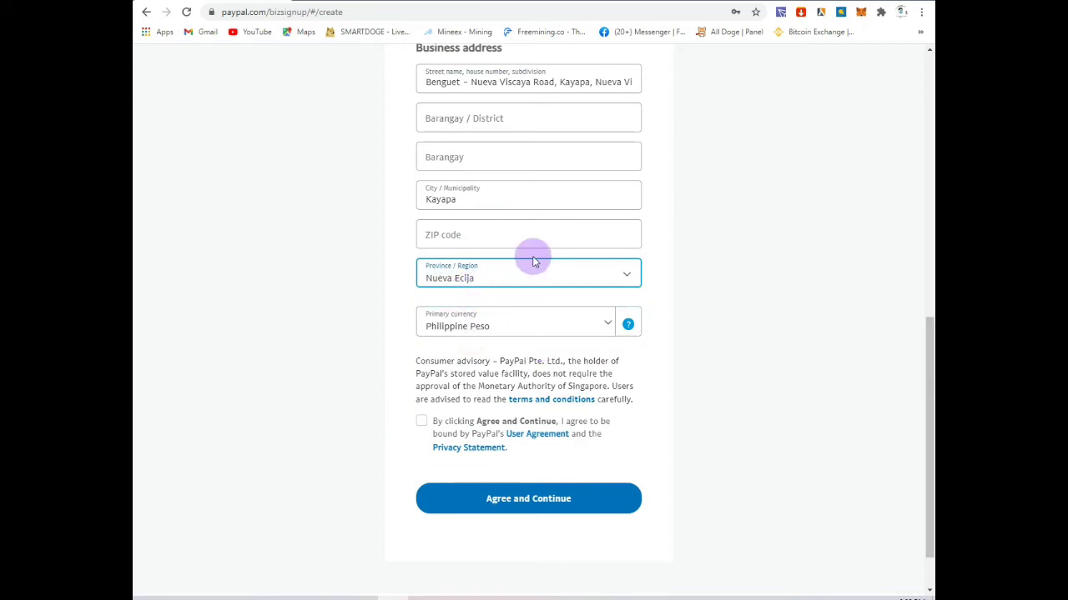
{"action": "scroll", "coordinate": [535, 261], "scroll_direction": "down", "scroll_amount": 1}
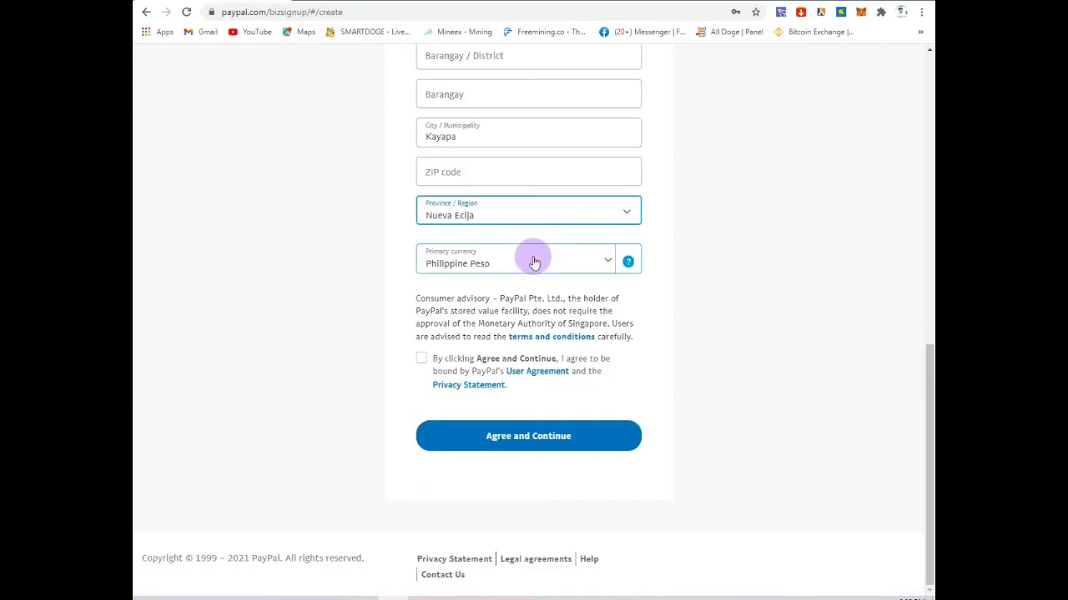
{"action": "left_click", "coordinate": [572, 209]}
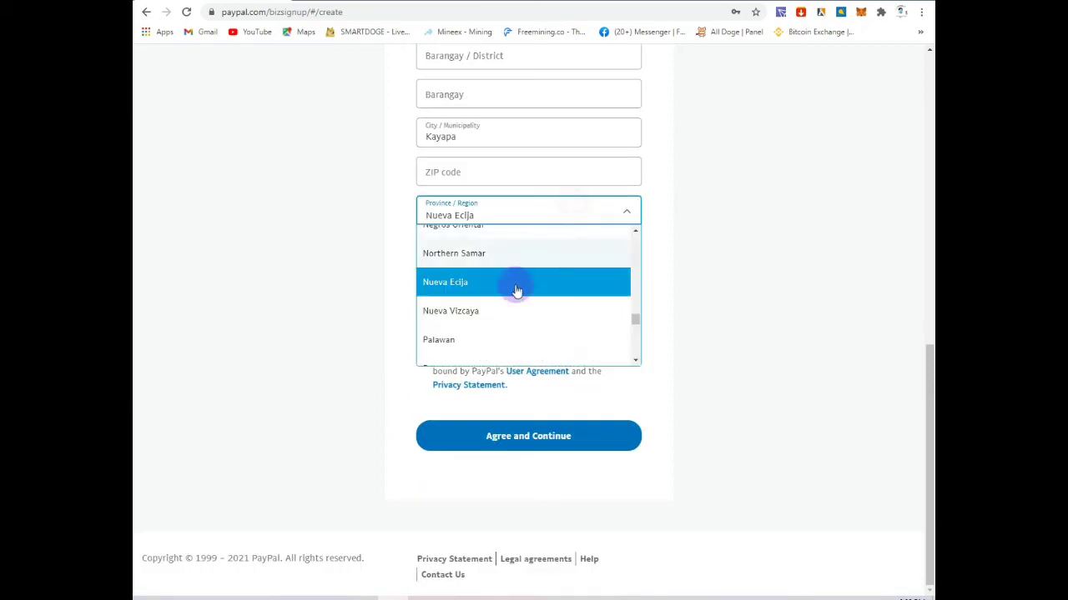
{"action": "left_click", "coordinate": [485, 319]}
Step: Recheck Nueva Vizcaya in the street address and keep it as the province
{"action": "scroll", "coordinate": [522, 208], "scroll_direction": "up", "scroll_amount": 1}
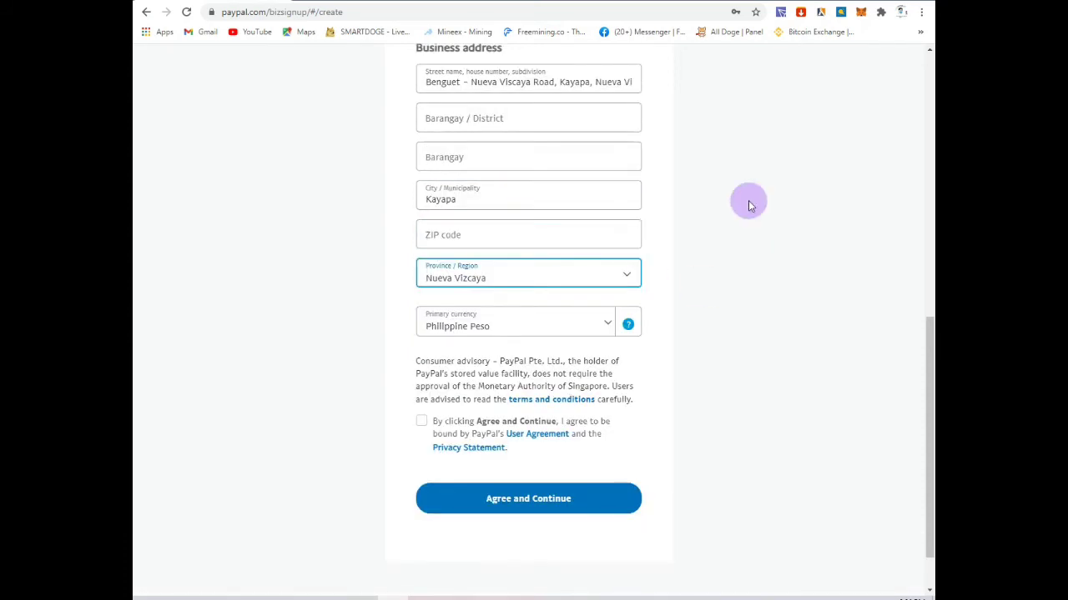
{"action": "left_click", "coordinate": [623, 83]}
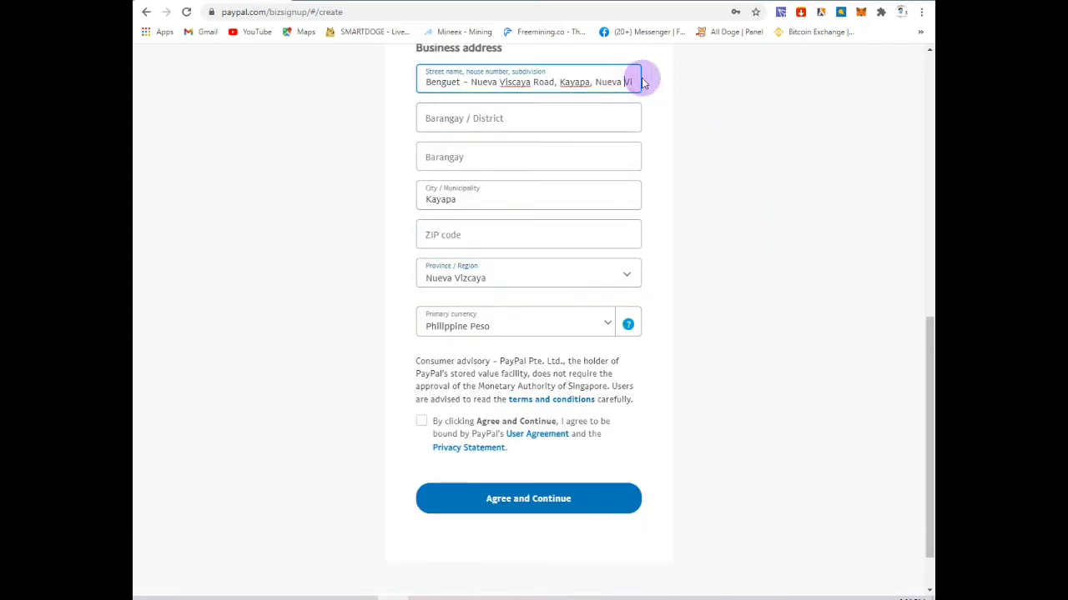
{"action": "key", "text": "Right"}
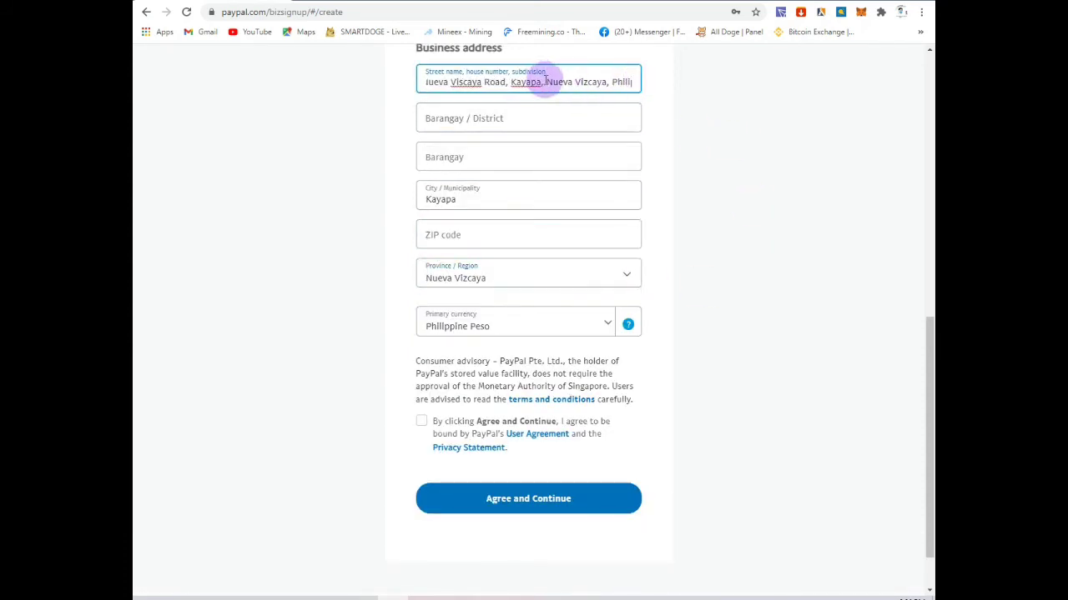
{"action": "left_click_drag", "start_coordinate": [546, 81], "coordinate": [600, 81]}
{"action": "left_click", "coordinate": [467, 272]}
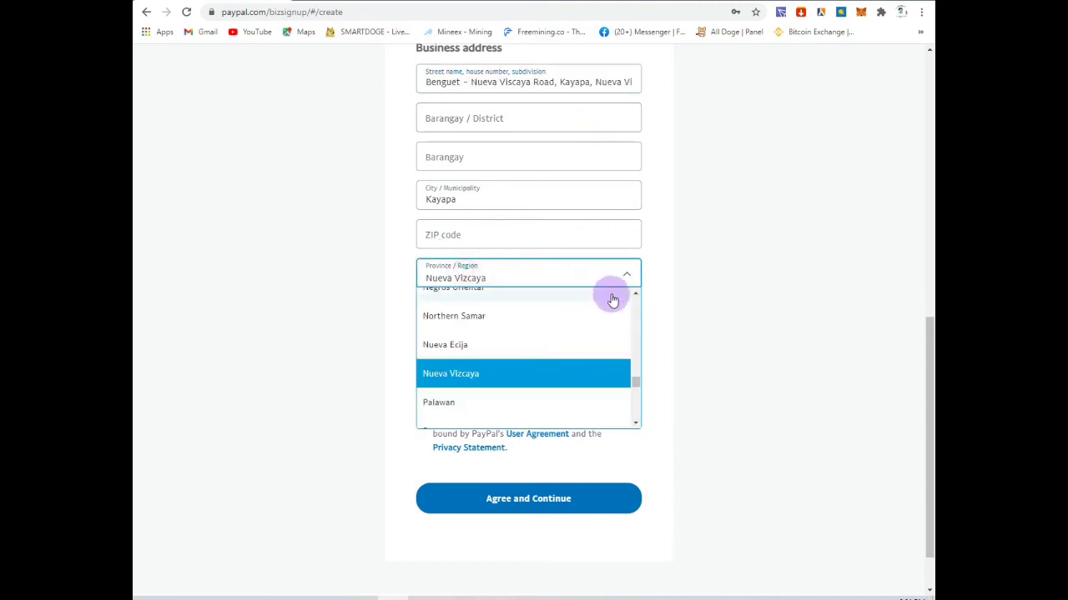
{"action": "key", "text": "Escape"}
{"action": "scroll", "coordinate": [489, 317], "scroll_direction": "down", "scroll_amount": 1}
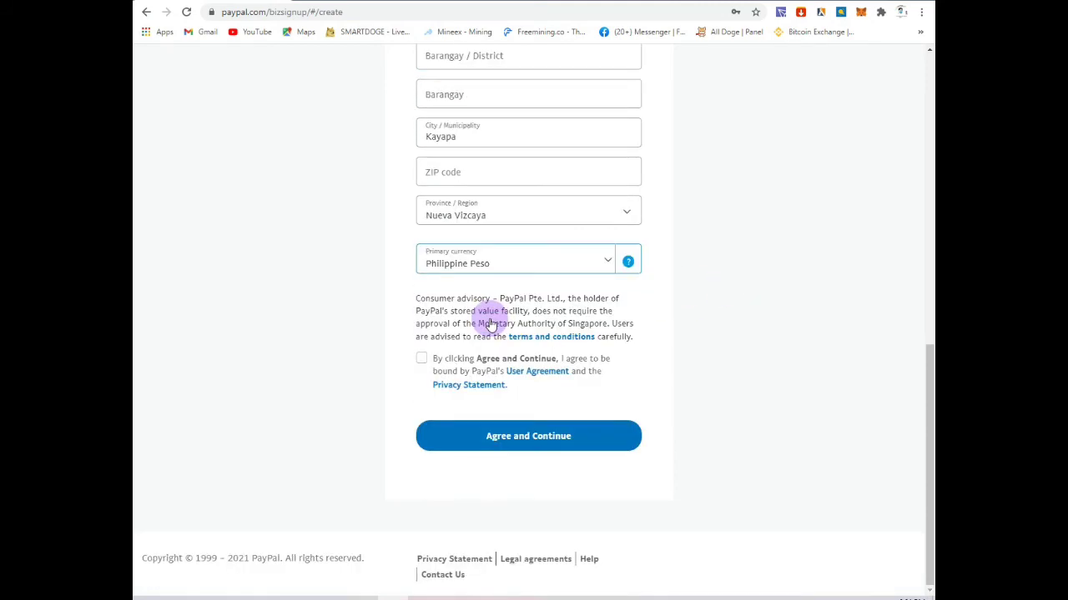
Step: Accept the user agreement and choose Individual/Sole Proprietorship as the business type
{"action": "left_click", "coordinate": [421, 359]}
{"action": "left_click", "coordinate": [498, 437]}
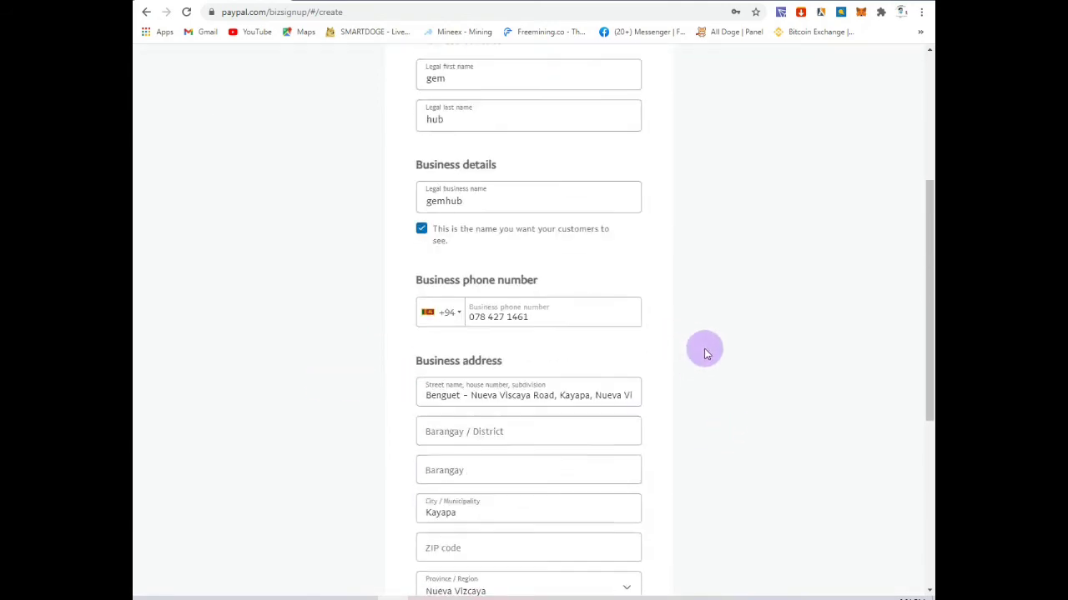
{"action": "left_click", "coordinate": [488, 184]}
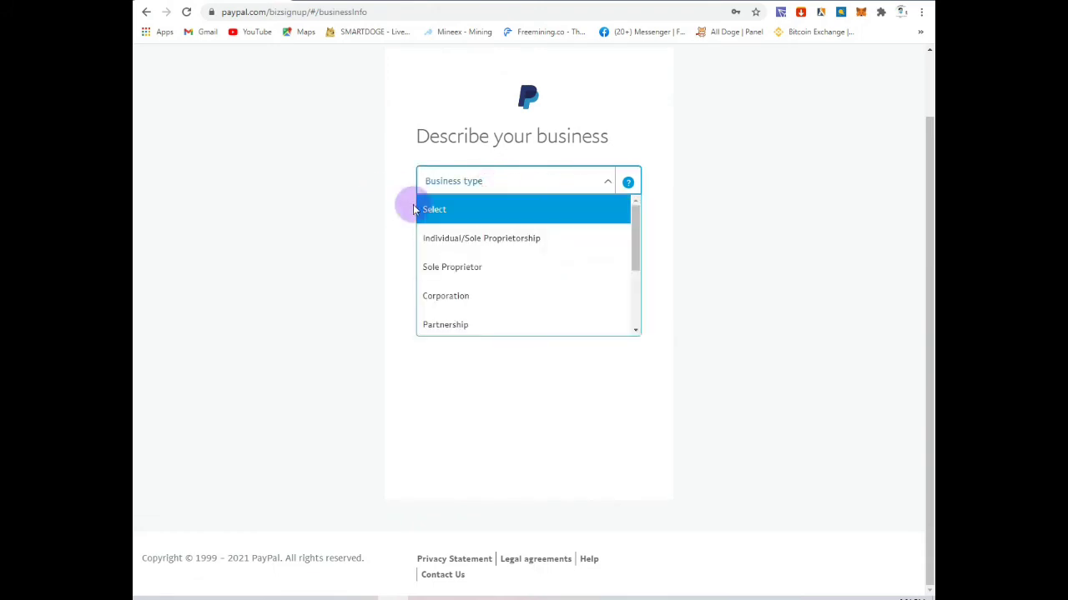
{"action": "left_click", "coordinate": [495, 240]}
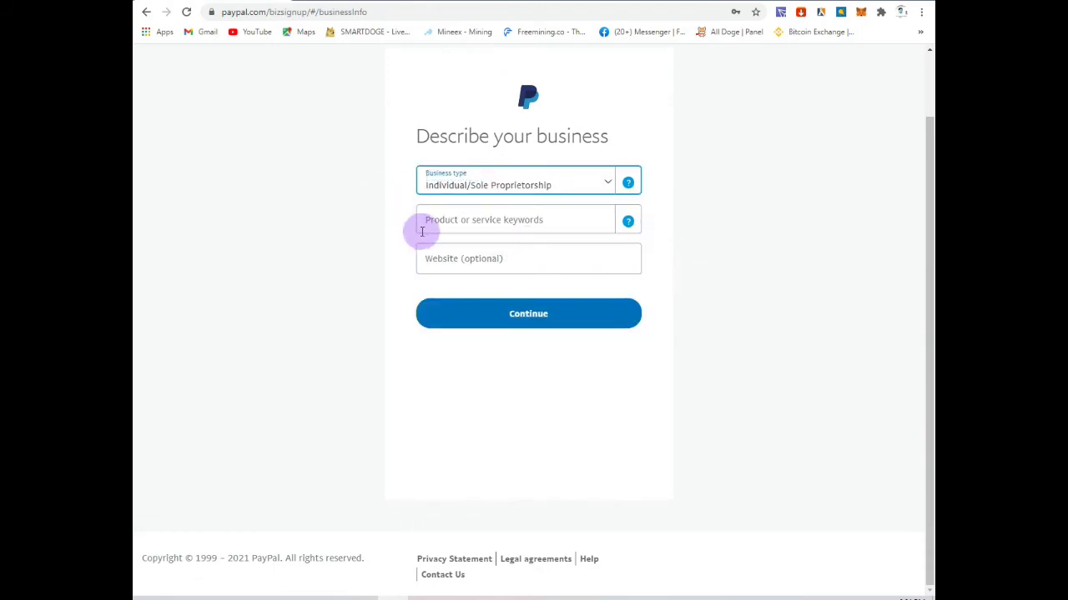
Step: Search 'fa', select Family Clothing Stores as the business keyword, and continue
{"action": "left_click", "coordinate": [500, 220]}
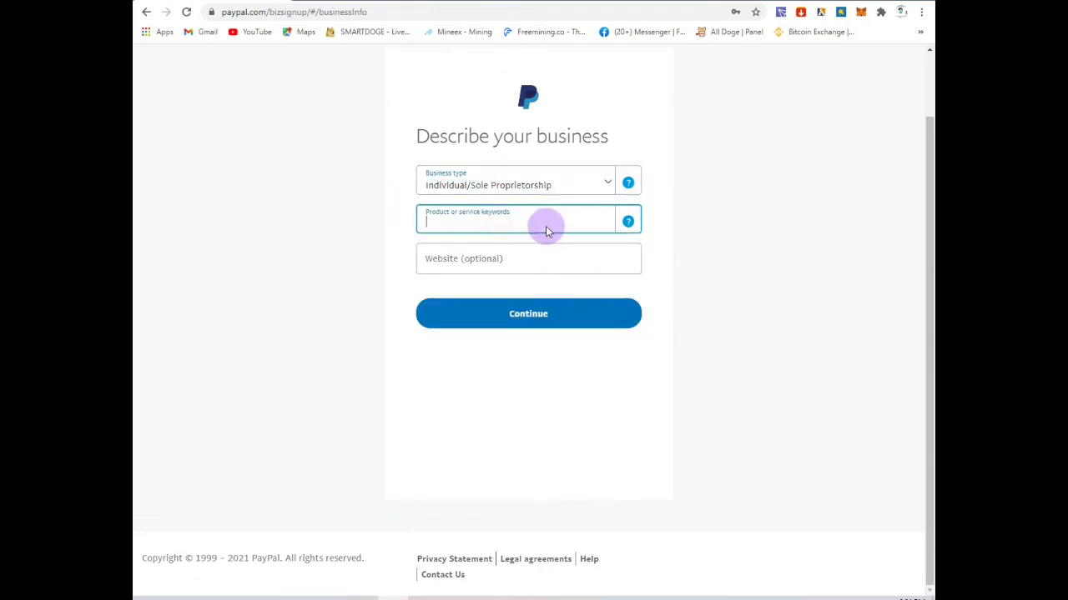
{"action": "left_click", "coordinate": [472, 227]}
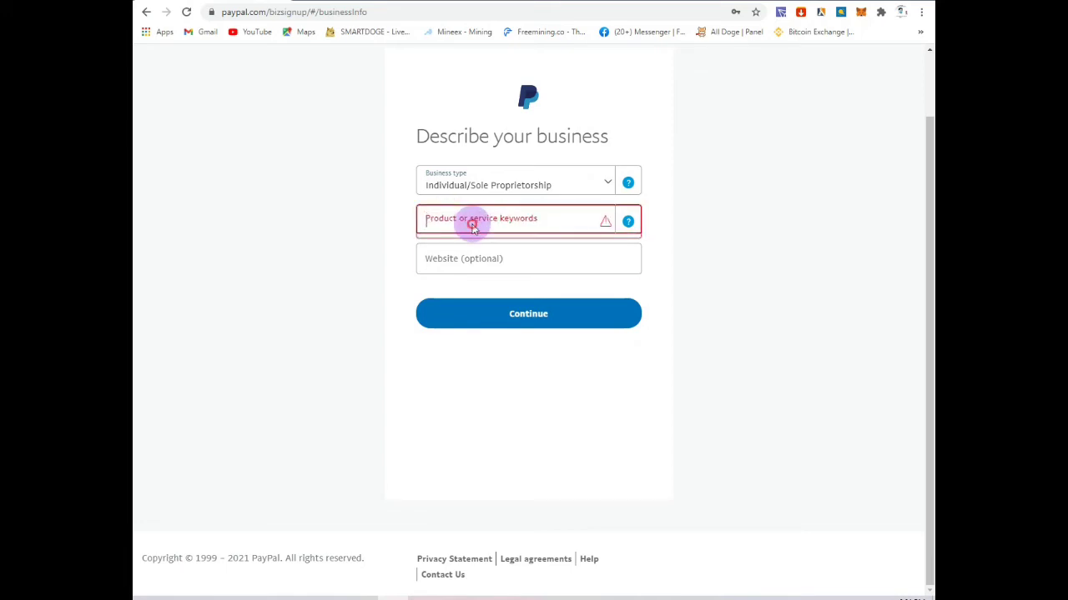
{"action": "type", "text": "fa"}
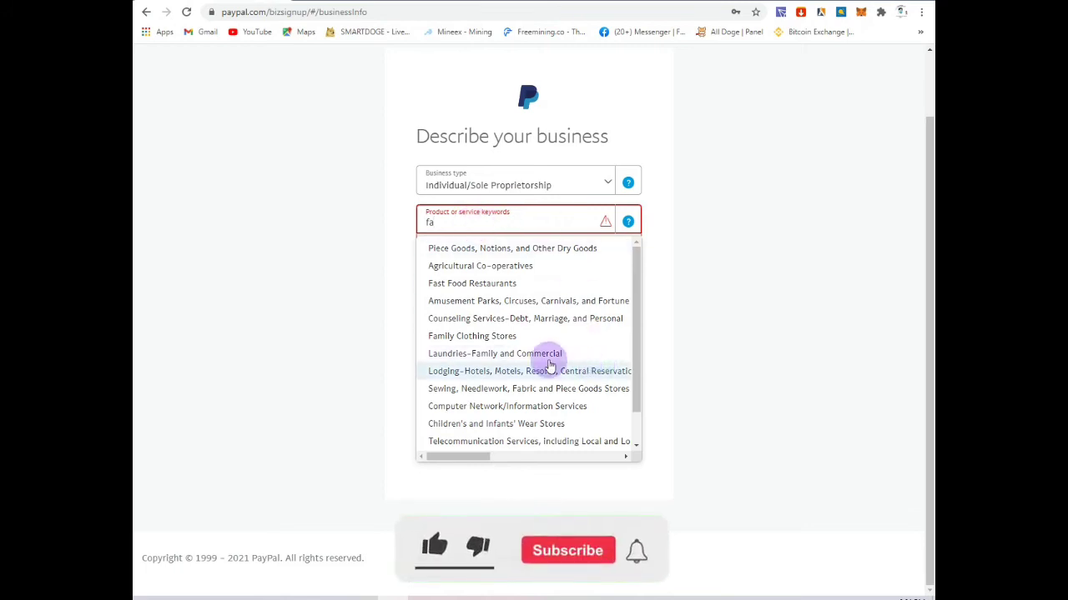
{"action": "left_click", "coordinate": [522, 337]}
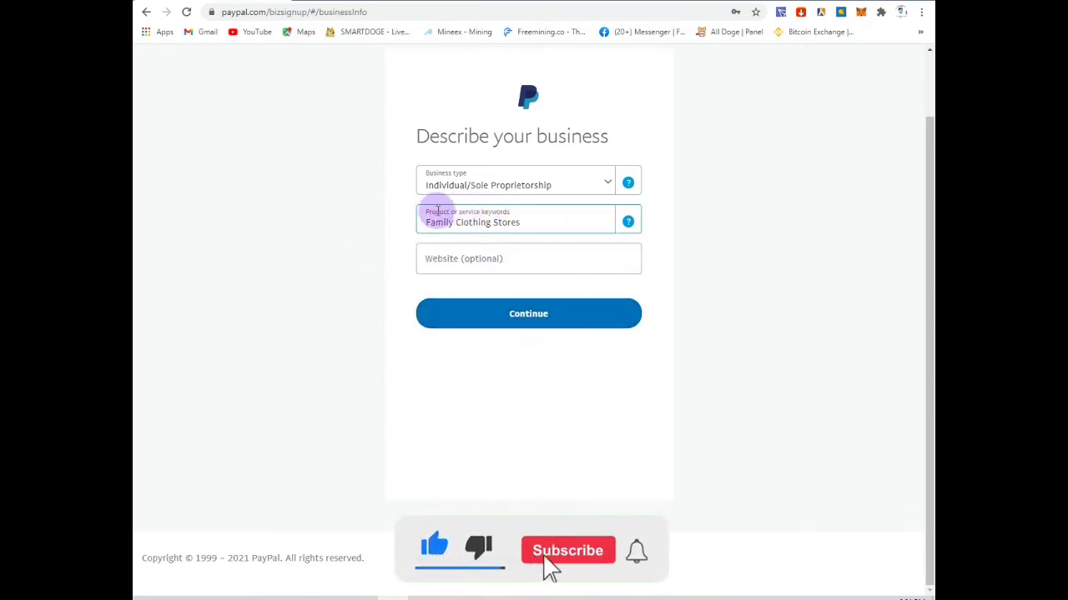
{"action": "left_click", "coordinate": [535, 314]}
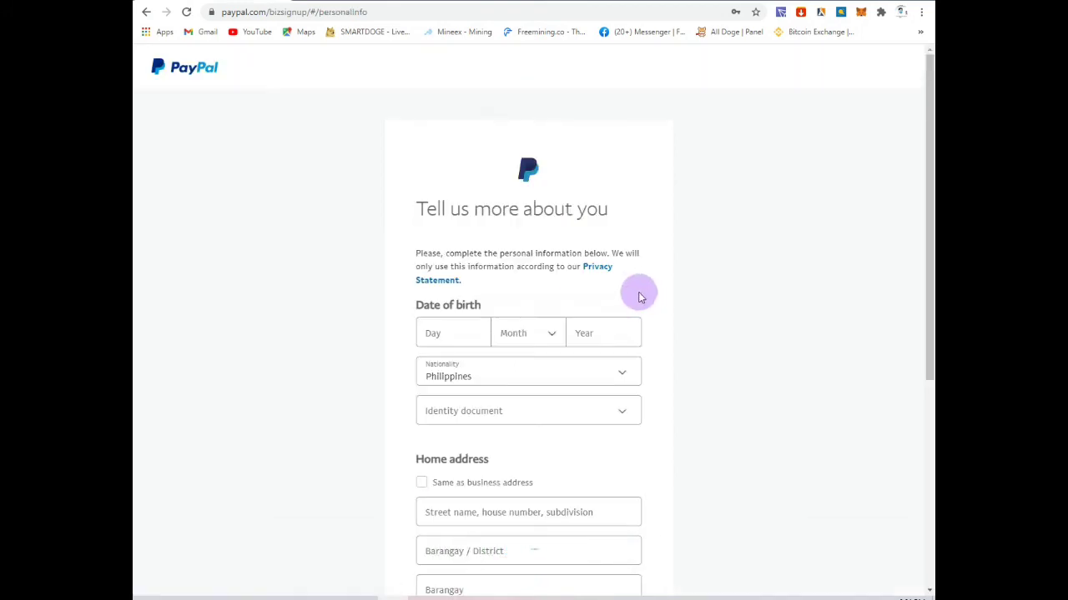
{"action": "scroll", "coordinate": [455, 275], "scroll_direction": "down", "scroll_amount": 3}
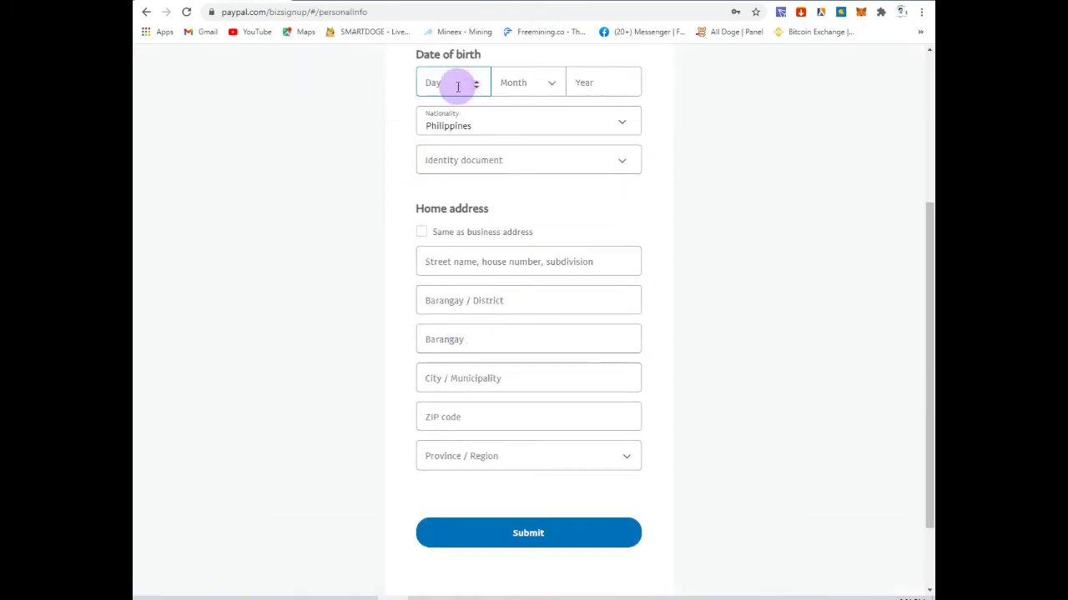
{"action": "scroll", "coordinate": [458, 87], "scroll_direction": "up", "scroll_amount": 1}
{"action": "left_click", "coordinate": [465, 145]}
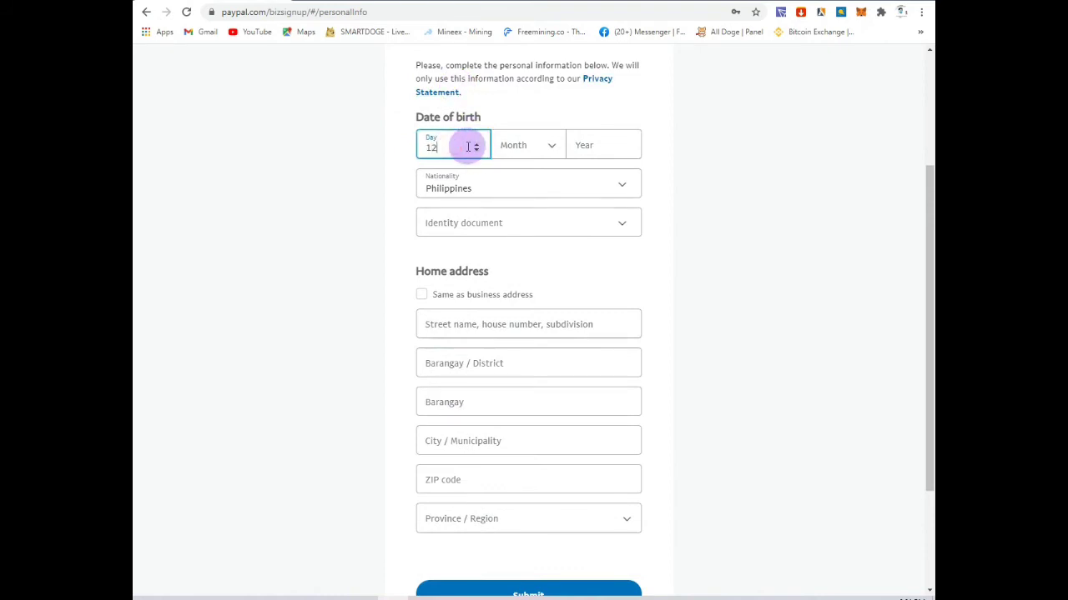
{"action": "left_click", "coordinate": [525, 144]}
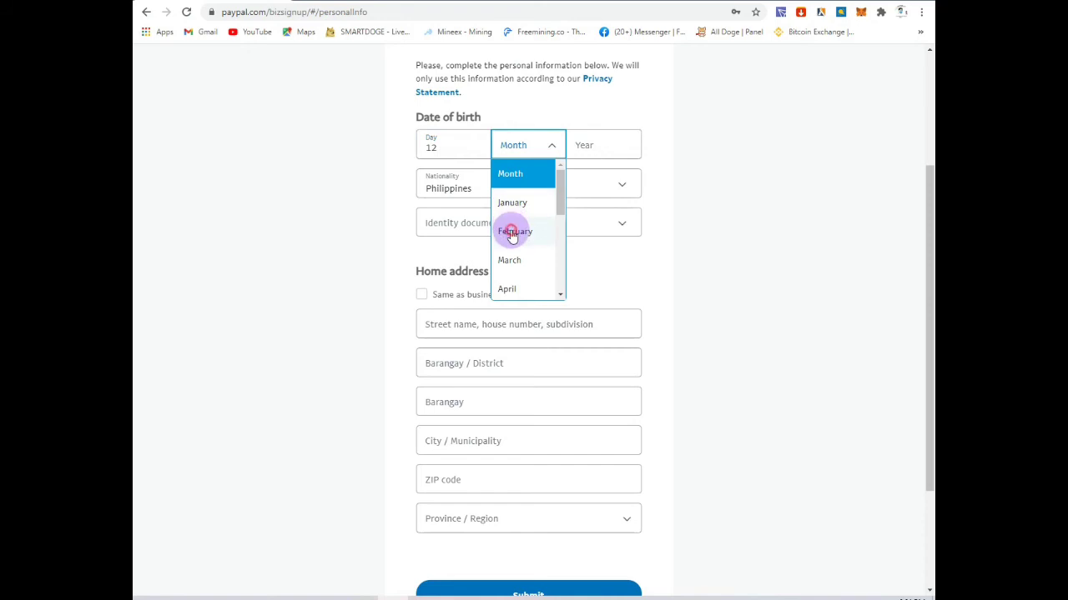
{"action": "left_click", "coordinate": [511, 233]}
{"action": "left_click", "coordinate": [529, 145]}
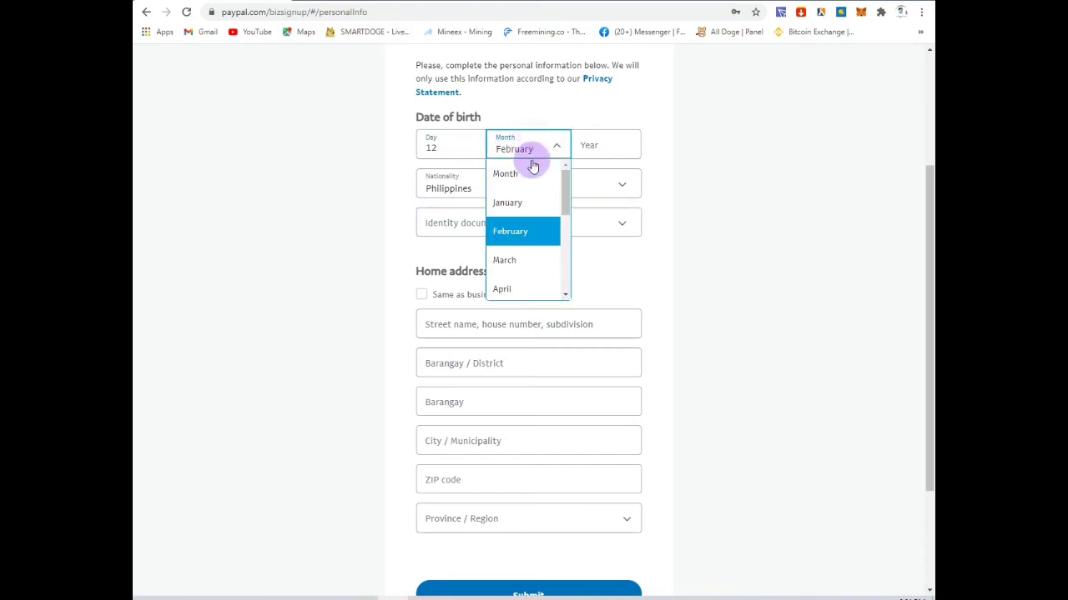
{"action": "left_click", "coordinate": [512, 259]}
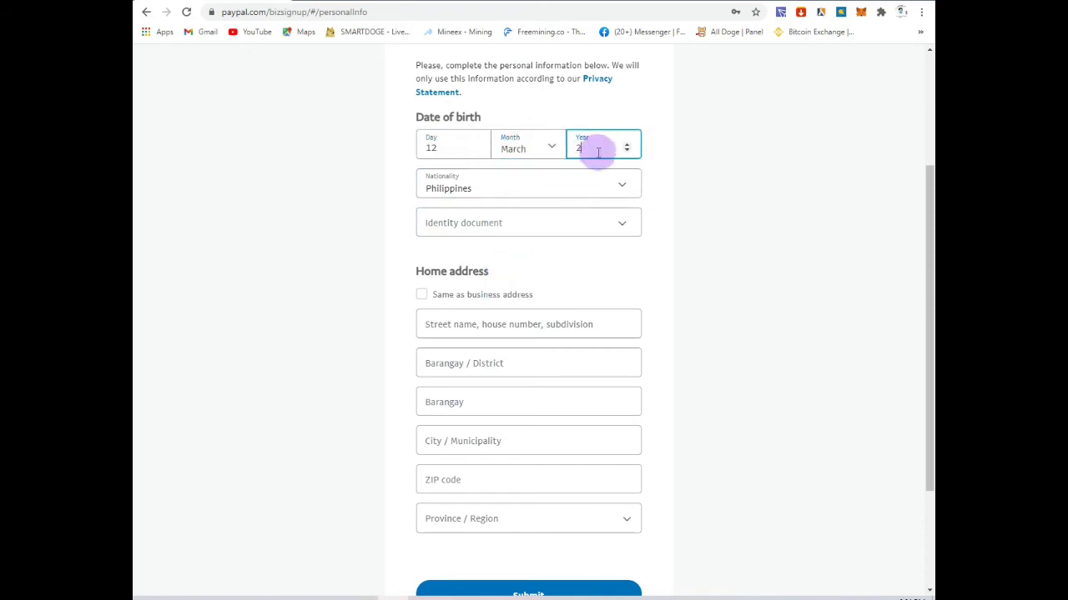
{"action": "left_click", "coordinate": [598, 153]}
{"action": "type", "text": "2003"}
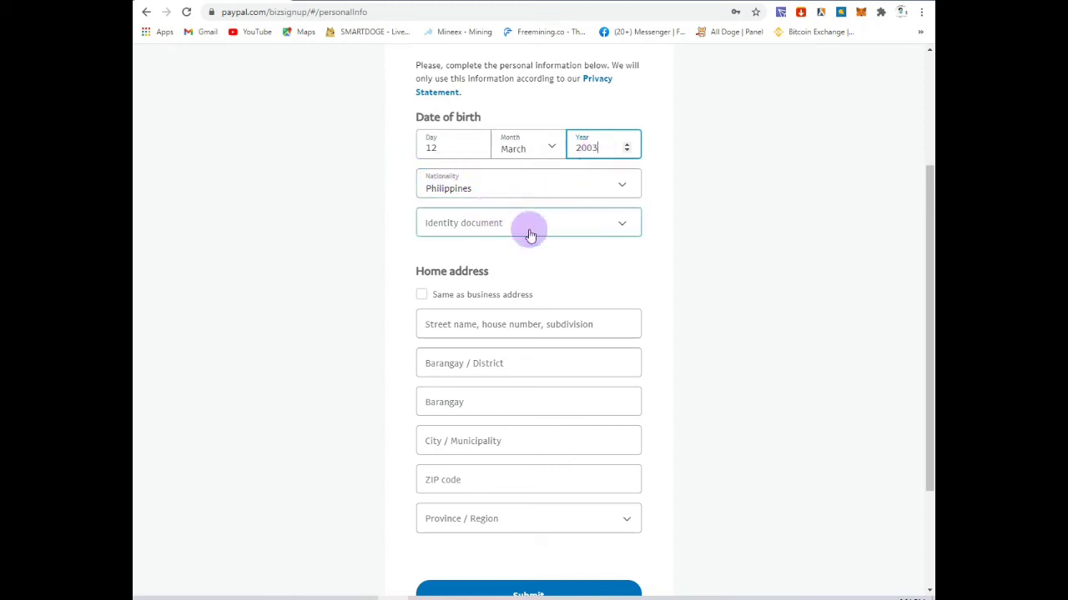
Step: Choose Driver's license as ID, enter the license number, and reuse the business address as home address
{"action": "left_click", "coordinate": [567, 227]}
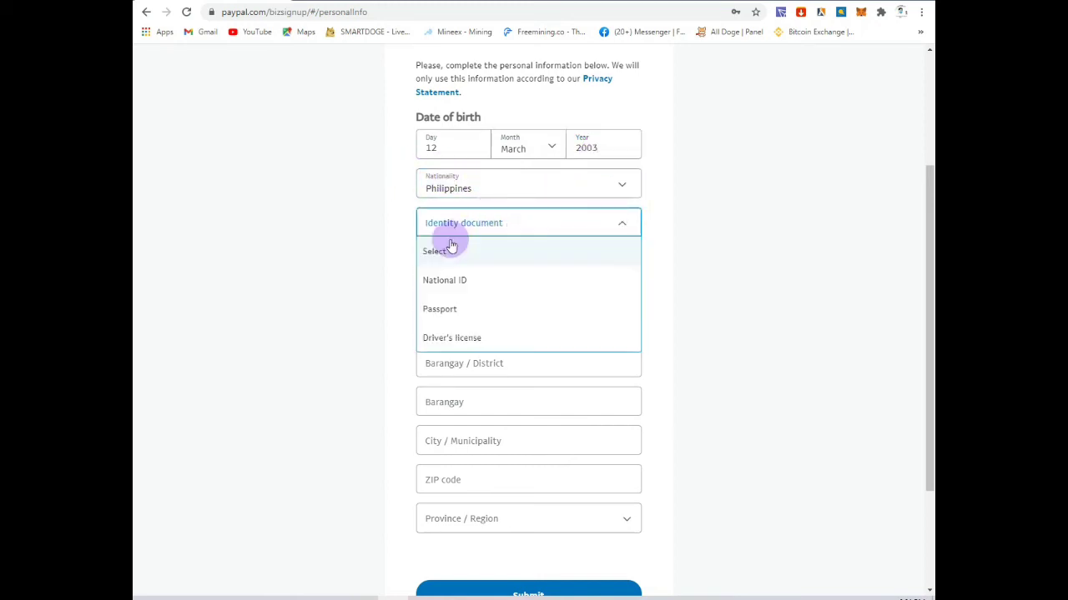
{"action": "scroll", "coordinate": [450, 225], "scroll_direction": "down", "scroll_amount": 1}
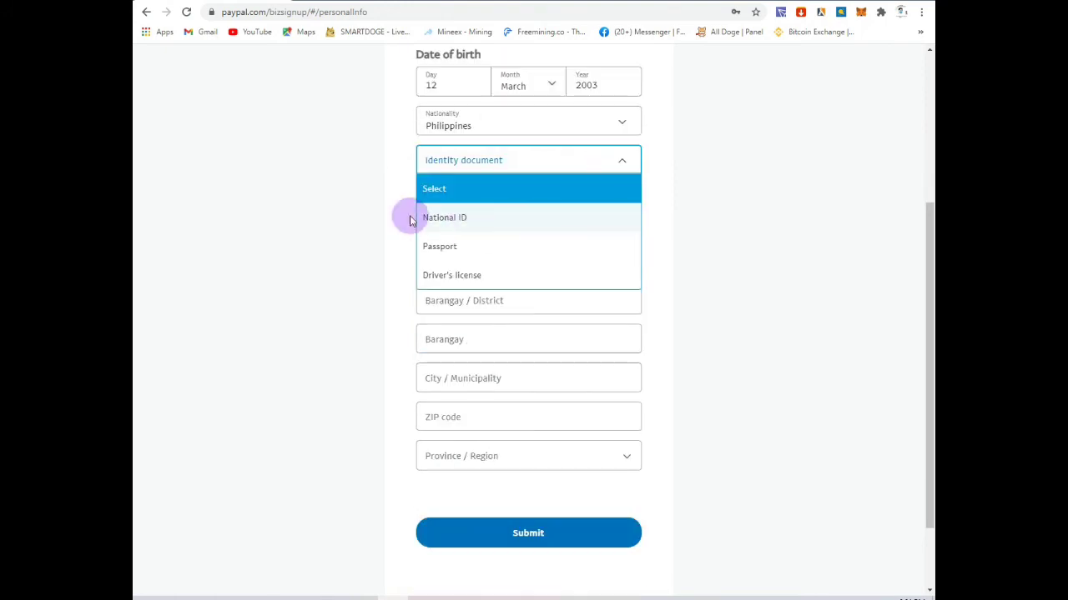
{"action": "left_click", "coordinate": [442, 275]}
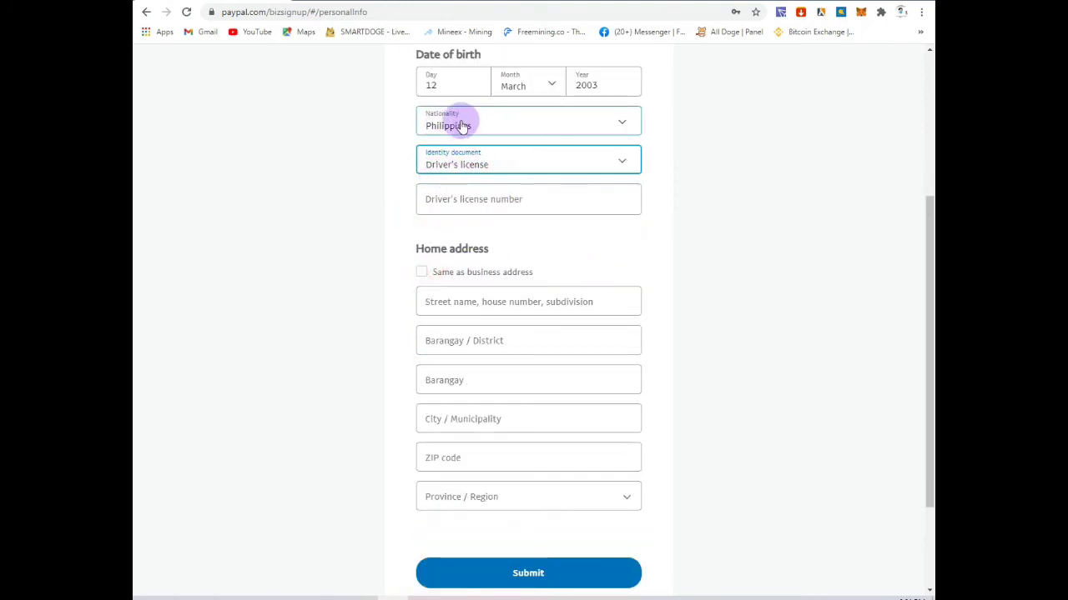
{"action": "scroll", "coordinate": [432, 115], "scroll_direction": "up", "scroll_amount": 1}
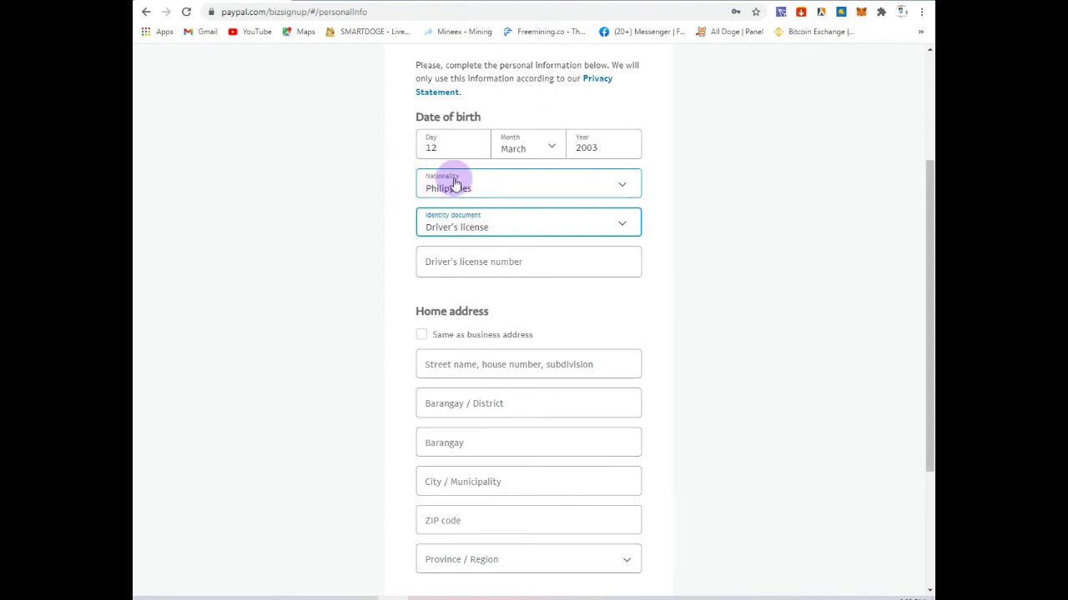
{"action": "left_click", "coordinate": [476, 227]}
{"action": "left_click", "coordinate": [450, 335]}
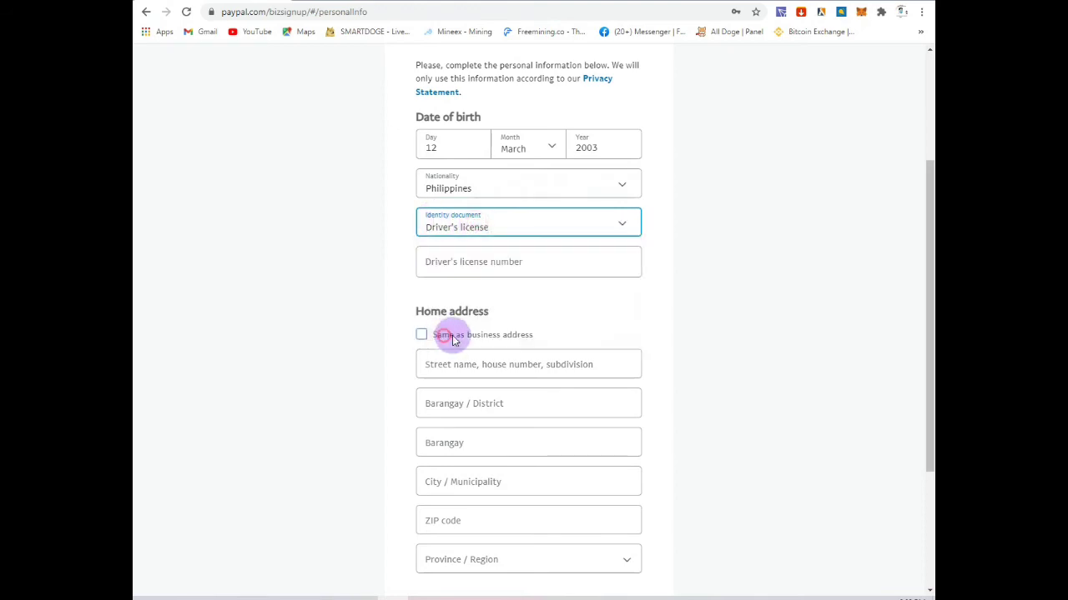
{"action": "left_click", "coordinate": [458, 260]}
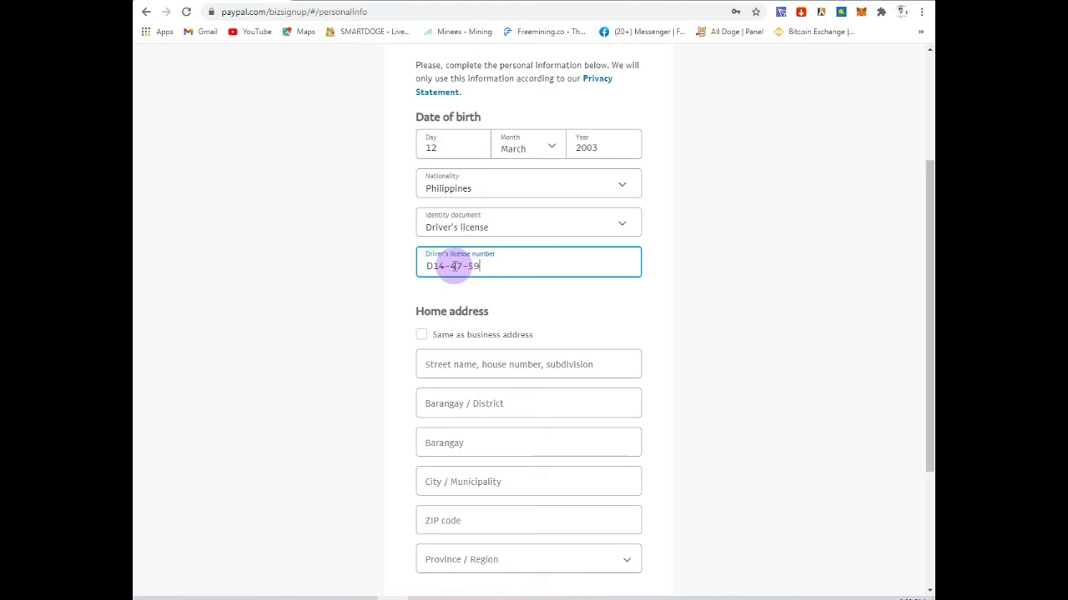
{"action": "scroll", "coordinate": [454, 265], "scroll_direction": "down", "scroll_amount": 2}
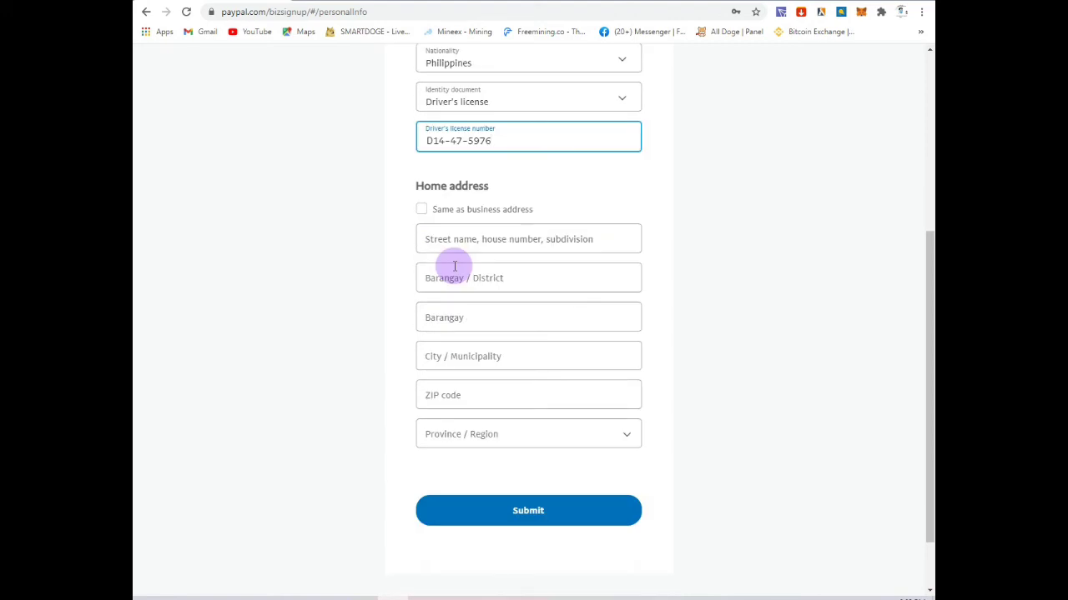
{"action": "left_click", "coordinate": [425, 207]}
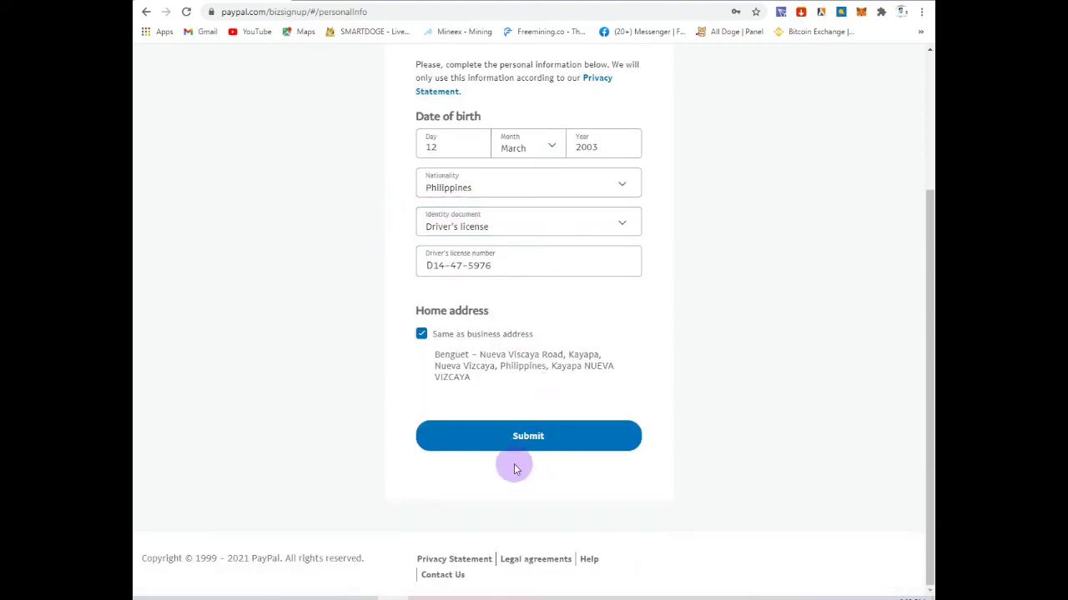
Step: Submit the personal details, then open Your Profile from the settings gear
{"action": "left_click", "coordinate": [536, 445]}
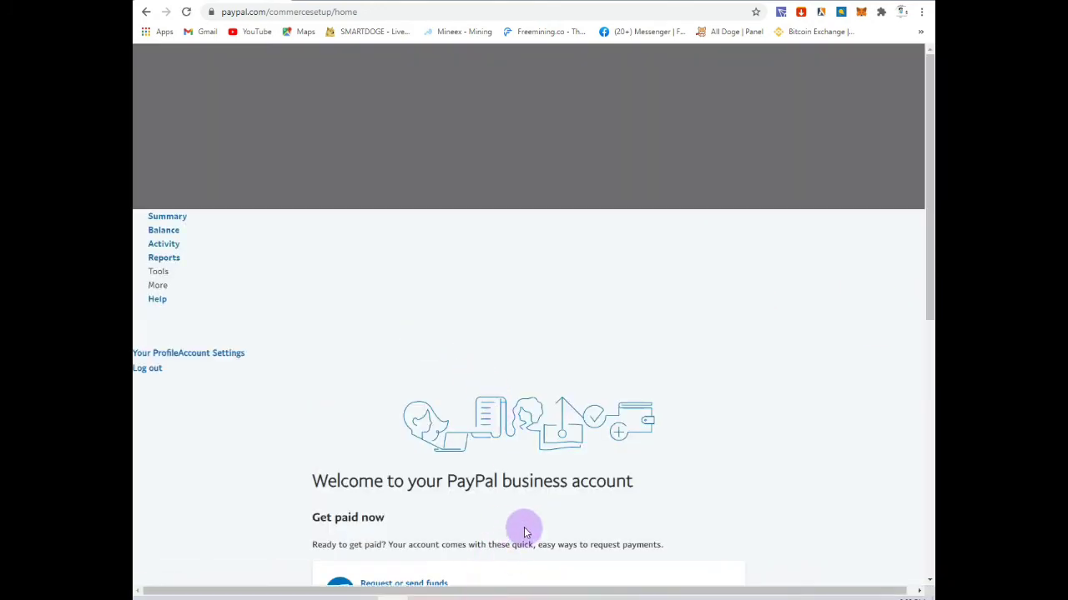
{"action": "scroll", "coordinate": [523, 526], "scroll_direction": "down", "scroll_amount": 5}
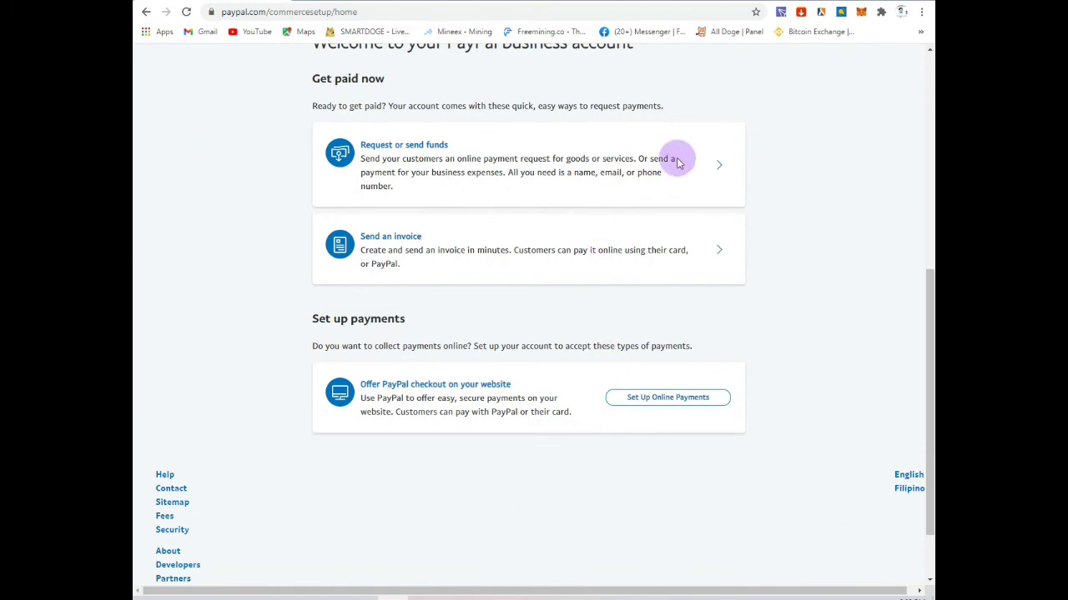
{"action": "scroll", "coordinate": [679, 159], "scroll_direction": "up", "scroll_amount": 5}
{"action": "scroll", "coordinate": [691, 181], "scroll_direction": "down", "scroll_amount": 3}
{"action": "scroll", "coordinate": [697, 225], "scroll_direction": "down", "scroll_amount": 3}
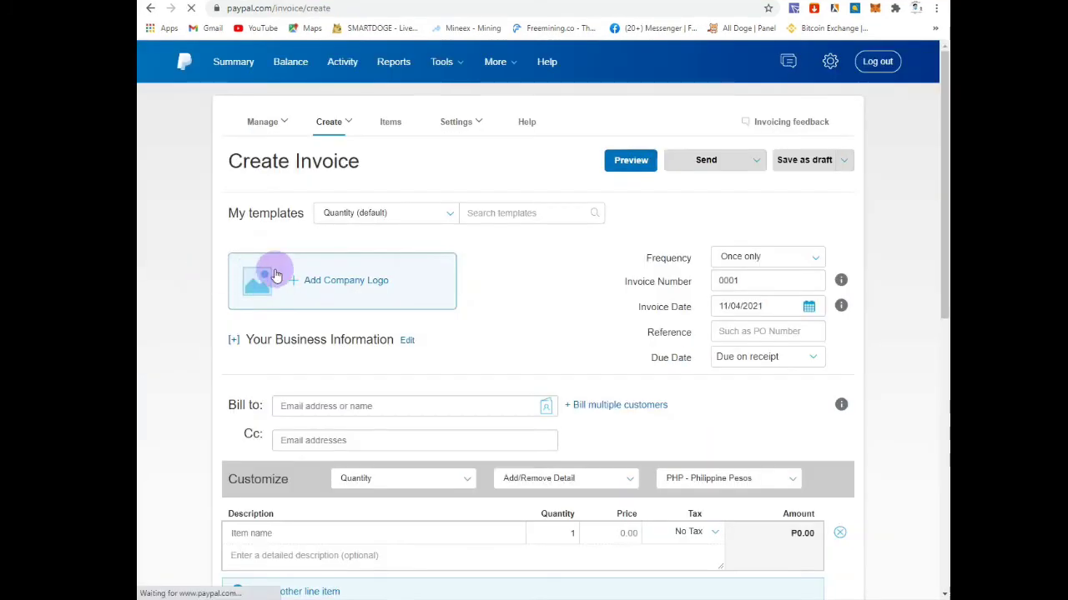
{"action": "left_click", "coordinate": [825, 60]}
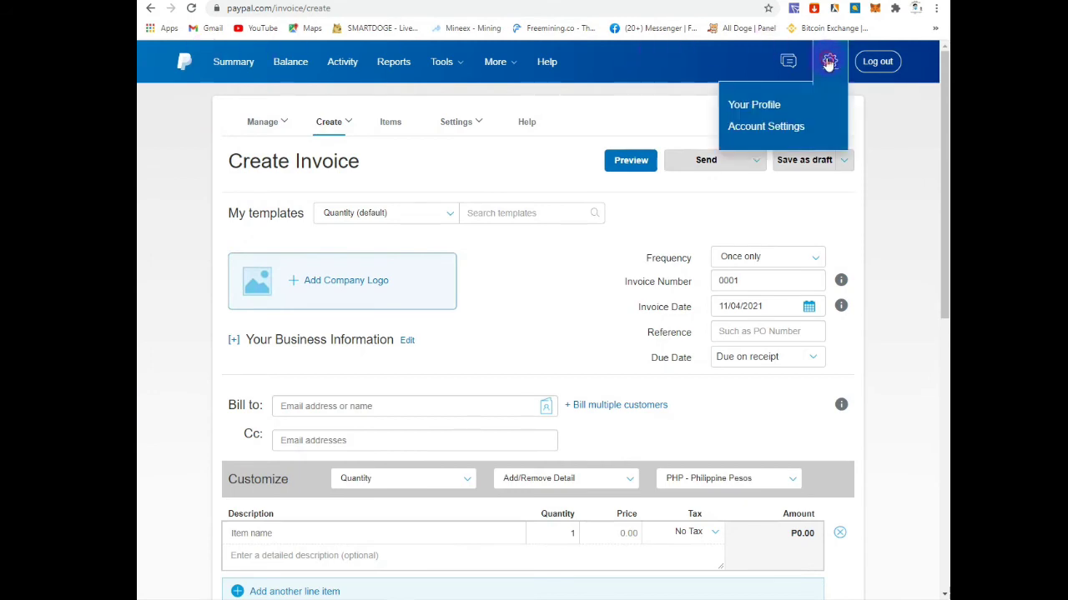
{"action": "left_click", "coordinate": [788, 108]}
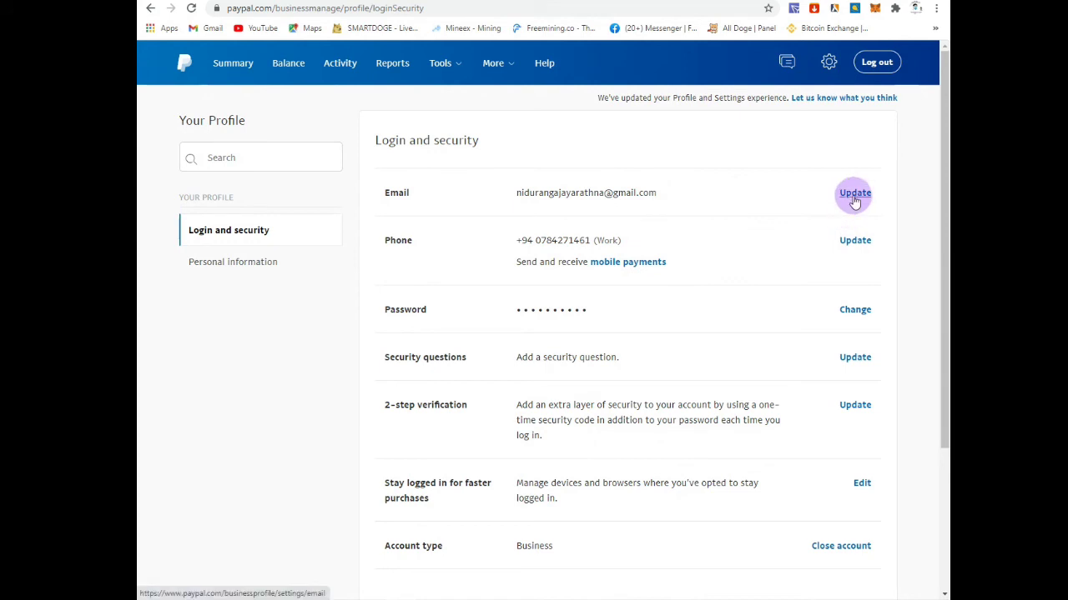
Step: Send a confirmation email to the primary address and follow its Confirm My Email link in Gmail
{"action": "left_click", "coordinate": [854, 194]}
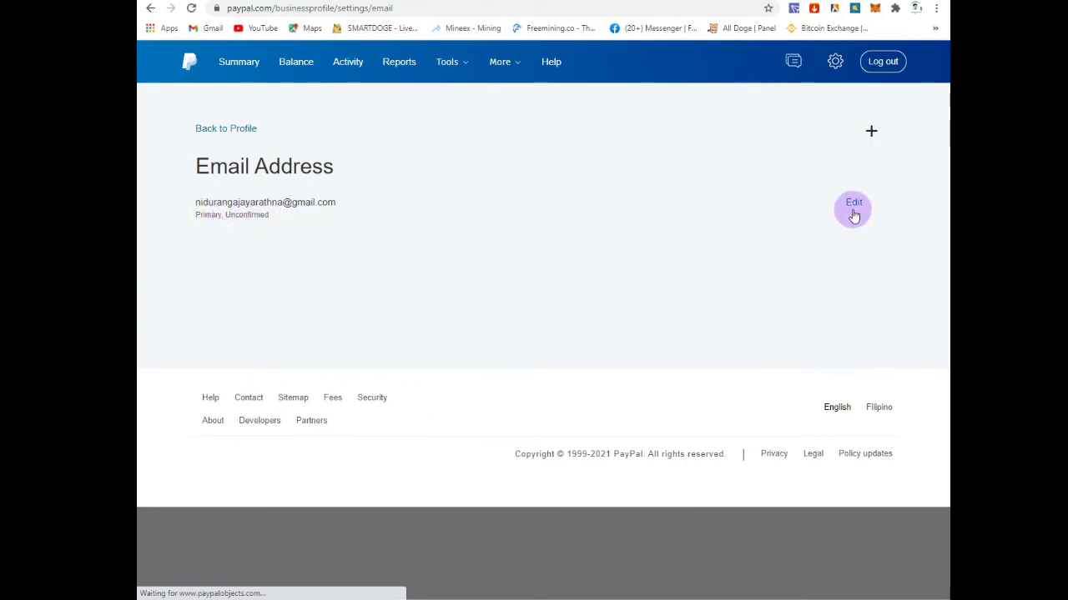
{"action": "left_click", "coordinate": [853, 203]}
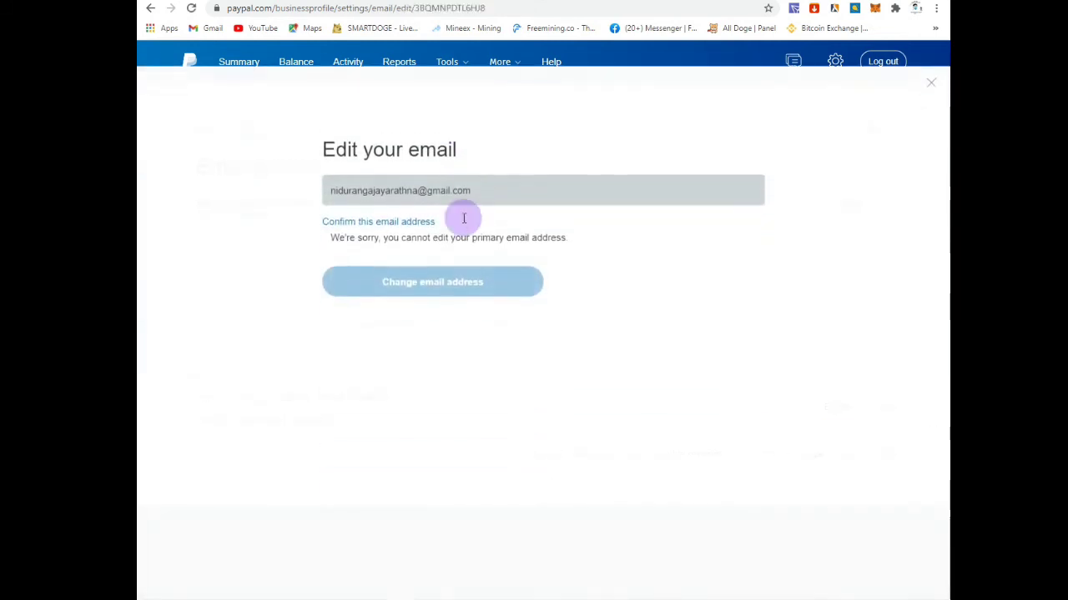
{"action": "left_click", "coordinate": [356, 201]}
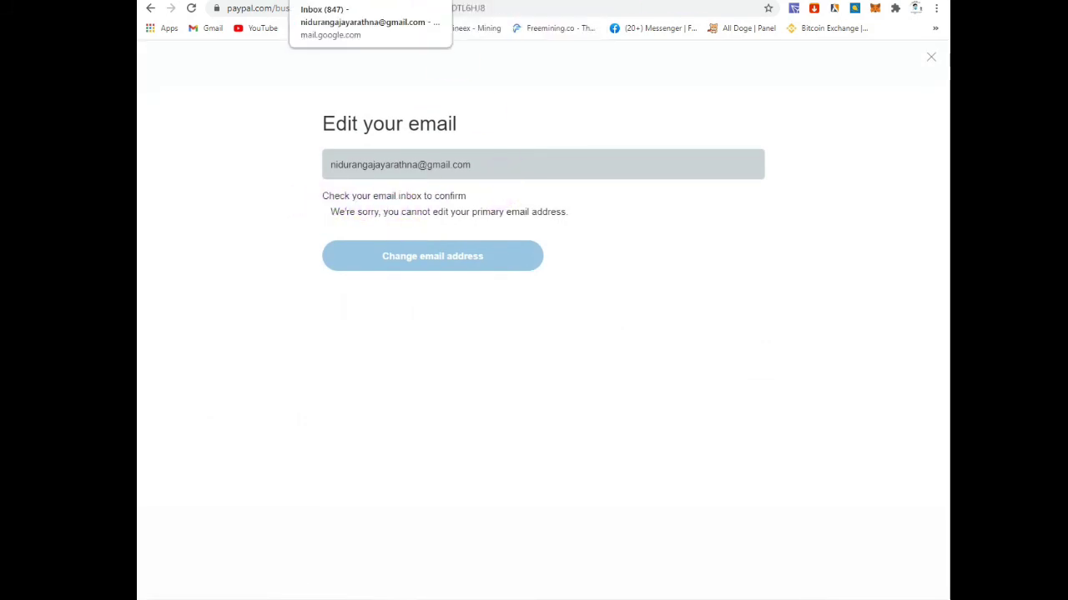
{"action": "left_click", "coordinate": [367, 1]}
{"action": "left_click", "coordinate": [398, 157]}
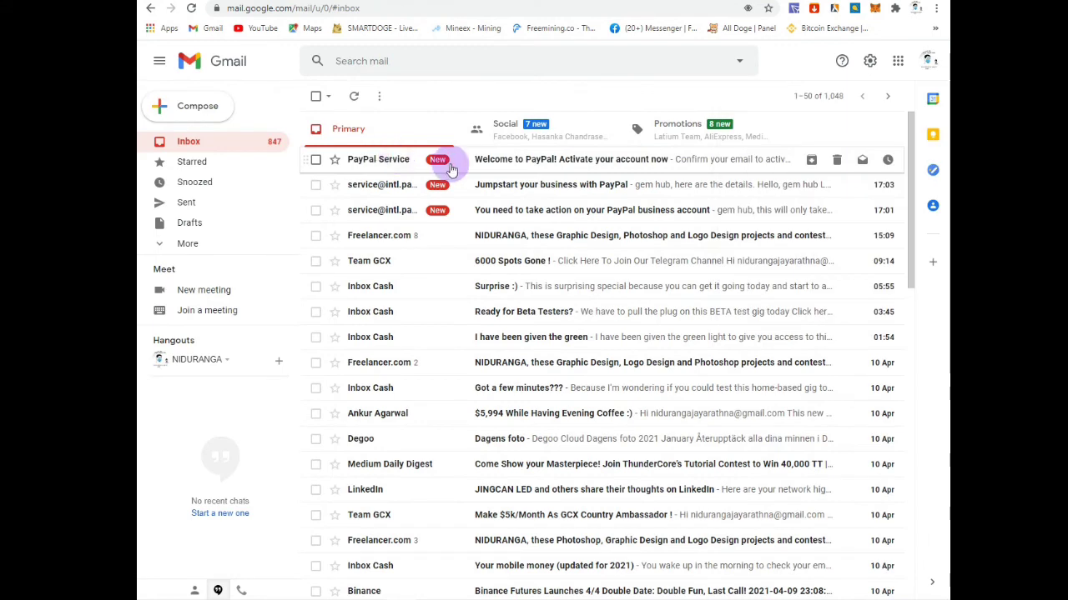
{"action": "left_click", "coordinate": [453, 163]}
{"action": "left_click", "coordinate": [435, 362]}
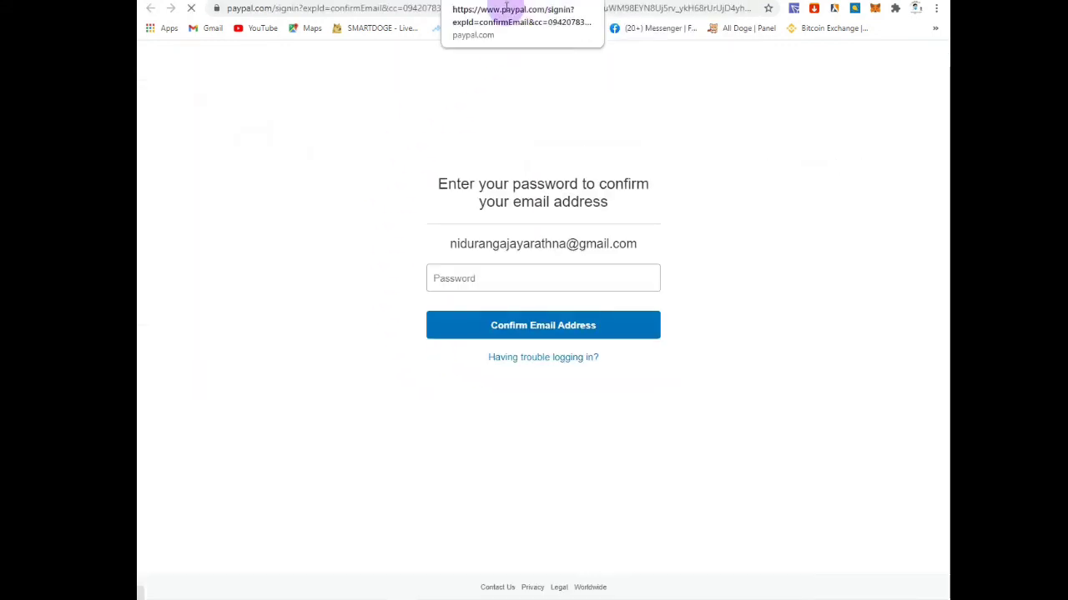
Step: Confirm the email using the saved account password, then go back twice to Login and security
{"action": "left_click", "coordinate": [484, 279]}
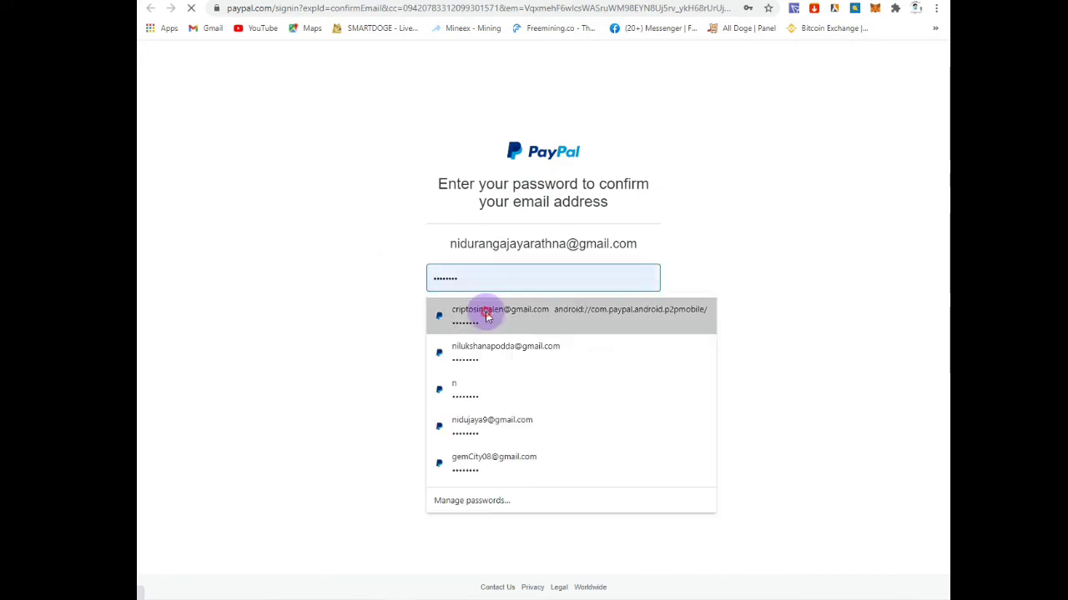
{"action": "left_click", "coordinate": [484, 311]}
{"action": "left_click", "coordinate": [540, 325]}
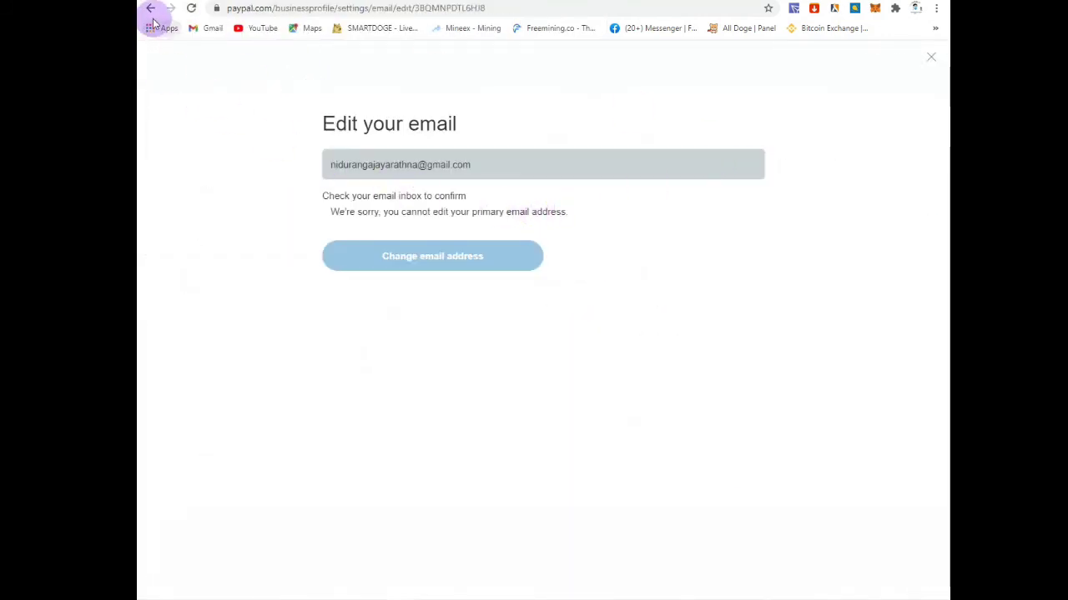
{"action": "left_click", "coordinate": [150, 7]}
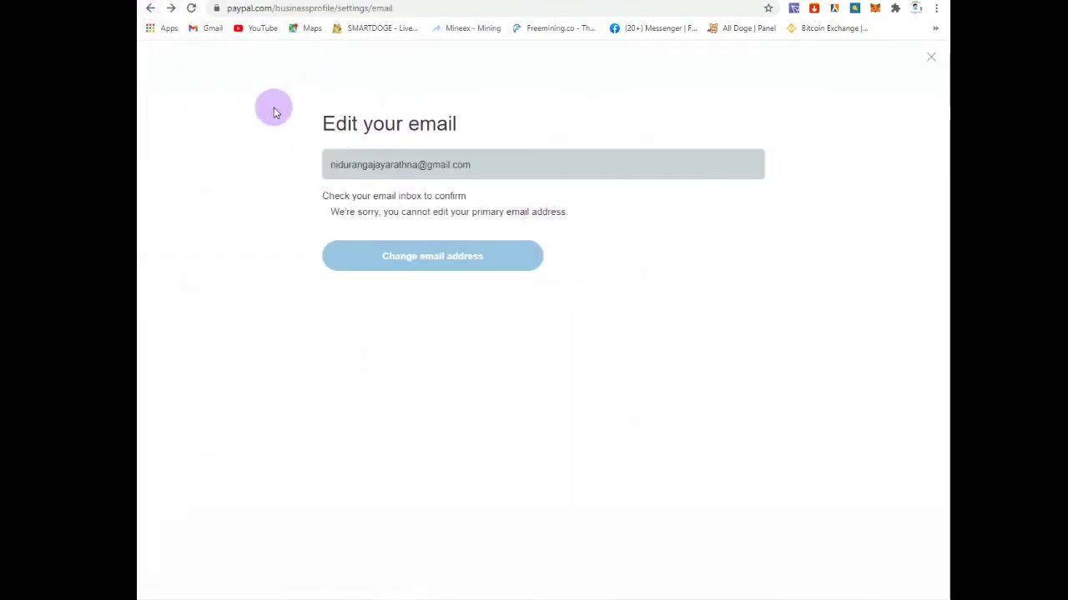
{"action": "left_click", "coordinate": [150, 9]}
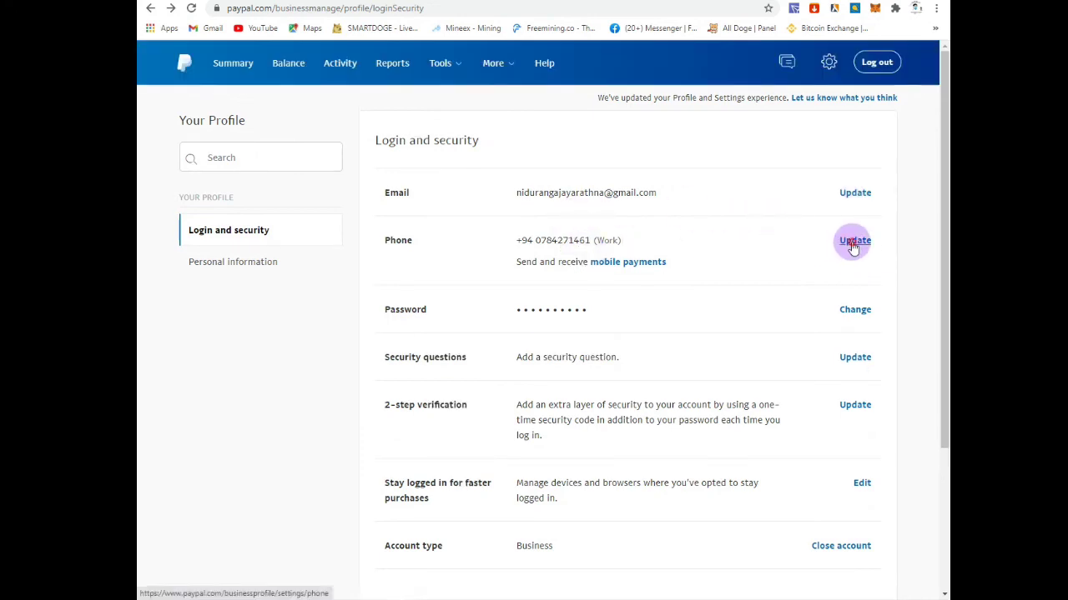
Step: Change the primary phone number type from Work to Mobile, then return to Login and security
{"action": "left_click", "coordinate": [852, 241]}
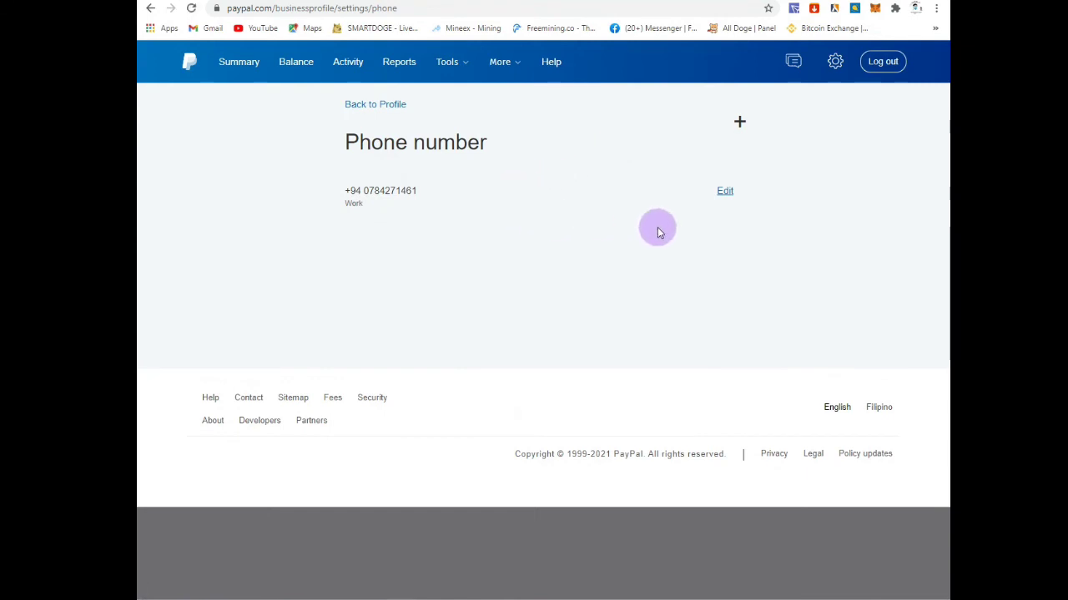
{"action": "left_click", "coordinate": [730, 192]}
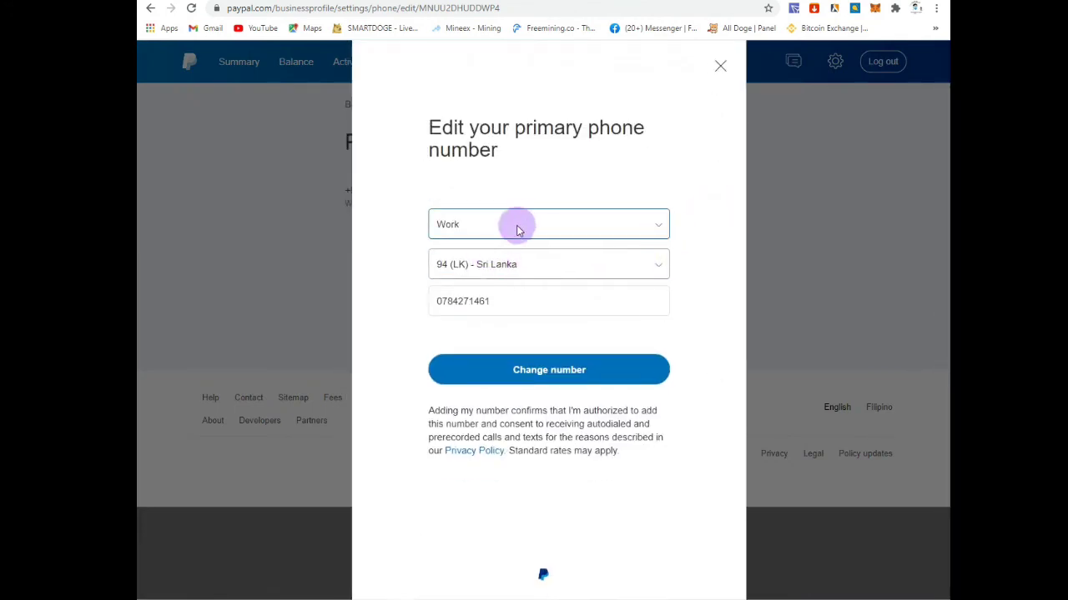
{"action": "left_click", "coordinate": [529, 222]}
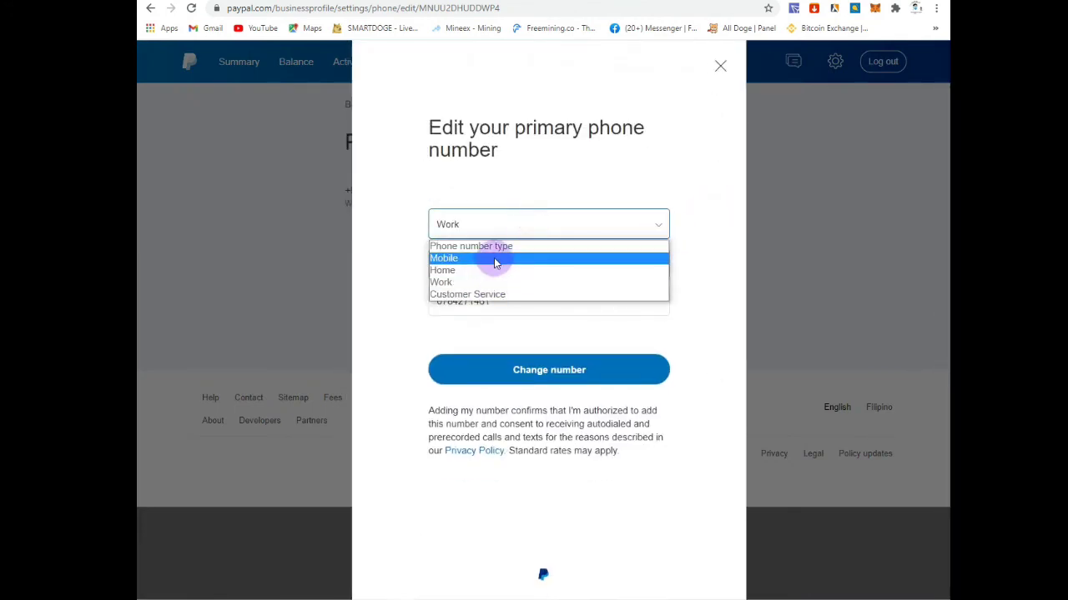
{"action": "left_click", "coordinate": [493, 257]}
{"action": "left_click", "coordinate": [587, 369]}
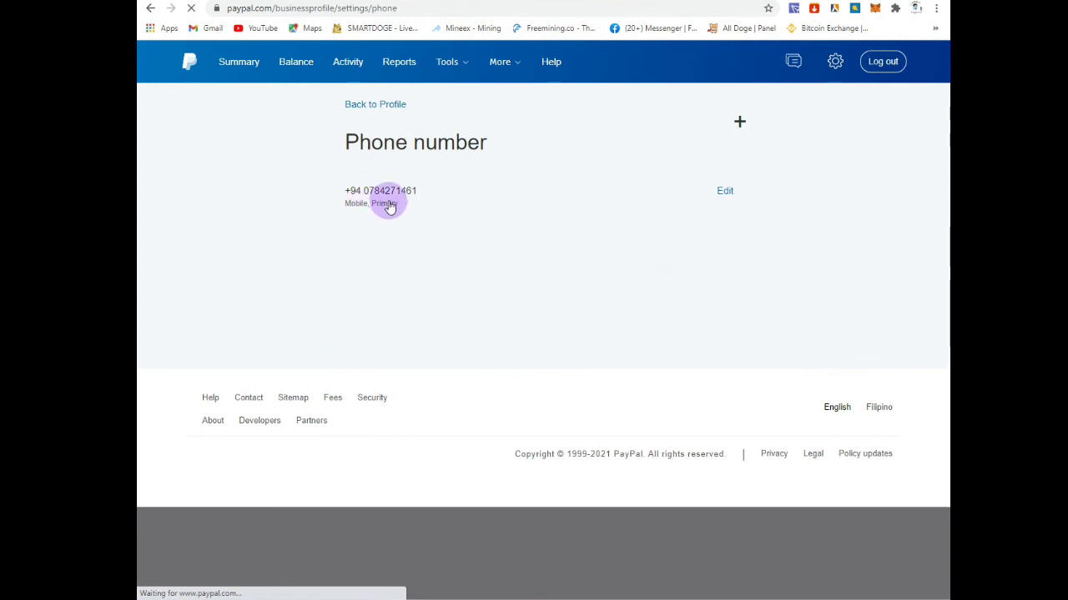
{"action": "left_click", "coordinate": [148, 10]}
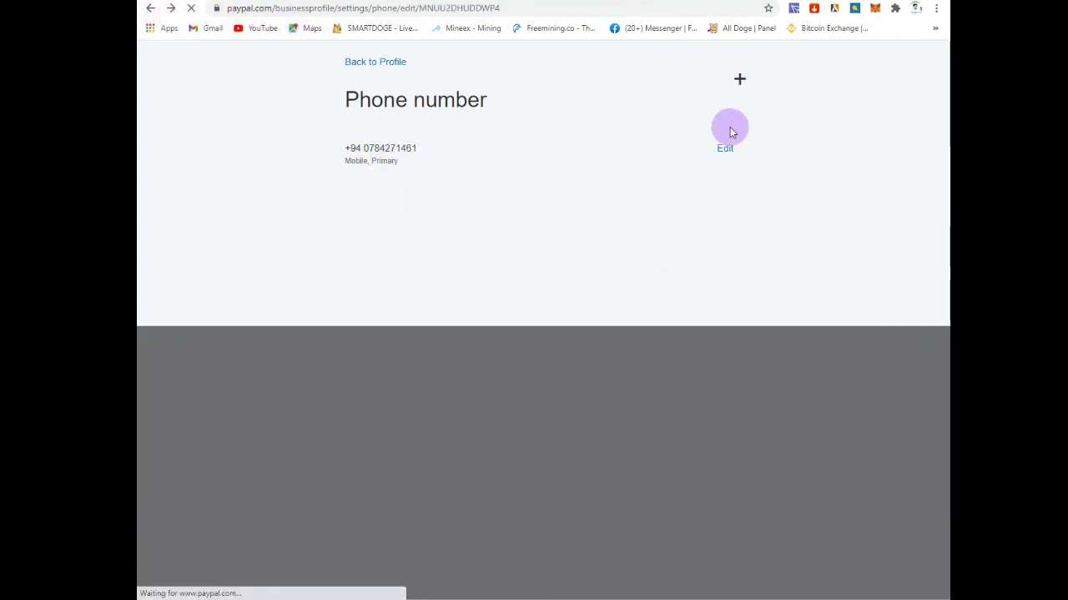
{"action": "left_click", "coordinate": [146, 9]}
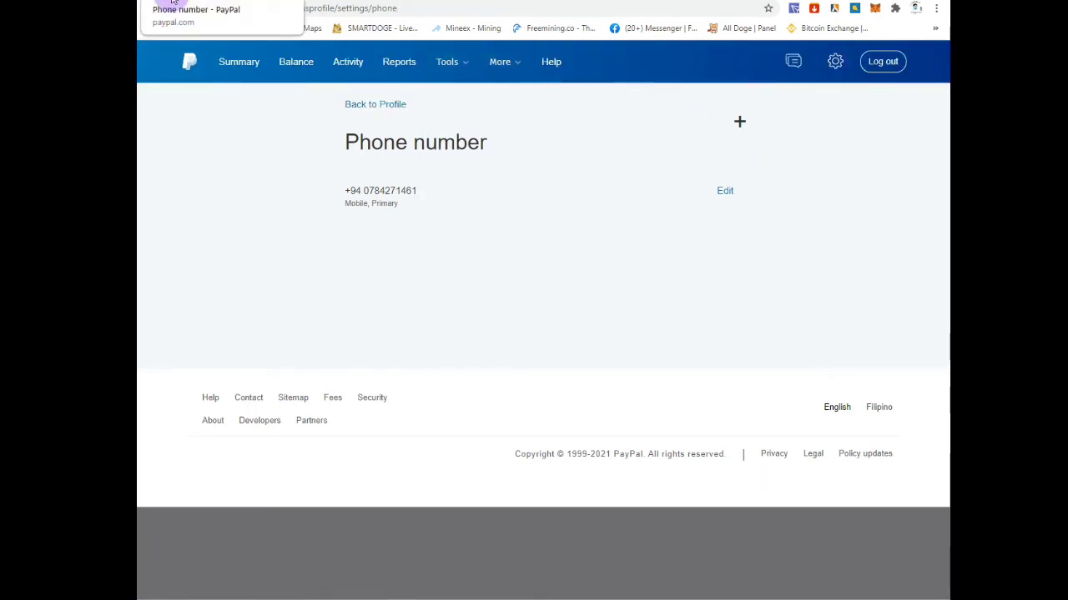
{"action": "left_click", "coordinate": [150, 8]}
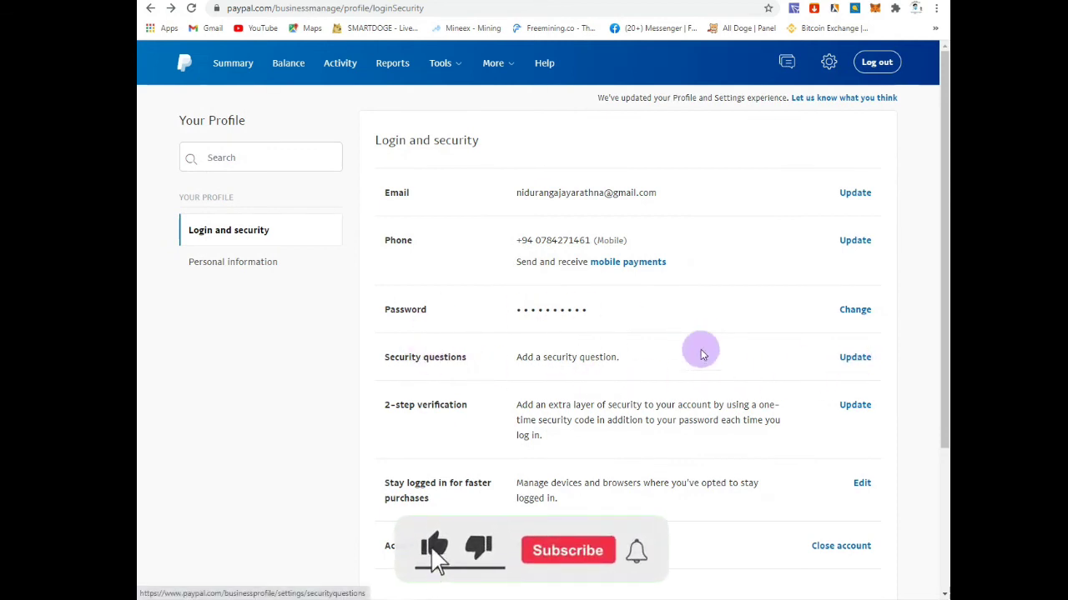
Step: Go to the Money page showing ₱0.00 PHP and scroll to the empty Bank accounts and Cards sections
{"action": "left_click_drag", "start_coordinate": [387, 357], "coordinate": [493, 370]}
{"action": "left_click", "coordinate": [738, 361]}
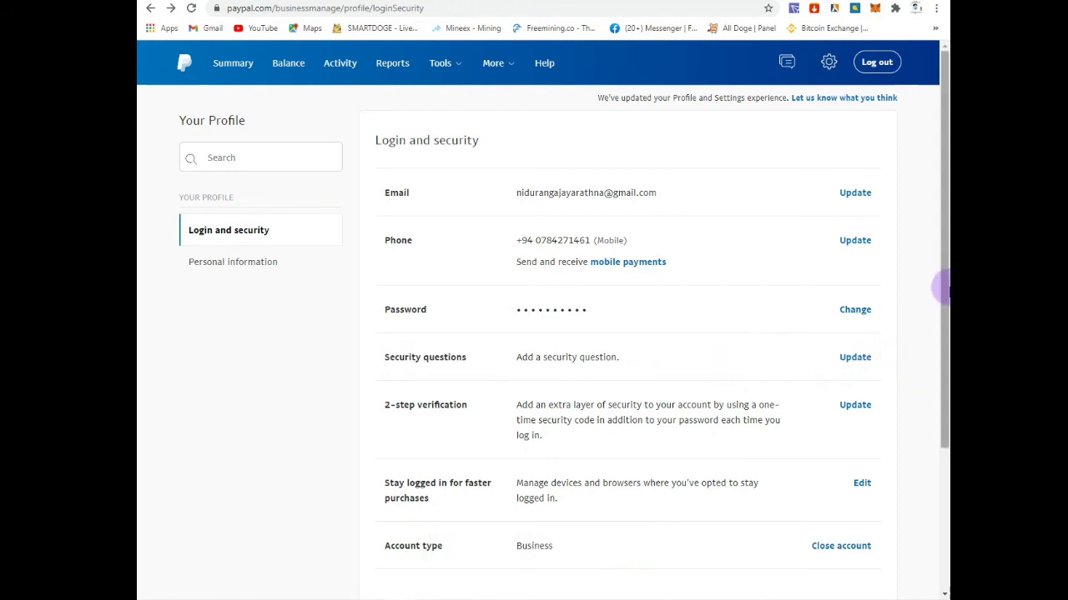
{"action": "left_click_drag", "start_coordinate": [944, 286], "coordinate": [940, 328]}
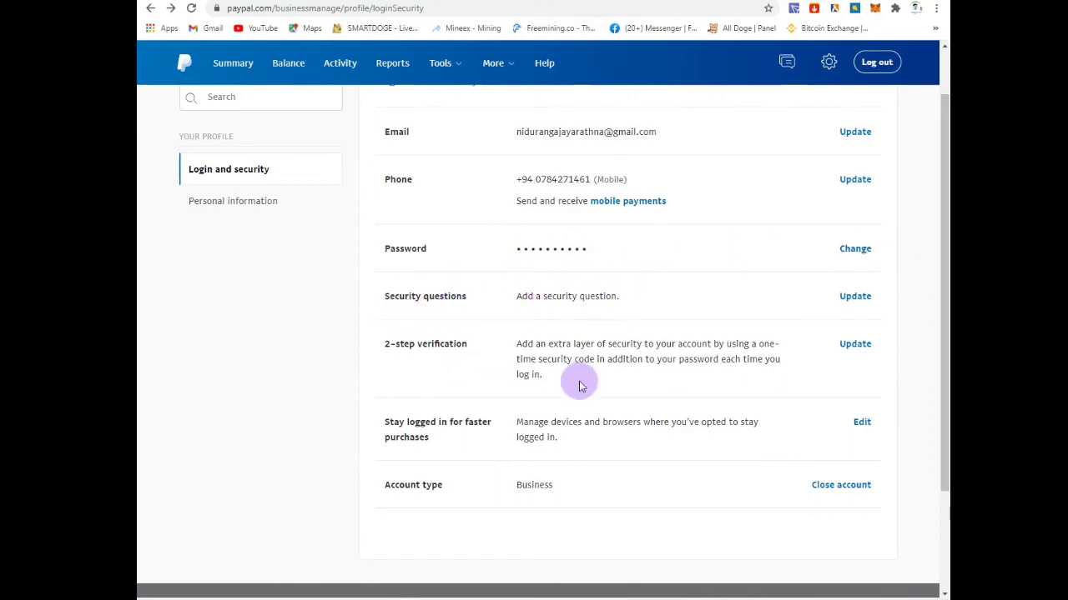
{"action": "scroll", "coordinate": [679, 425], "scroll_direction": "up", "scroll_amount": 1}
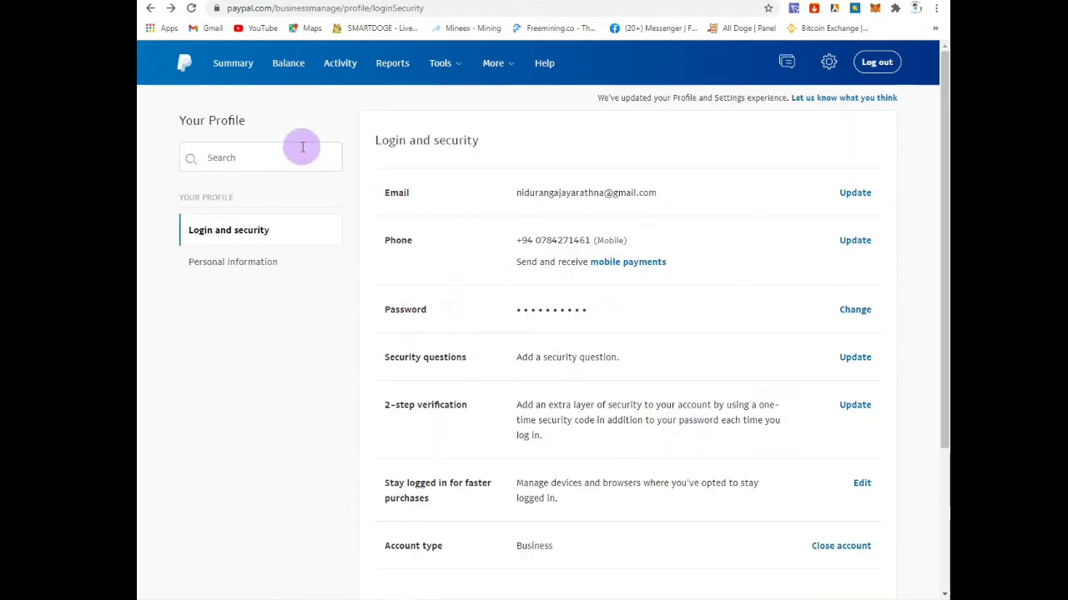
{"action": "left_click", "coordinate": [292, 66]}
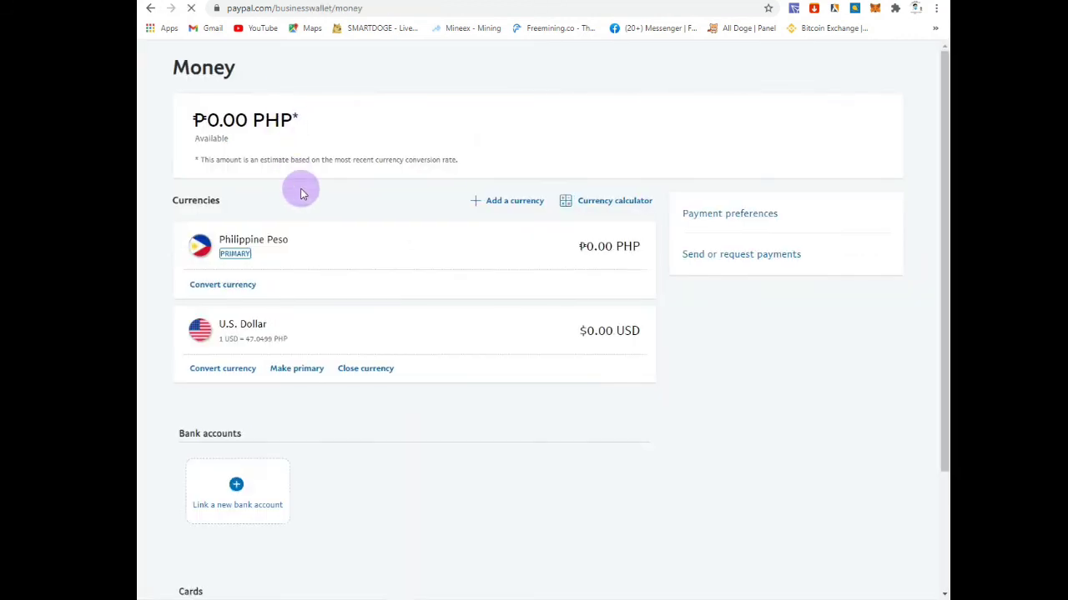
{"action": "scroll", "coordinate": [238, 400], "scroll_direction": "down", "scroll_amount": 4}
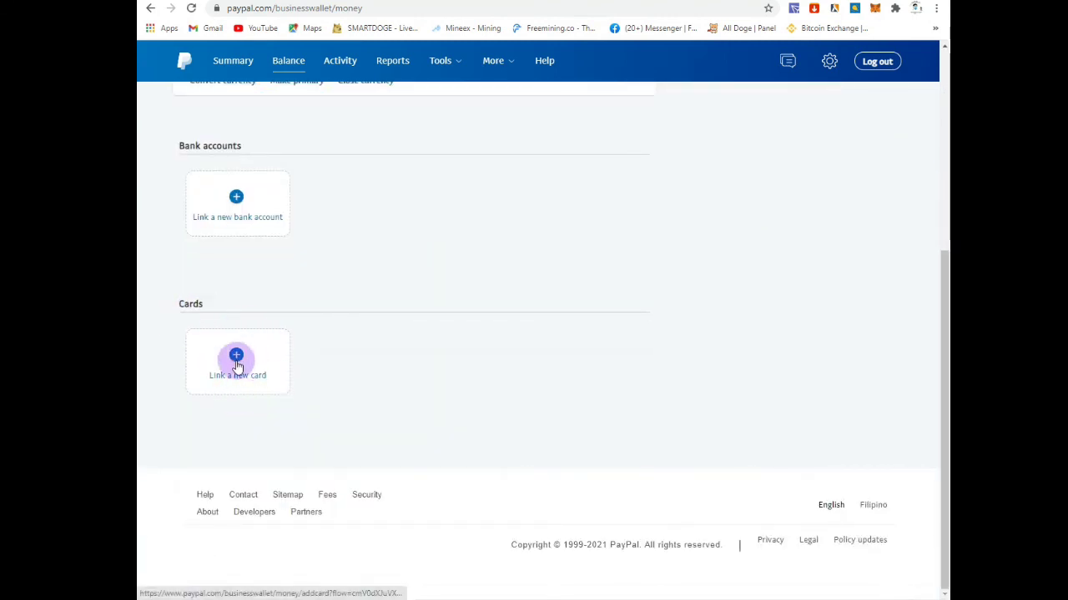
Step: Open the Link a card form and check the card number, card type, expiration date and security code fields
{"action": "left_click", "coordinate": [236, 363]}
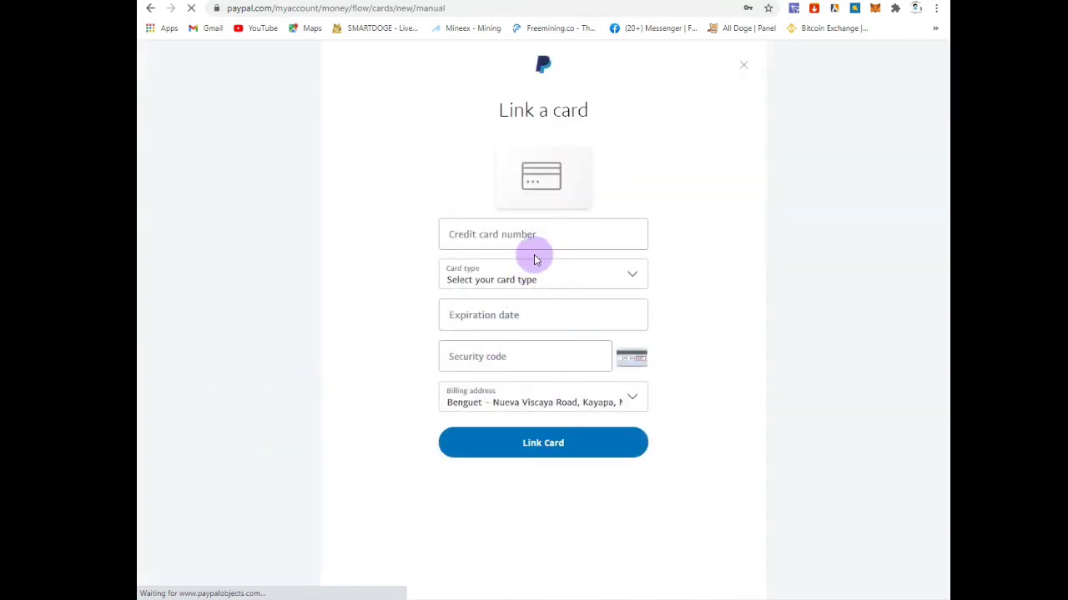
{"action": "left_click", "coordinate": [477, 234]}
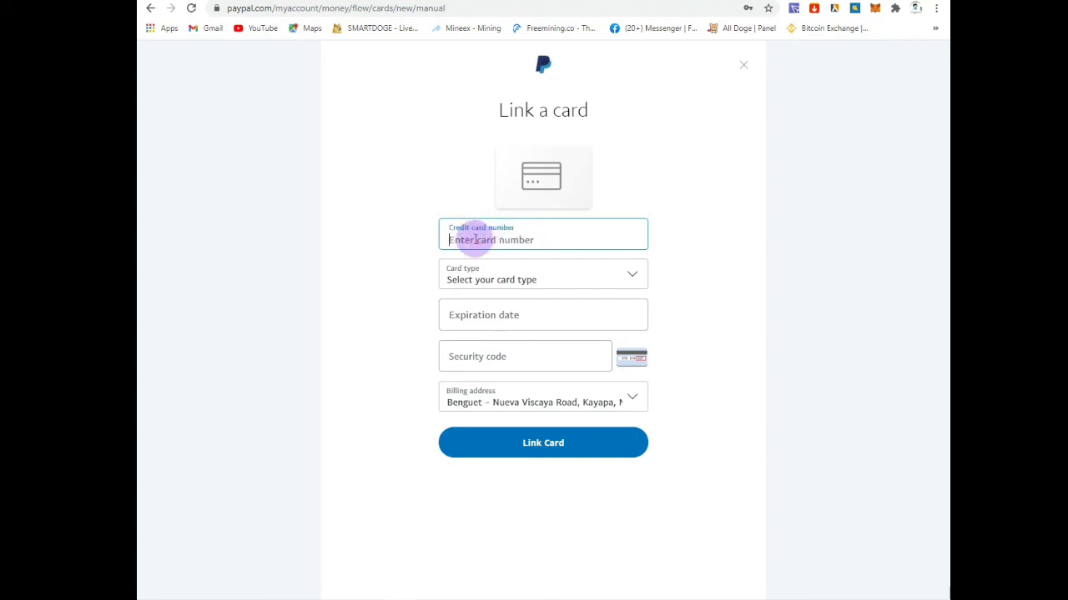
{"action": "left_click", "coordinate": [556, 278]}
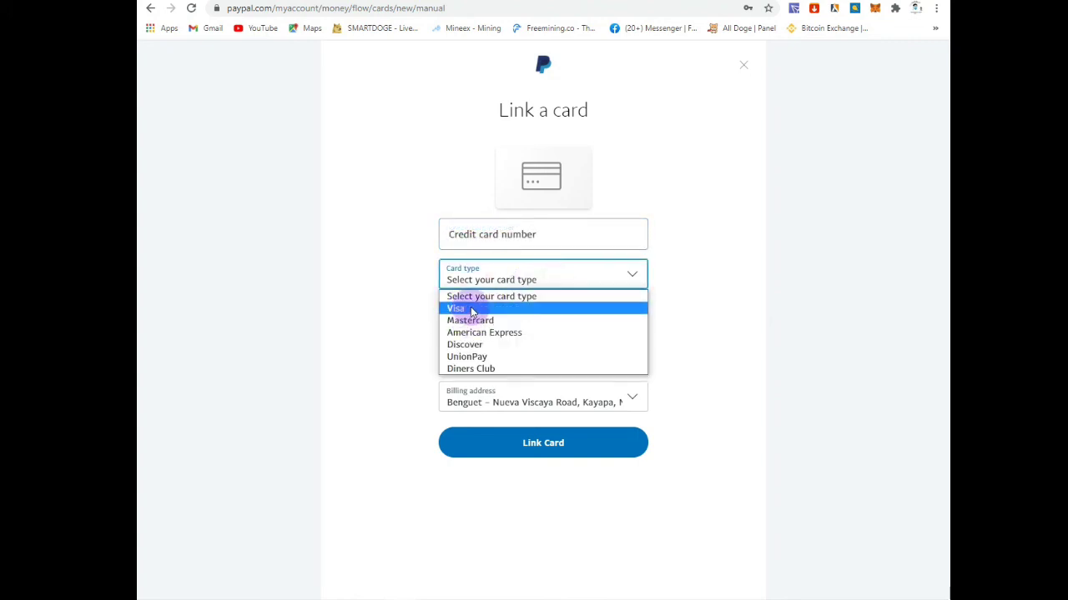
{"action": "left_click", "coordinate": [497, 237]}
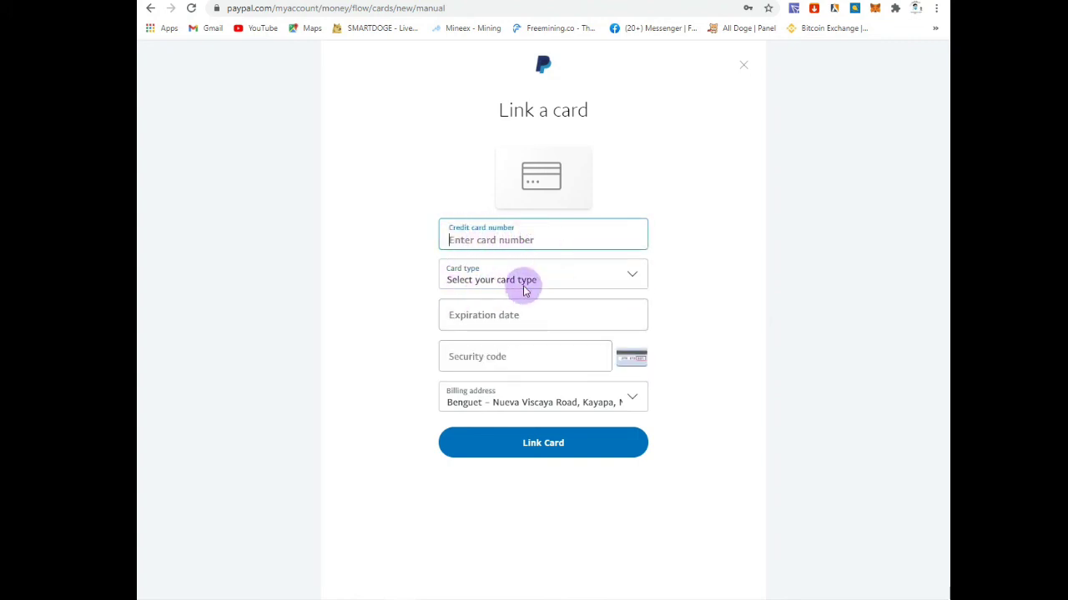
{"action": "left_click", "coordinate": [488, 317]}
{"action": "left_click", "coordinate": [472, 364]}
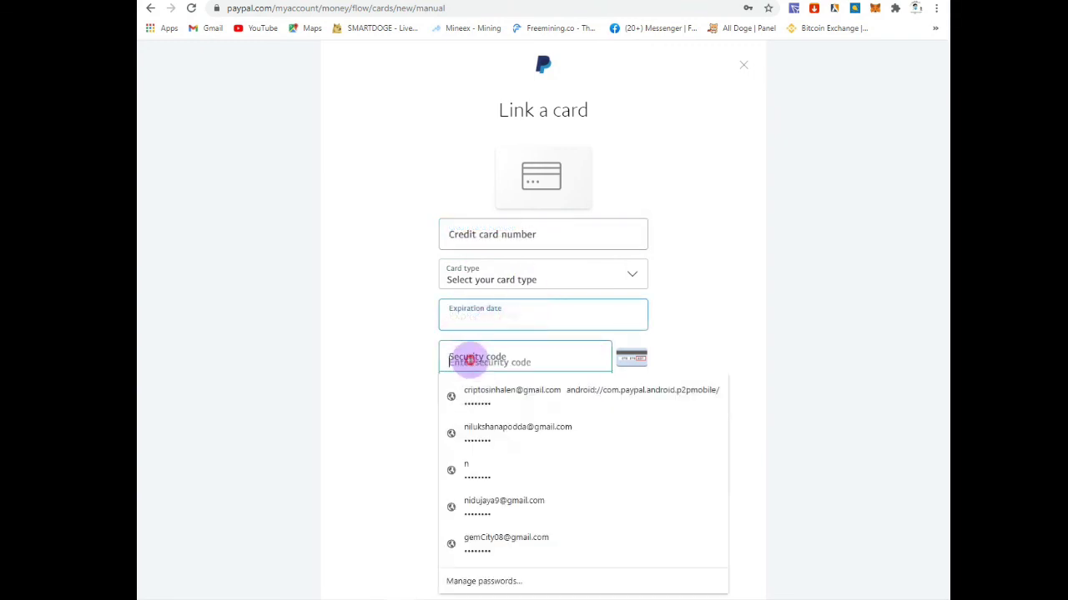
{"action": "left_click", "coordinate": [909, 323]}
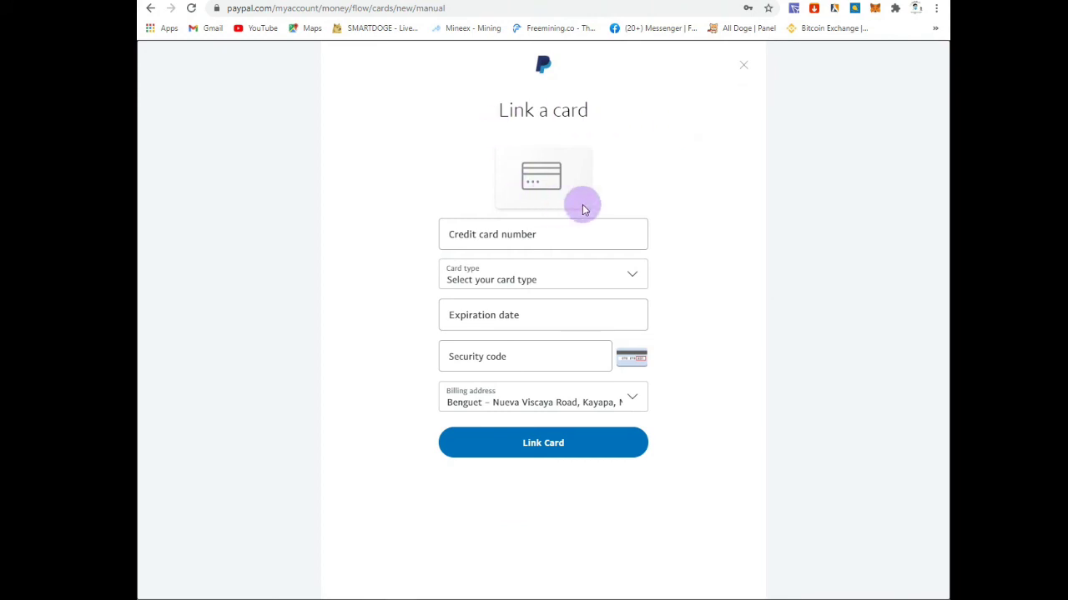
Step: Dismiss the Link a card dialog without linking any card
{"action": "left_click", "coordinate": [743, 65]}
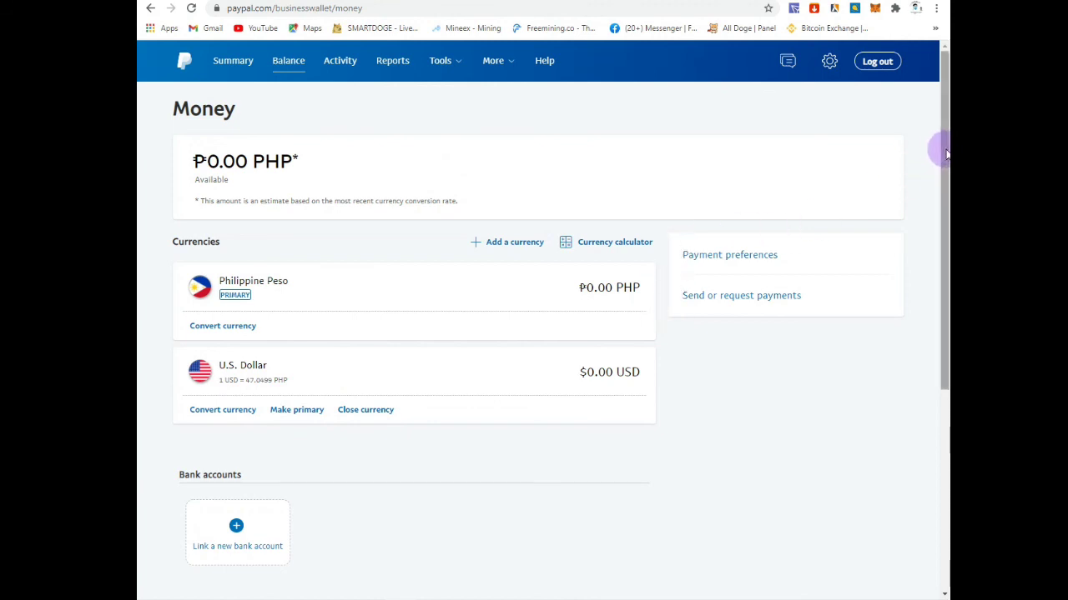
{"action": "mouse_move", "coordinate": [940, 152]}
{"action": "left_mouse_down"}
{"action": "mouse_move", "coordinate": [937, 276]}
{"action": "mouse_move", "coordinate": [918, 356]}
{"action": "mouse_move", "coordinate": [942, 240]}
{"action": "mouse_move", "coordinate": [943, 136]}
{"action": "left_mouse_up"}
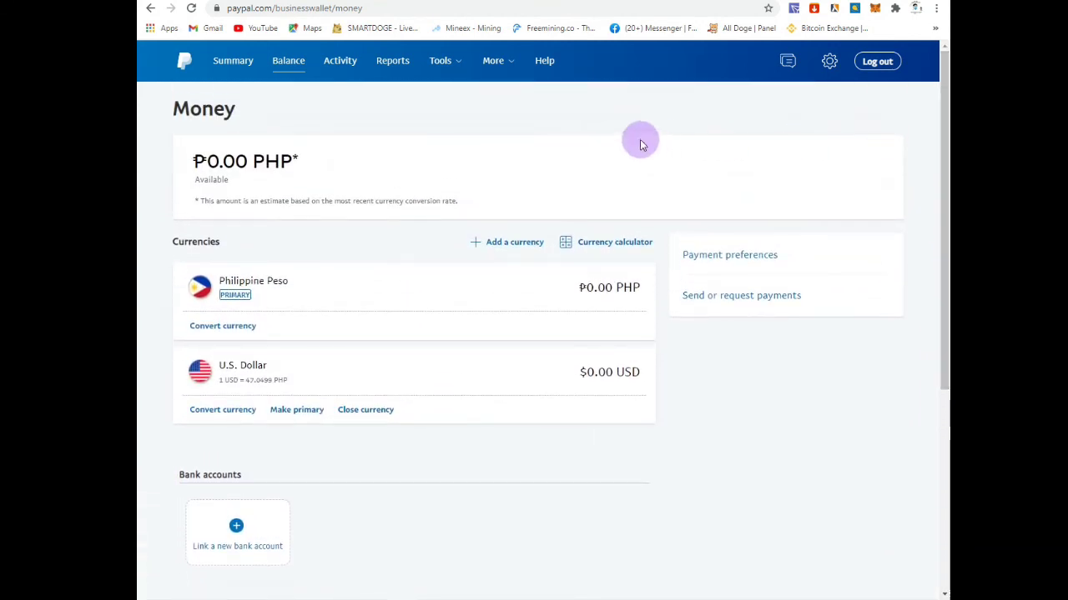